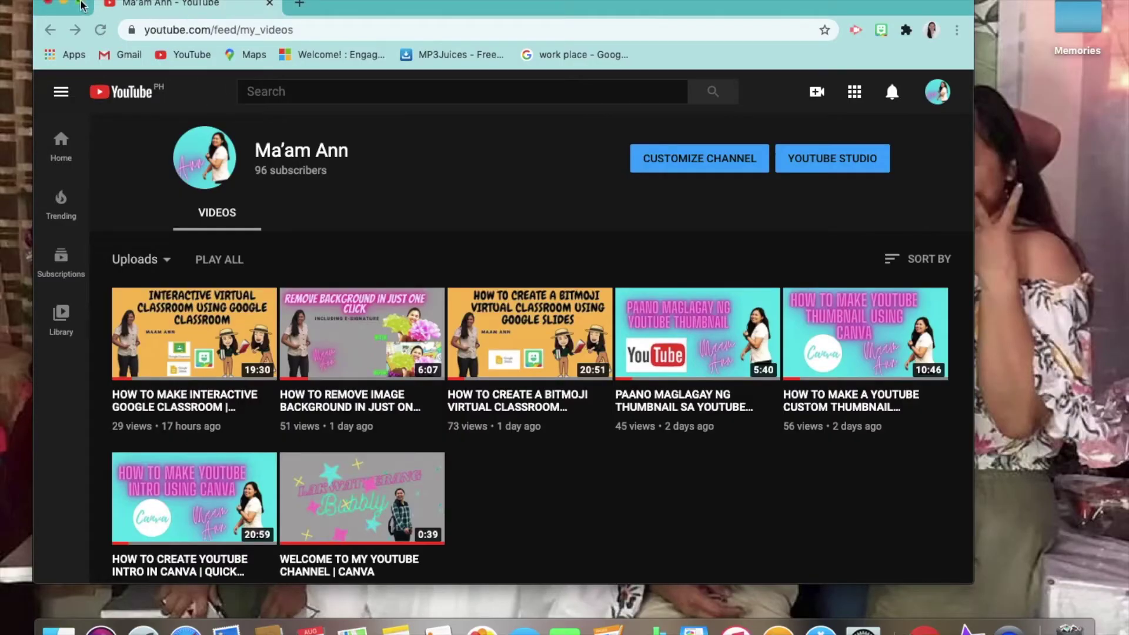
# Maximize the Chrome window and open a new blank tab
pyautogui.click(81, 3)
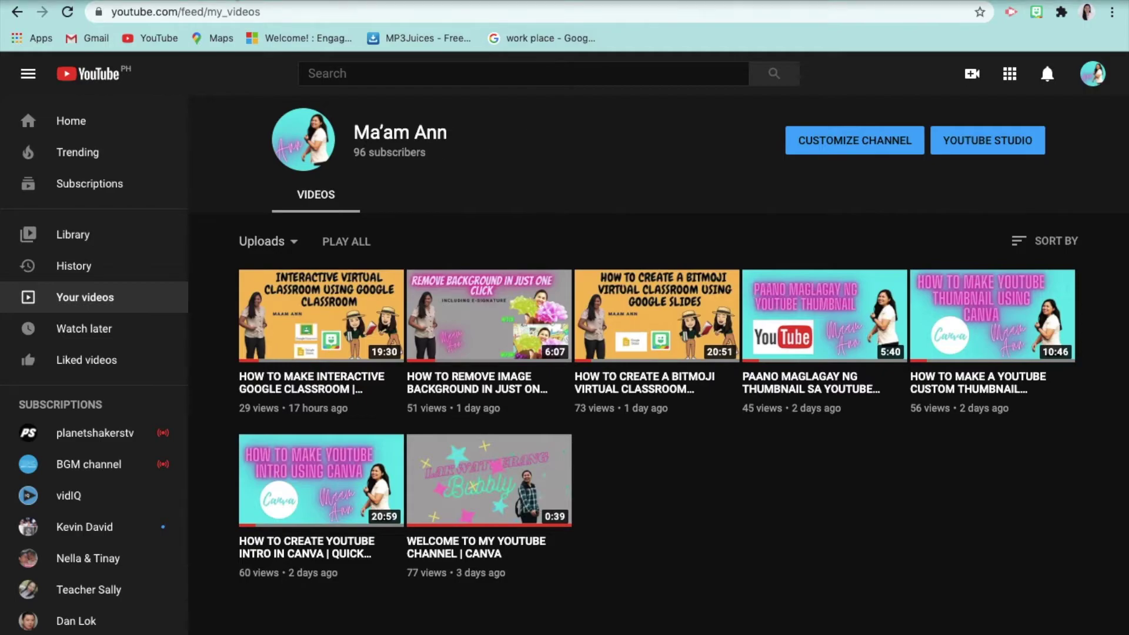
pyautogui.hotkey('ctrl', 't')
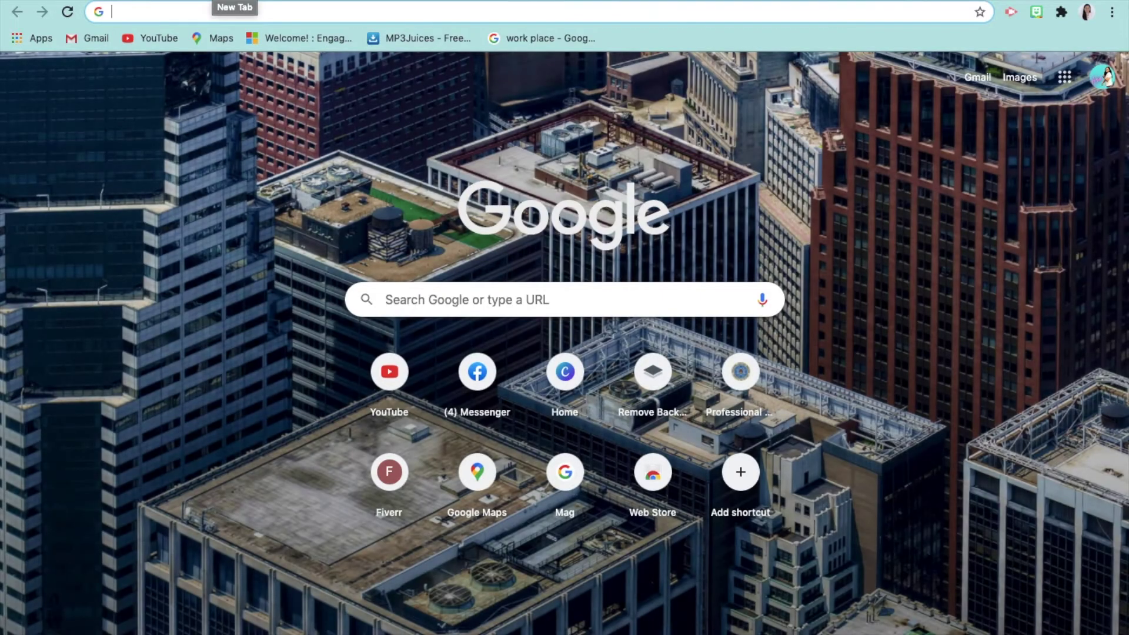
# Search Google for Quizizz and go to the official Quizizz site
pyautogui.write('Q')
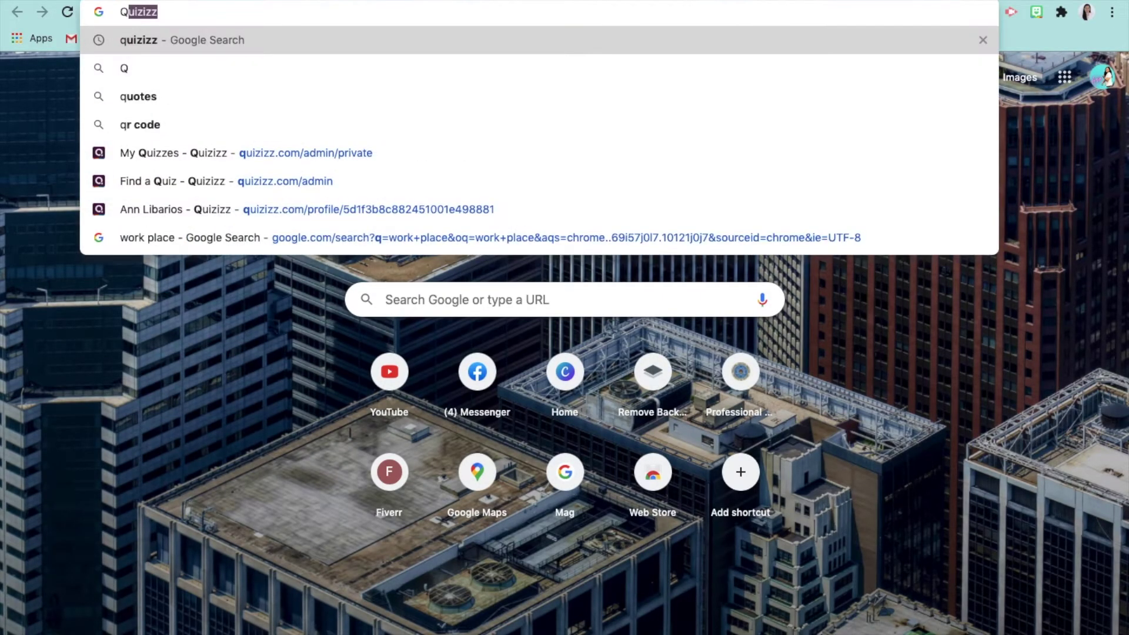
pyautogui.click(206, 44)
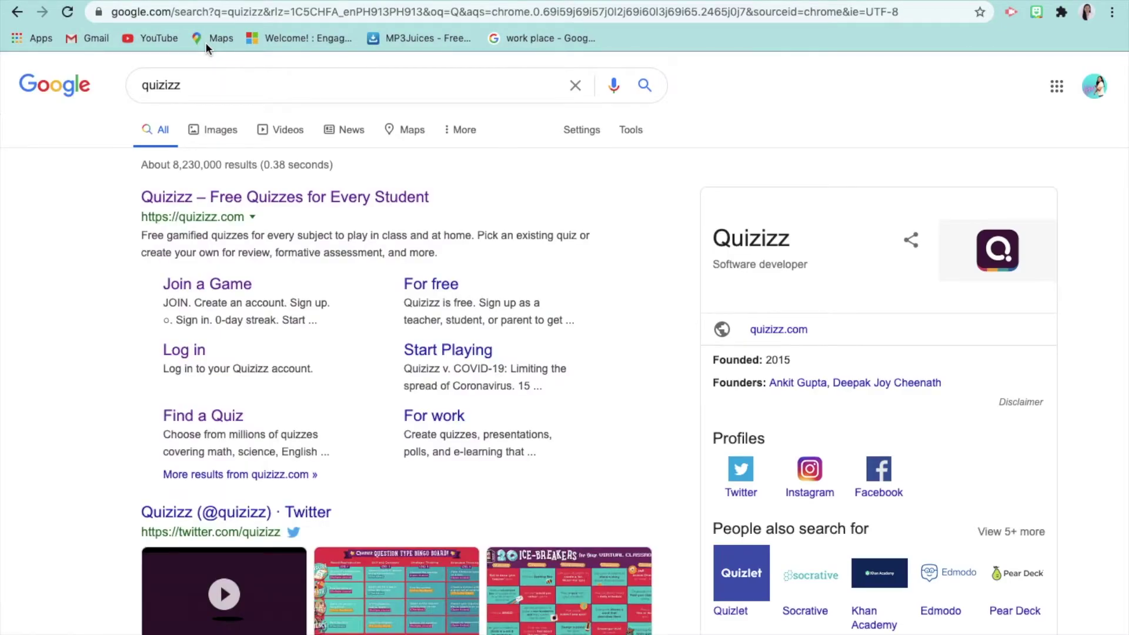
pyautogui.click(175, 203)
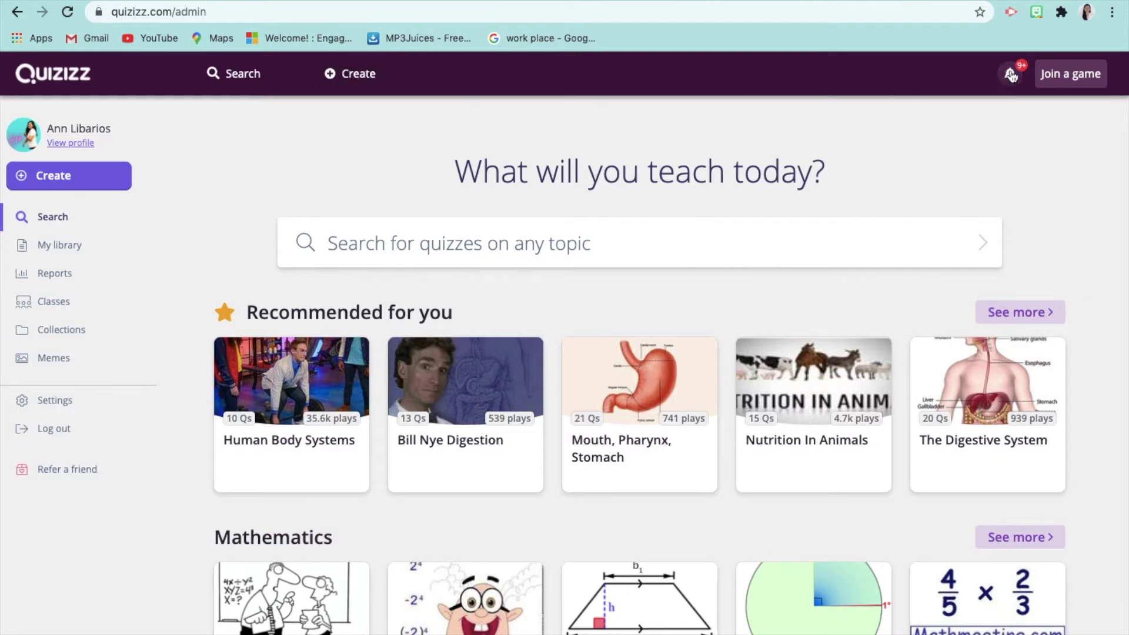
# Create a quiz named 'SCIENCE 6' tagged with the Science and Biology subjects
pyautogui.click(1012, 76)
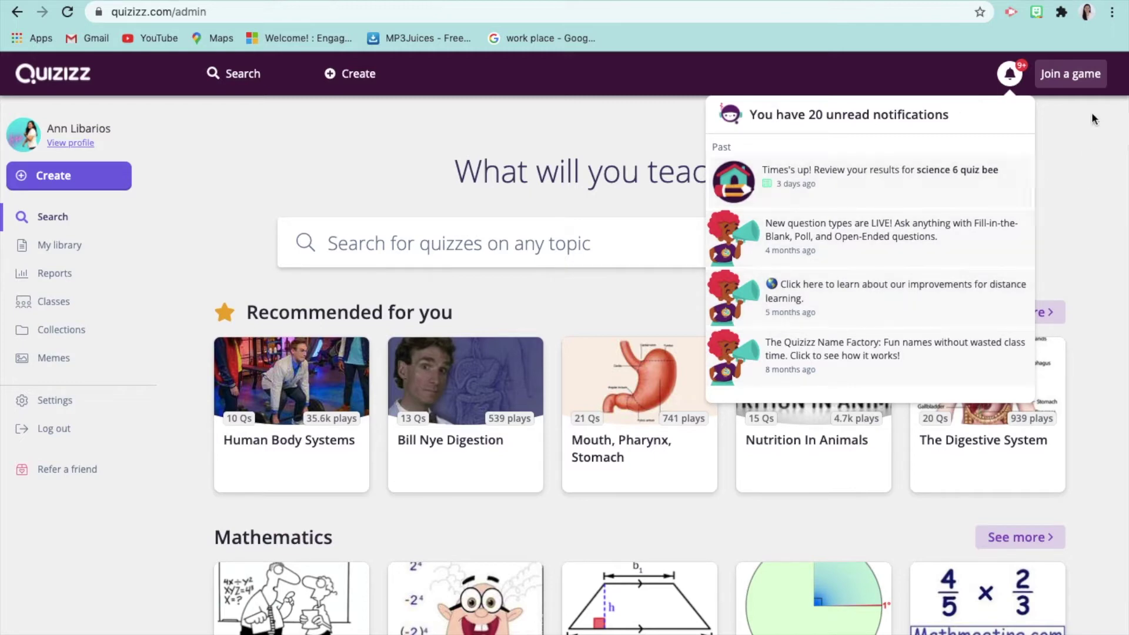
pyautogui.click(647, 88)
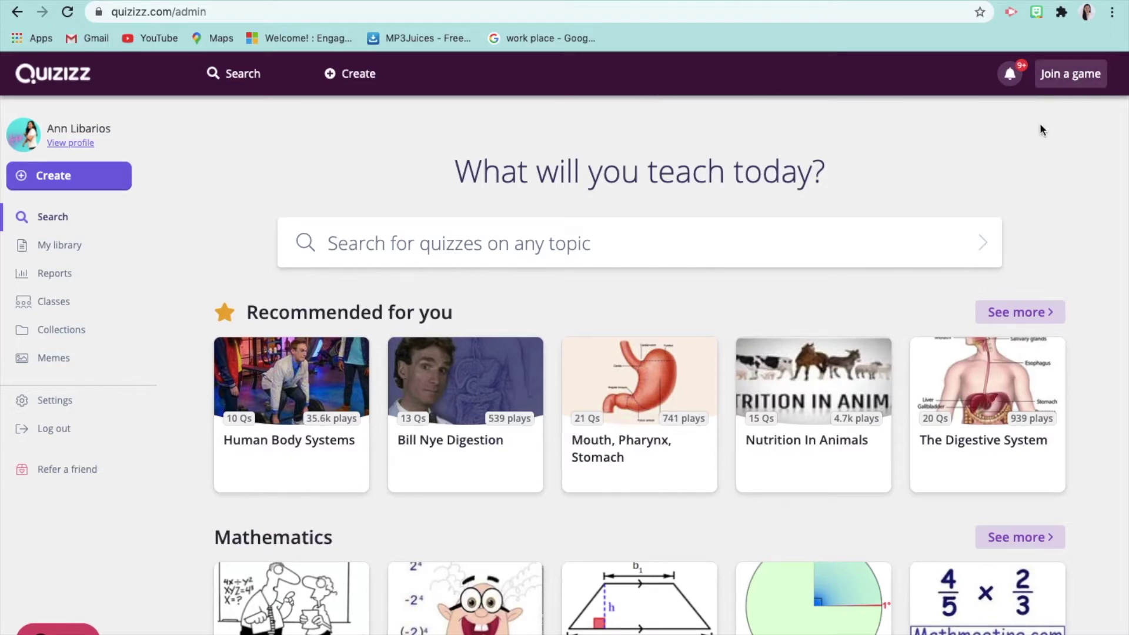
pyautogui.click(83, 178)
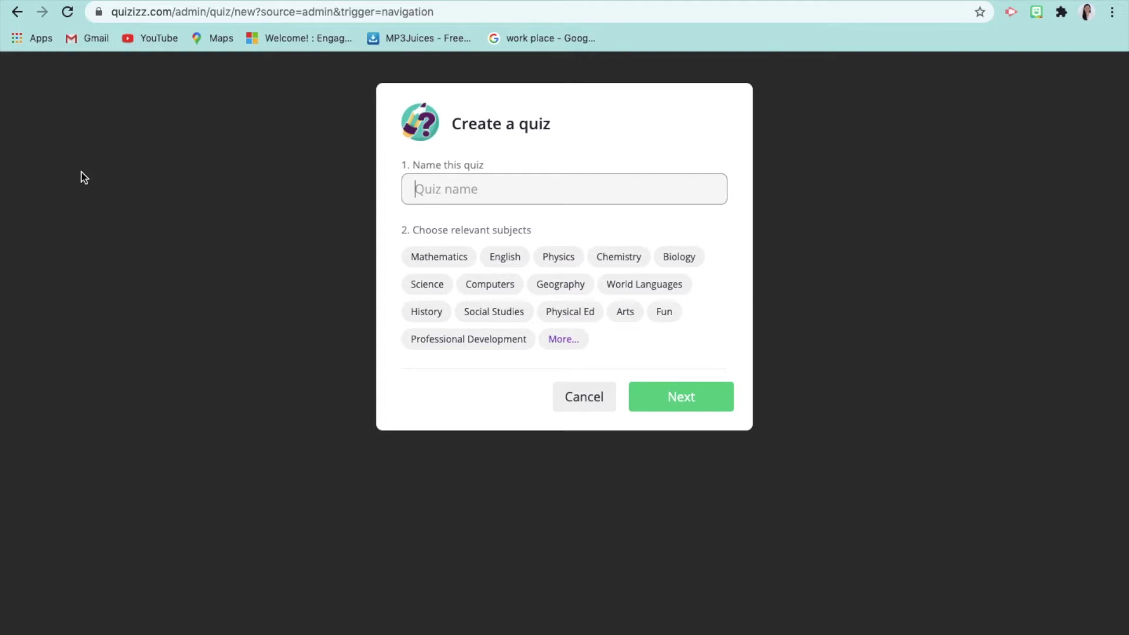
pyautogui.write('SCIENC')
pyautogui.write('E 6')
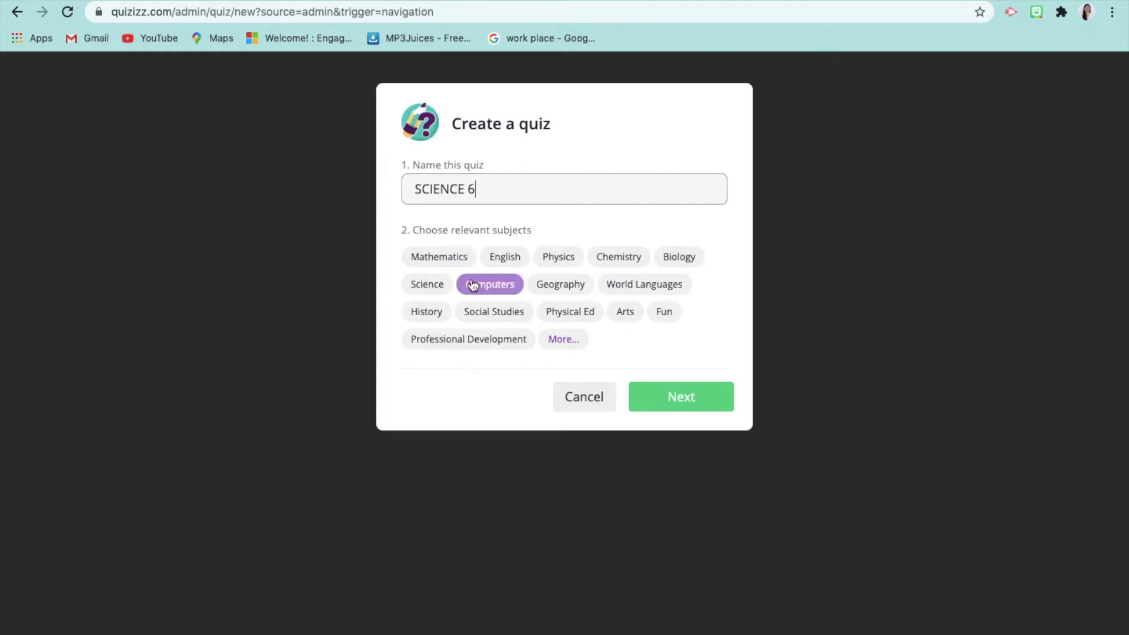
pyautogui.click(431, 288)
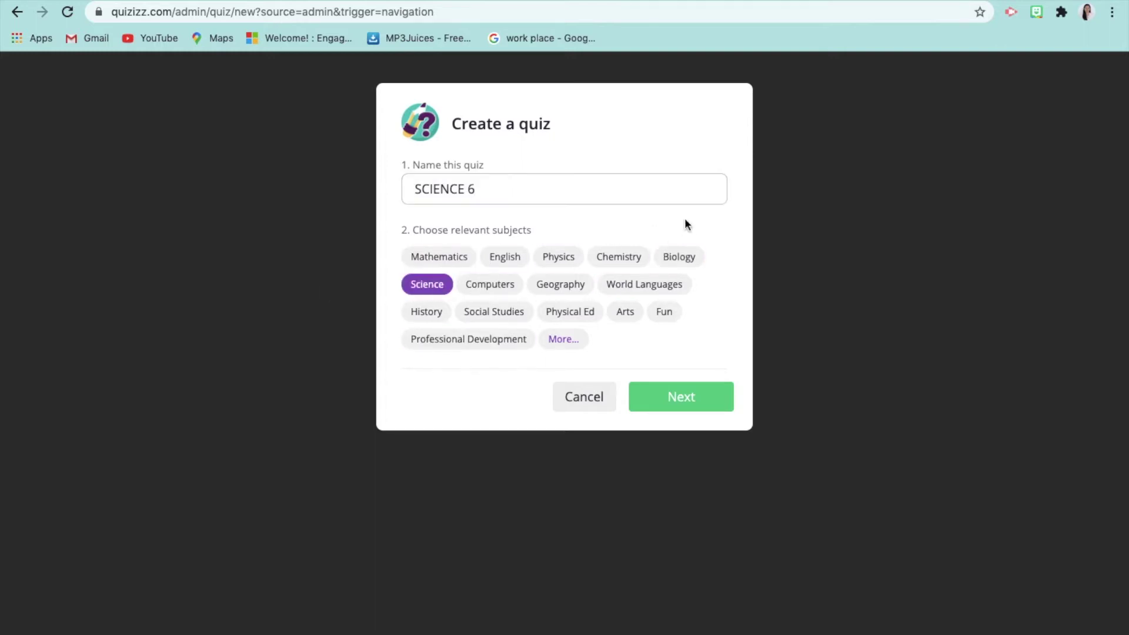
pyautogui.click(683, 260)
pyautogui.click(683, 400)
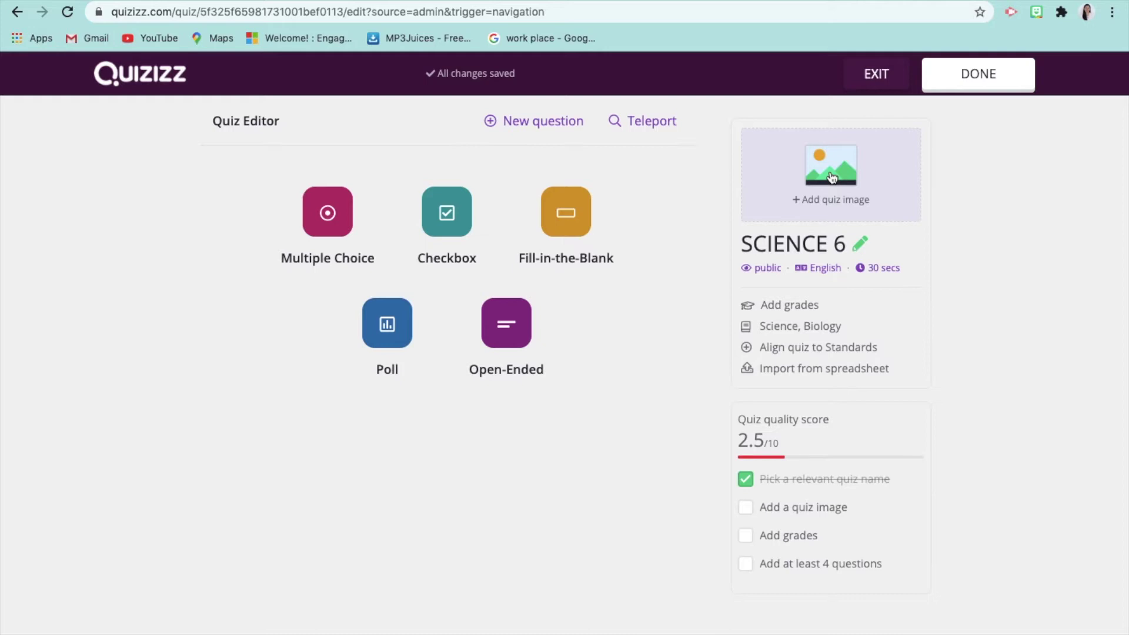
# Open the SCIENCE 6 quiz details dialog through Add quiz image
pyautogui.click(837, 202)
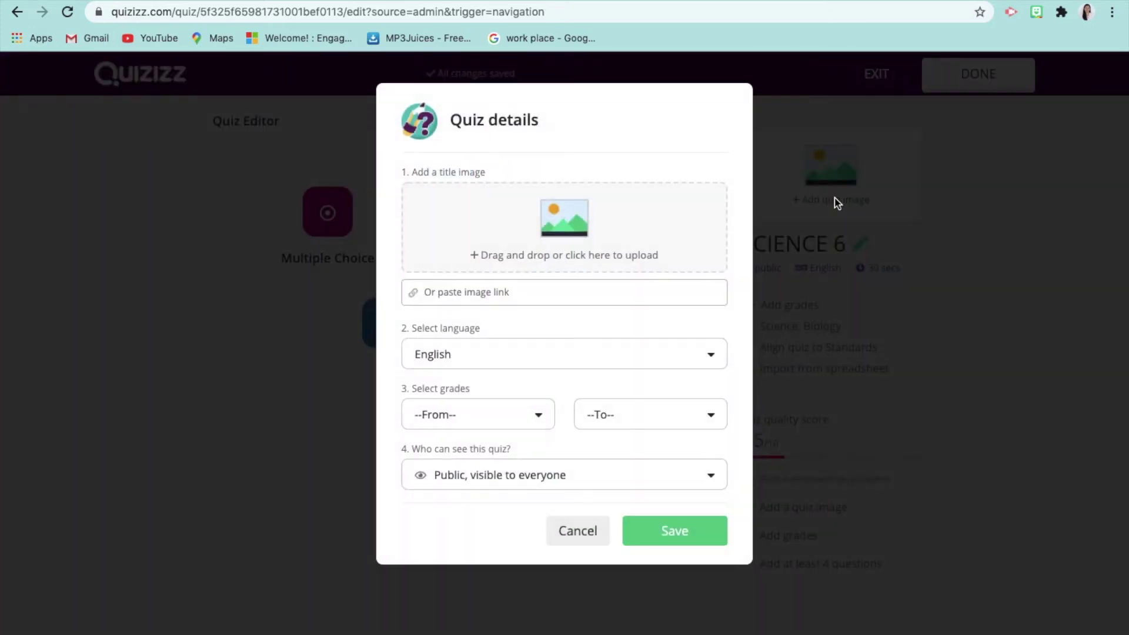
# Upload the Bitmoji picture as the quiz title image
pyautogui.click(589, 259)
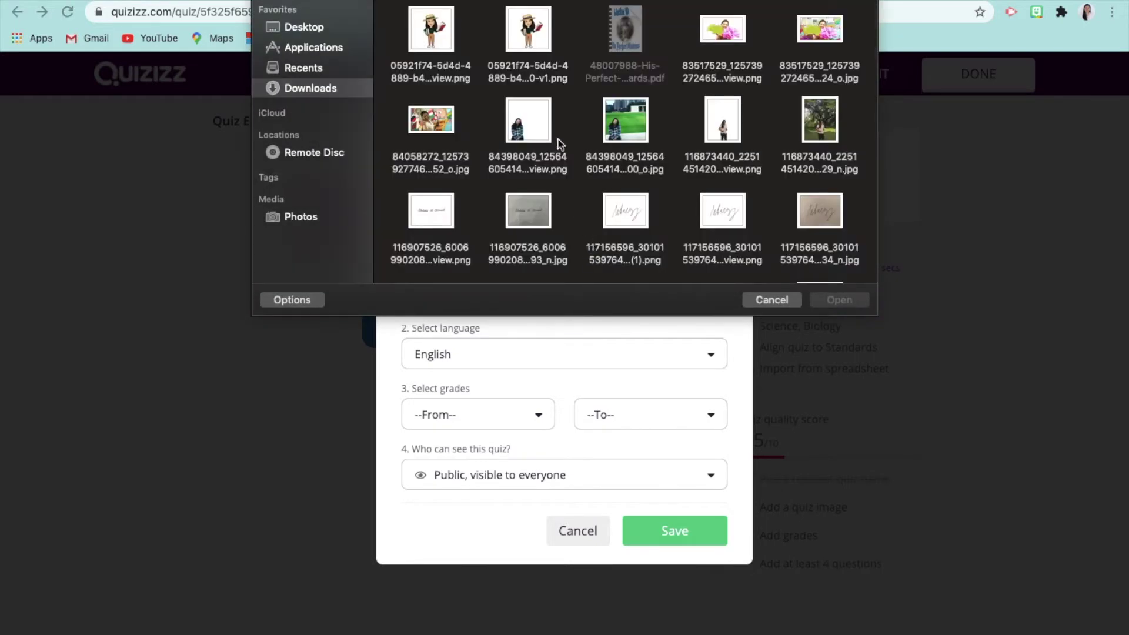
pyautogui.click(424, 36)
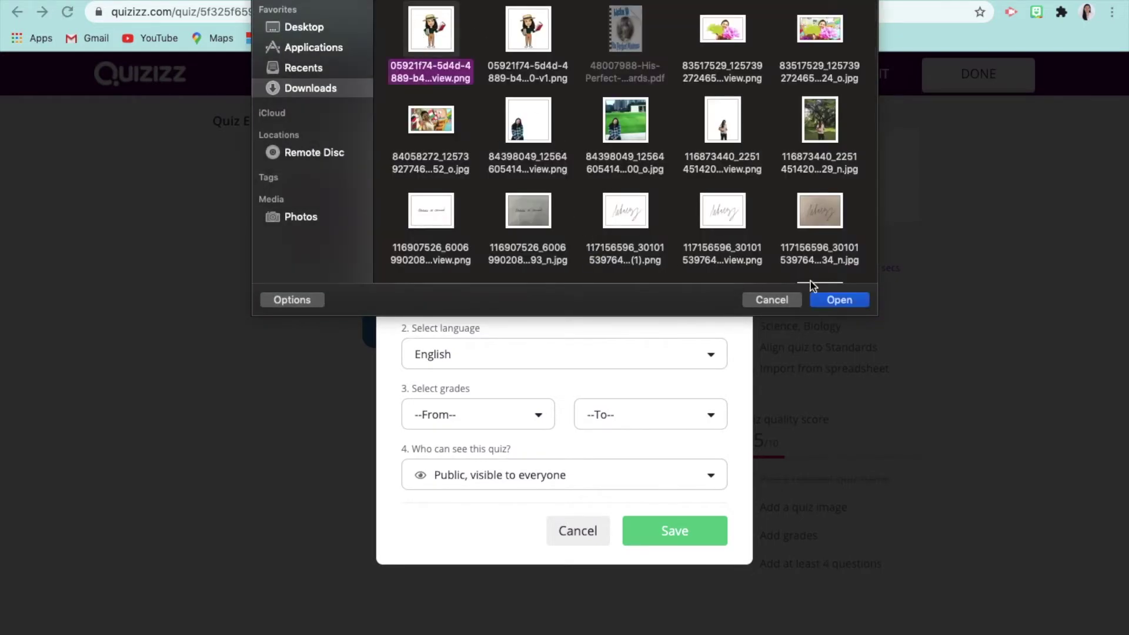
pyautogui.click(831, 303)
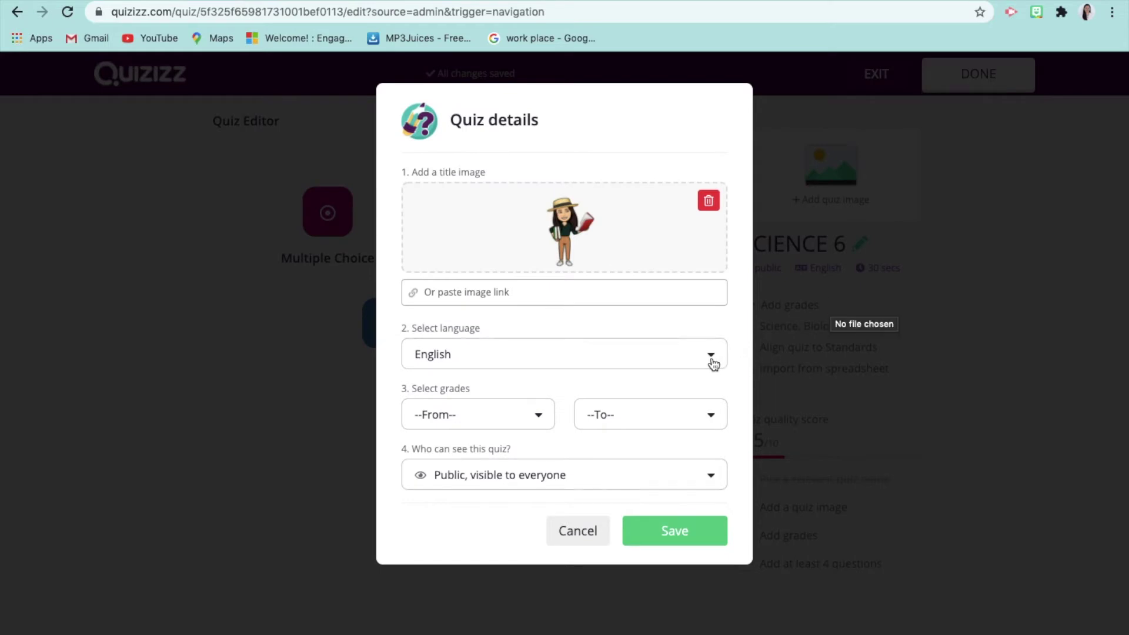
# Set the grade range to 5th–6th, keep visibility Public, and save the details
pyautogui.click(542, 417)
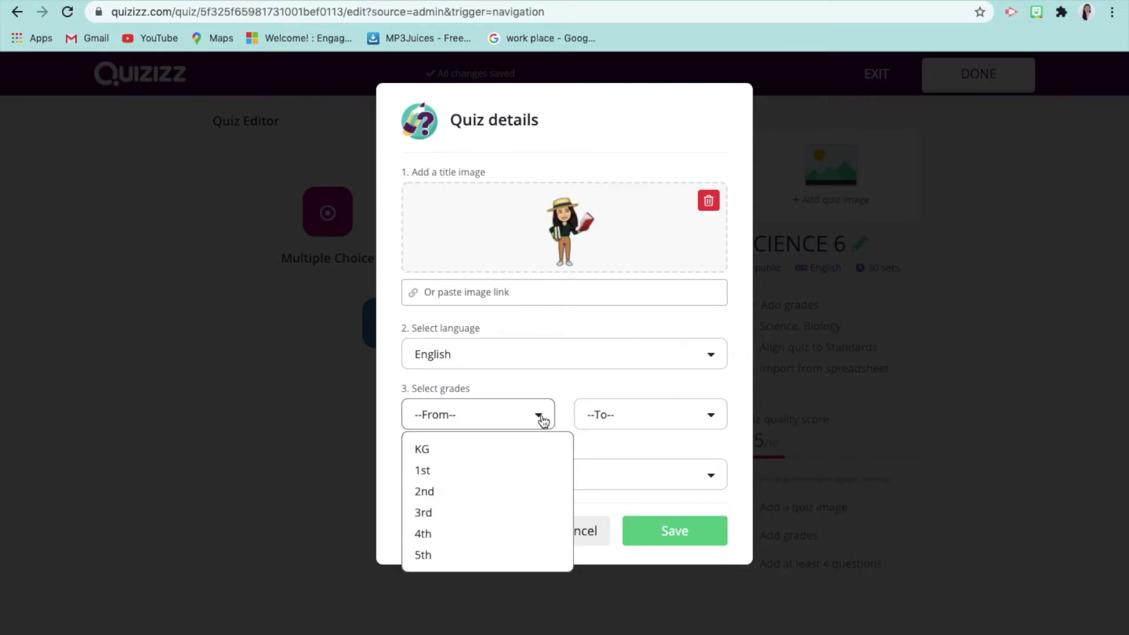
pyautogui.click(466, 555)
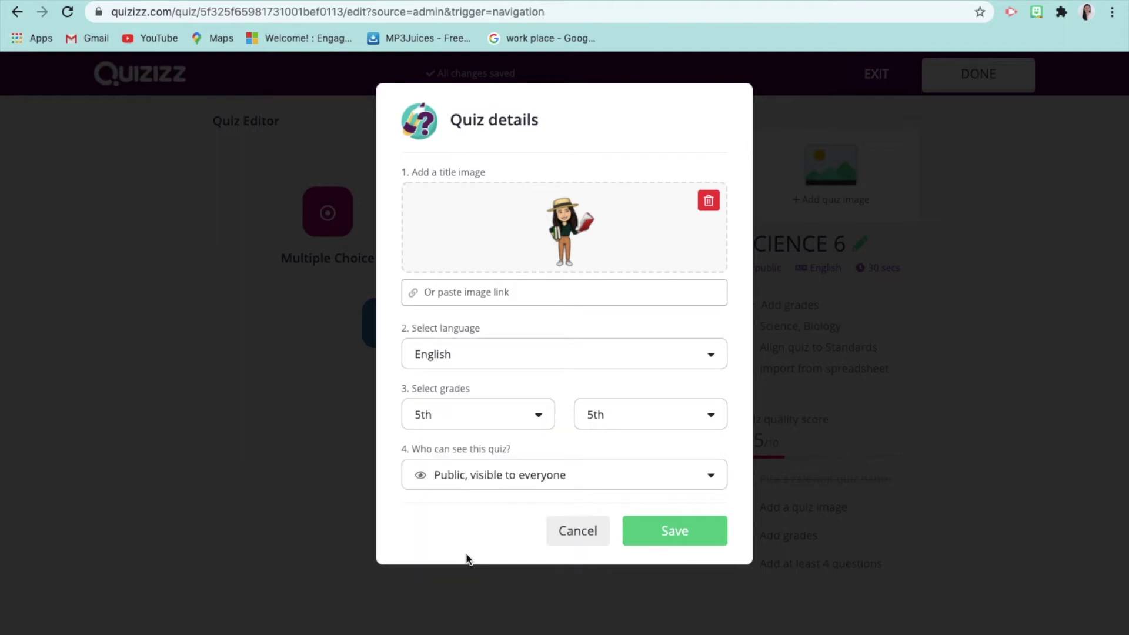
pyautogui.click(712, 417)
pyautogui.scroll(-5, 633, 527)
pyautogui.scroll(1, 643, 474)
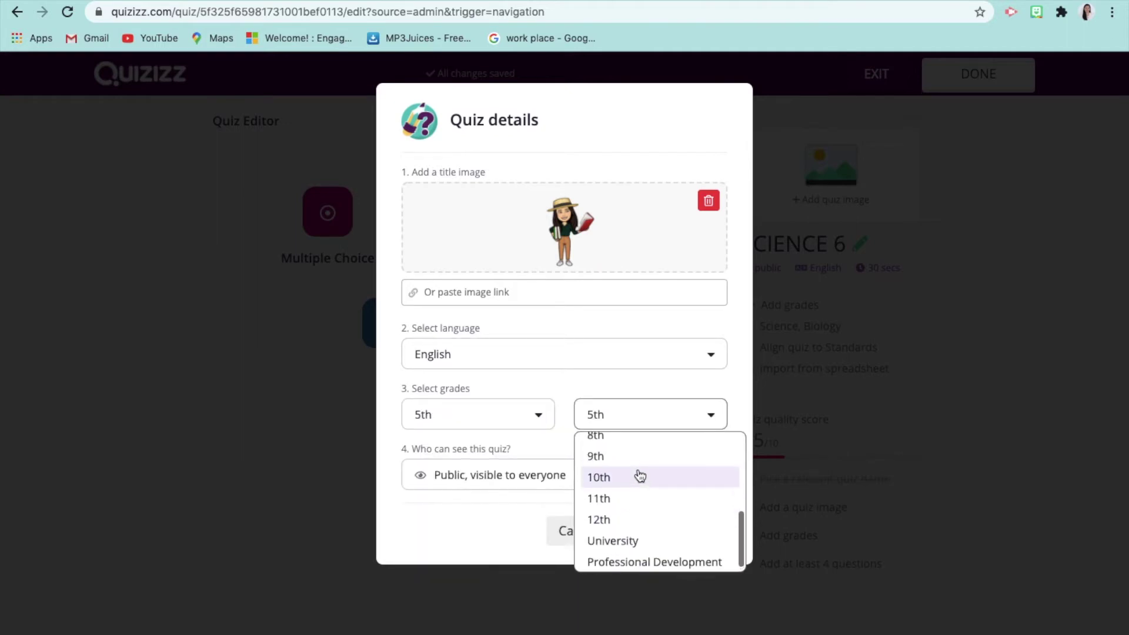
pyautogui.scroll(3, 640, 475)
pyautogui.click(606, 521)
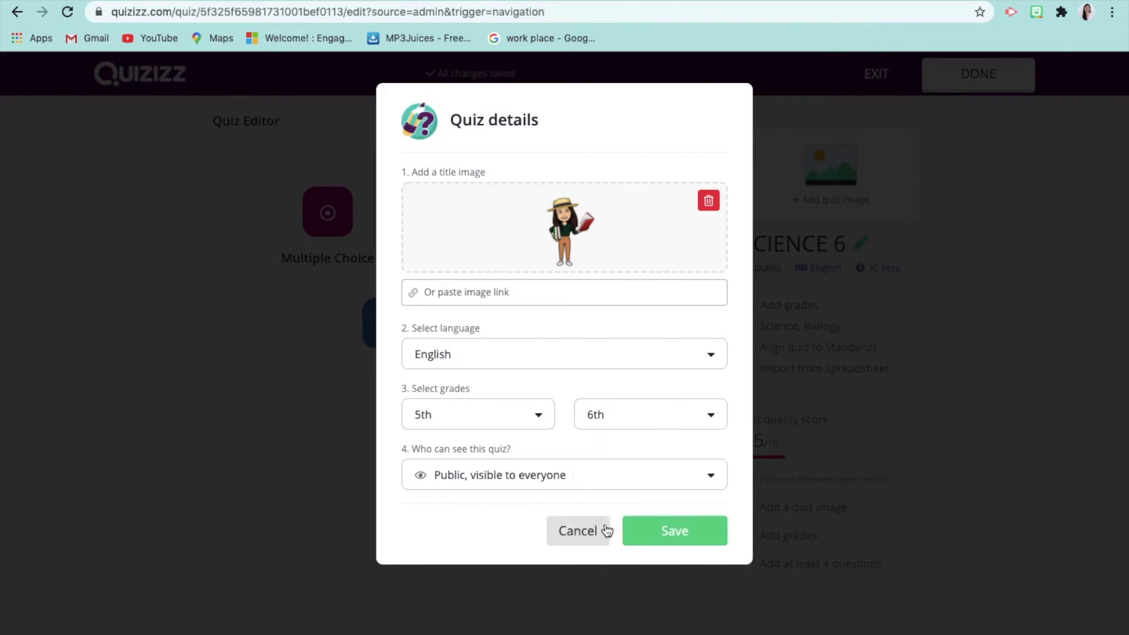
pyautogui.click(711, 478)
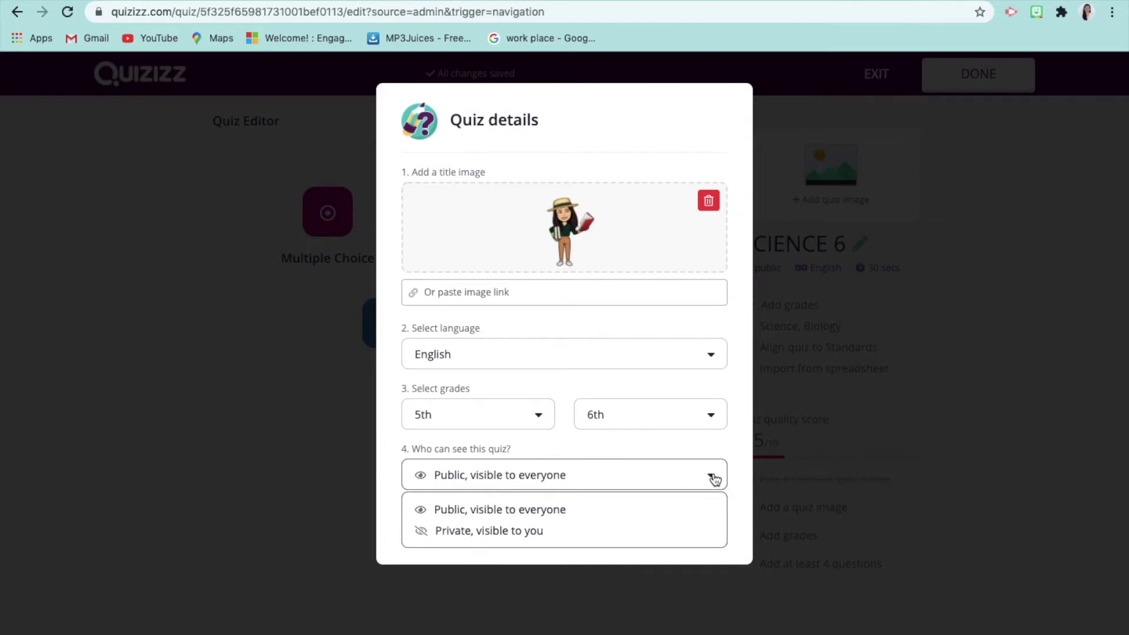
pyautogui.click(527, 510)
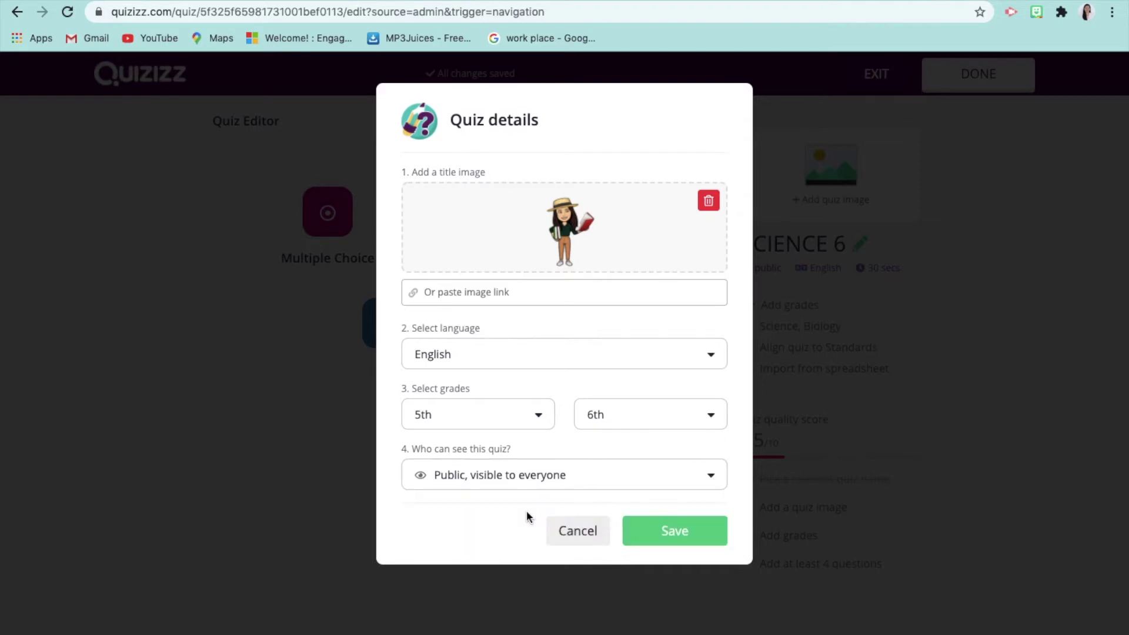
pyautogui.click(692, 540)
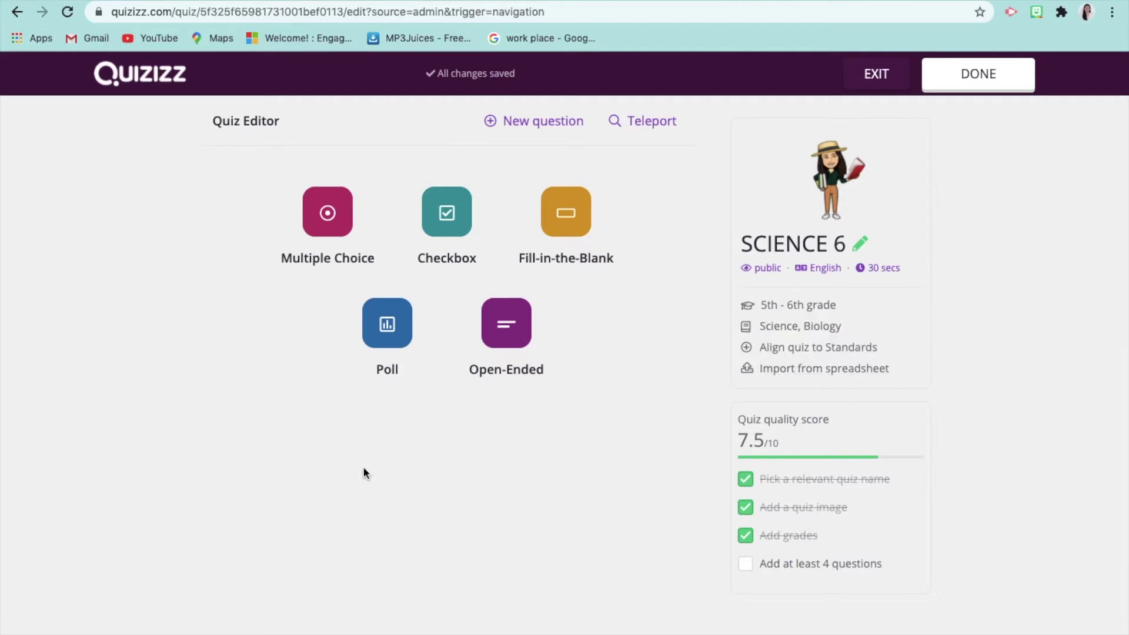
# Add a blank multiple-choice Question 1 and place the cursor in its question field
pyautogui.click(333, 212)
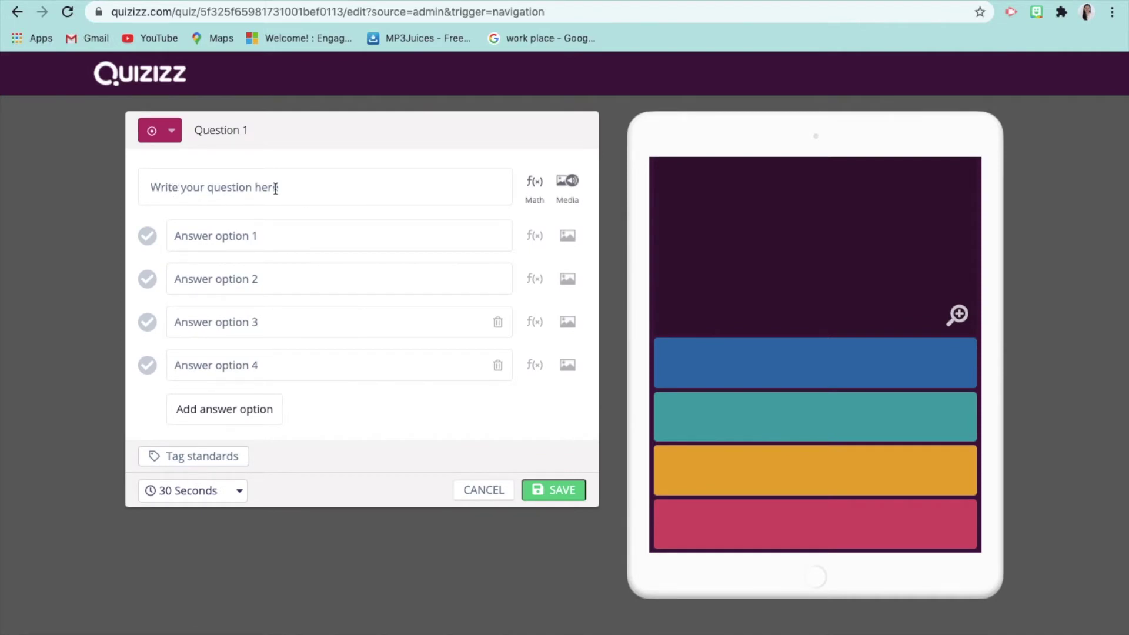
pyautogui.click(173, 133)
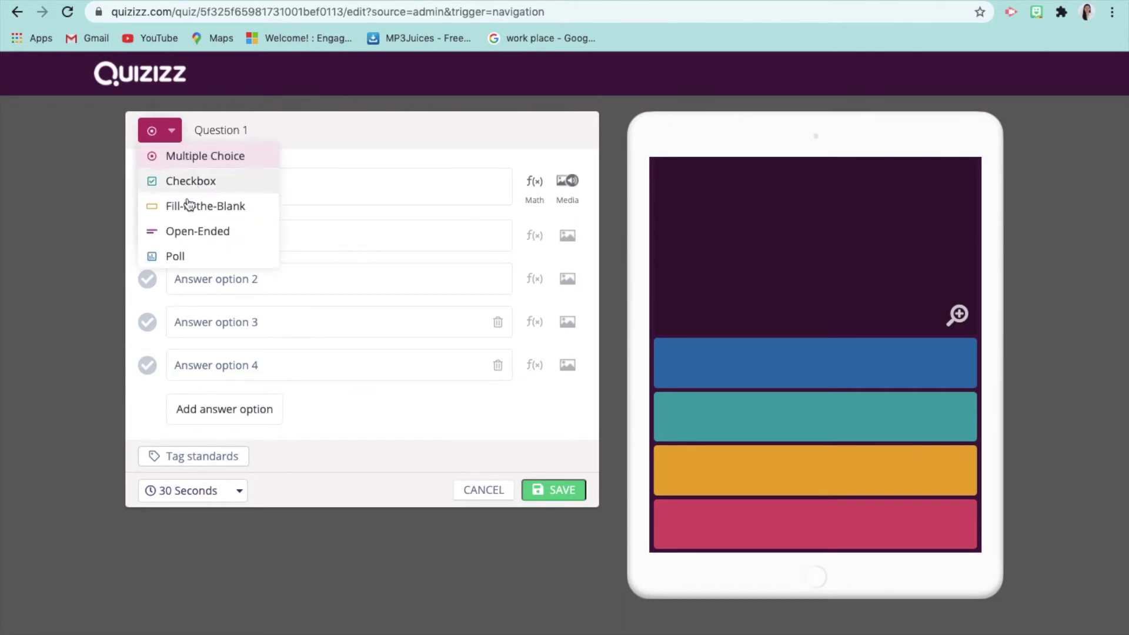
pyautogui.click(331, 173)
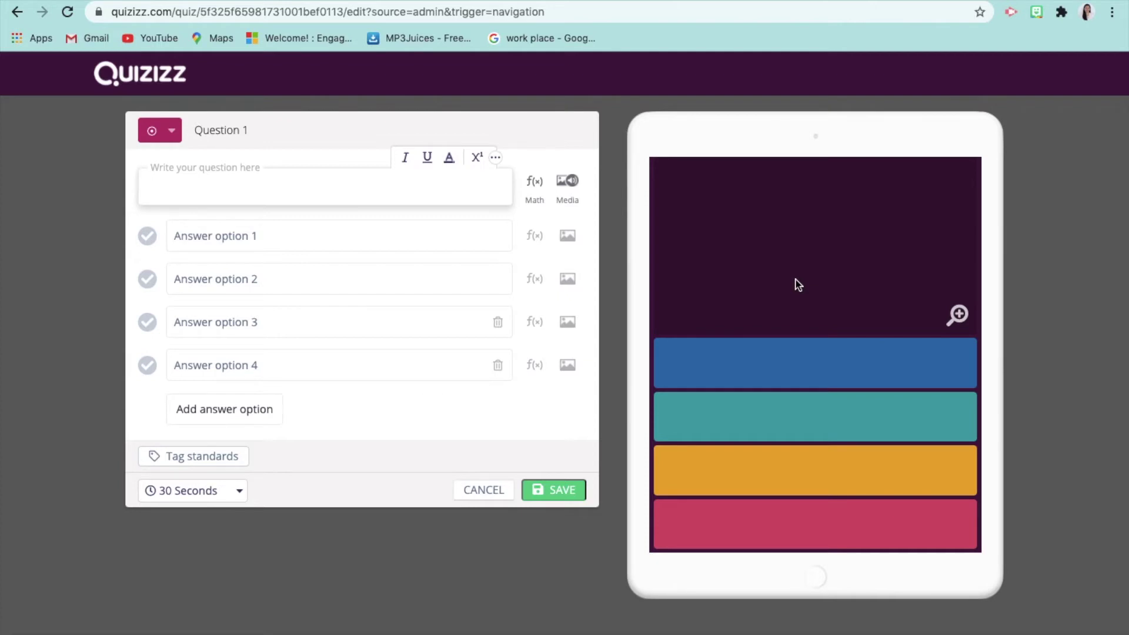
# Write Question 1's text as 'IT IS THE STUDY OF LIVING THINGS.'
pyautogui.write('STUDY')
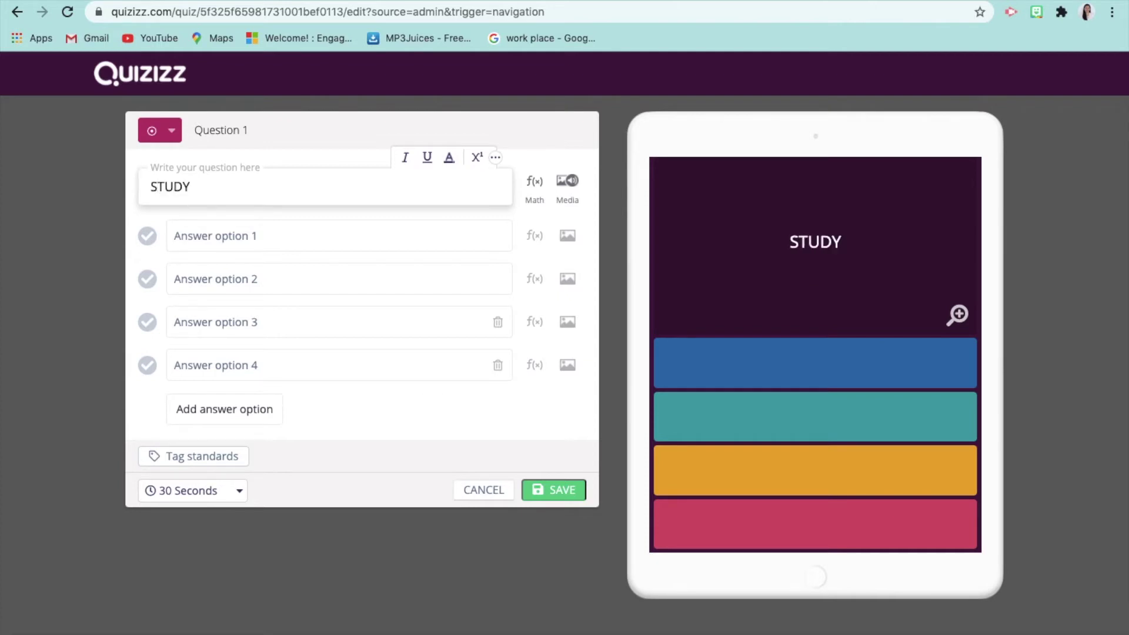
pyautogui.write(' OF')
pyautogui.press('BackSpace')
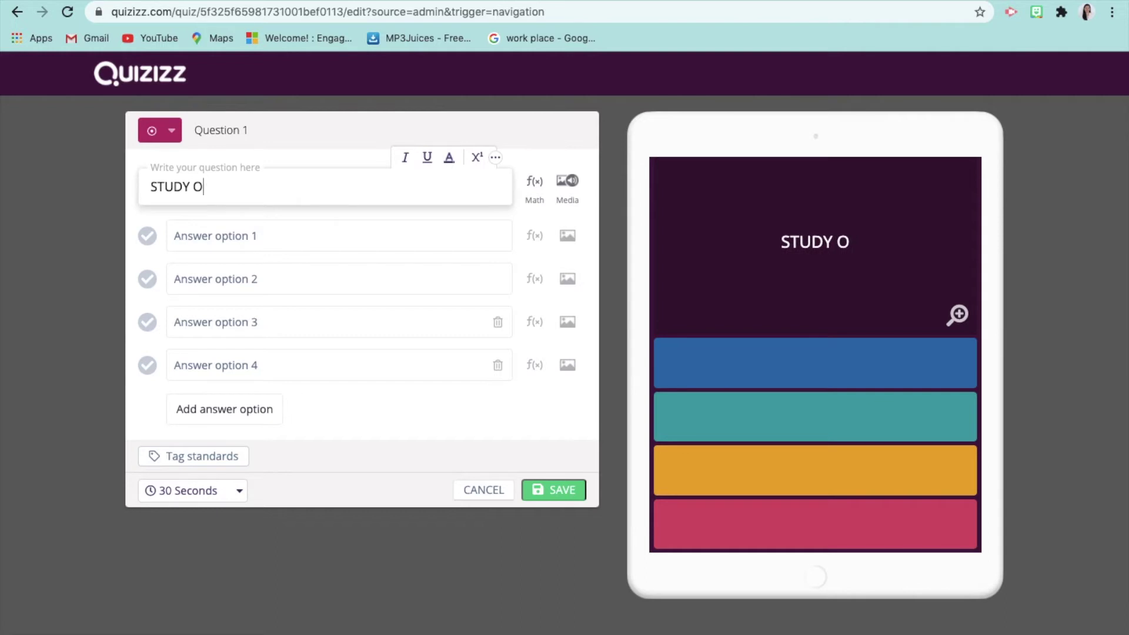
pyautogui.press('BackSpace')
pyautogui.press('BackSpace')
pyautogui.press('BackSpace')
pyautogui.press('BackSpace')
pyautogui.press('BackSpace')
pyautogui.press('BackSpace')
pyautogui.write('IT ')
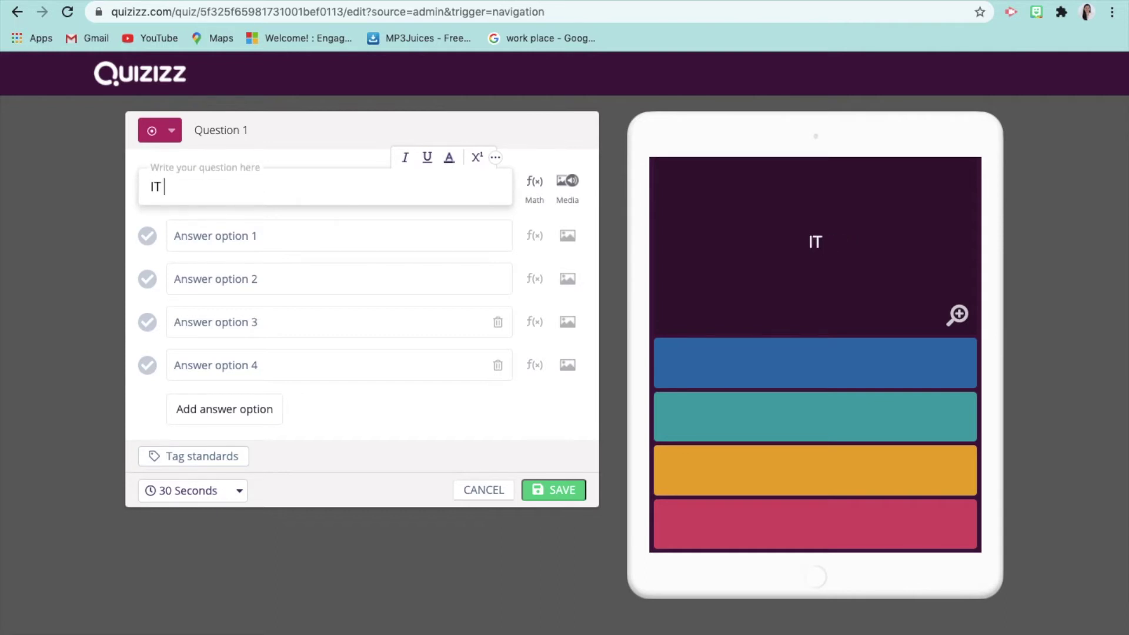
pyautogui.write('IS THE S')
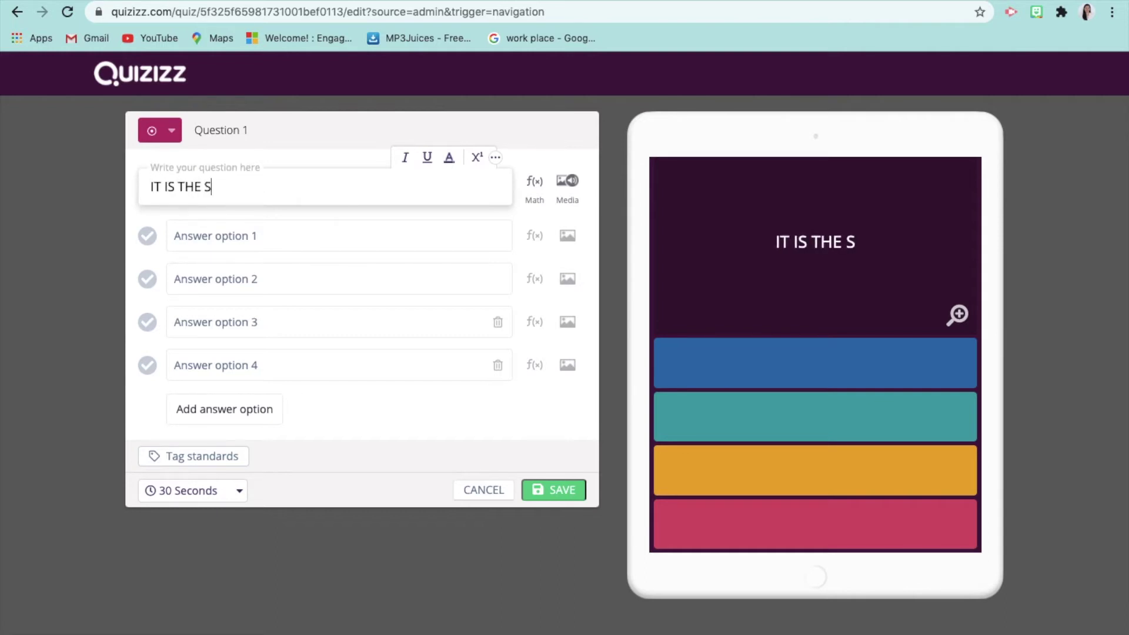
pyautogui.write('TUDY O')
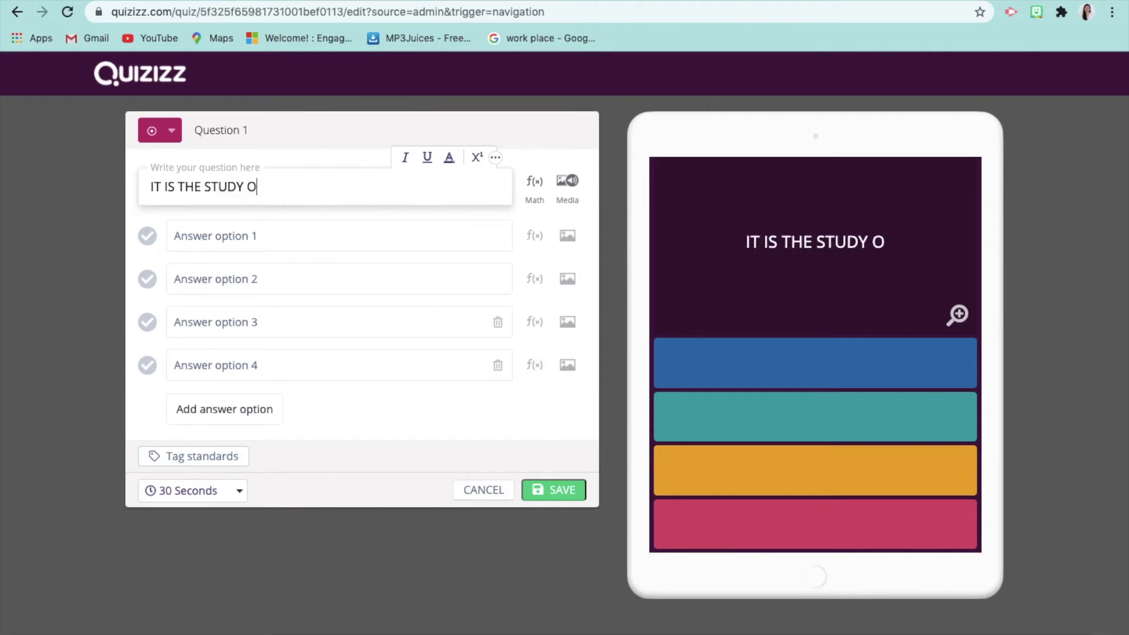
pyautogui.write('F')
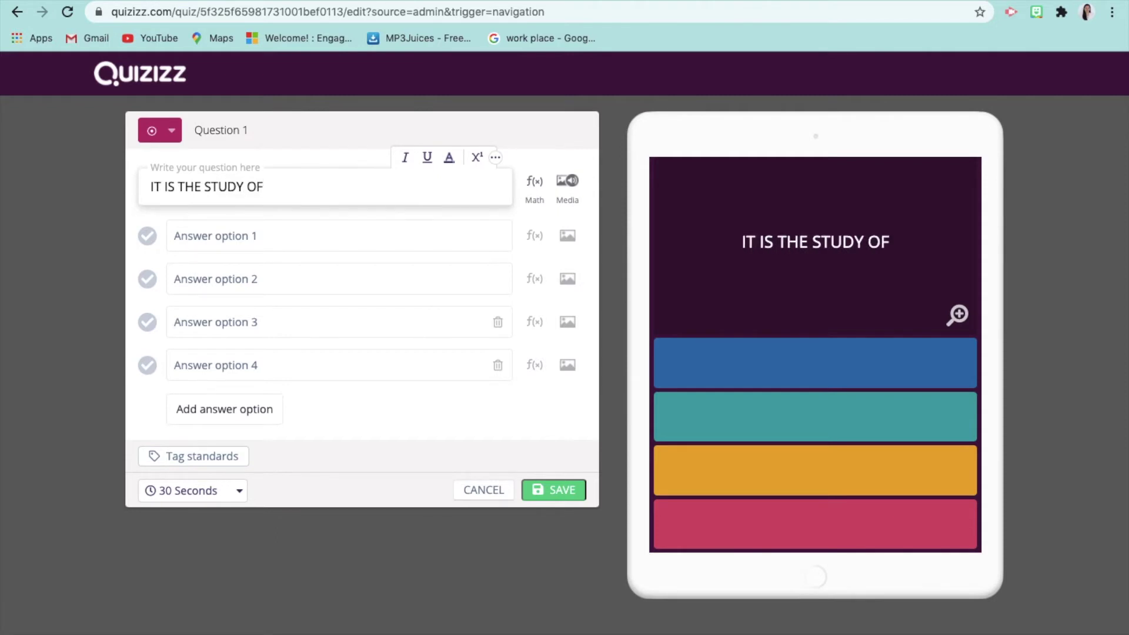
pyautogui.write(' LIF')
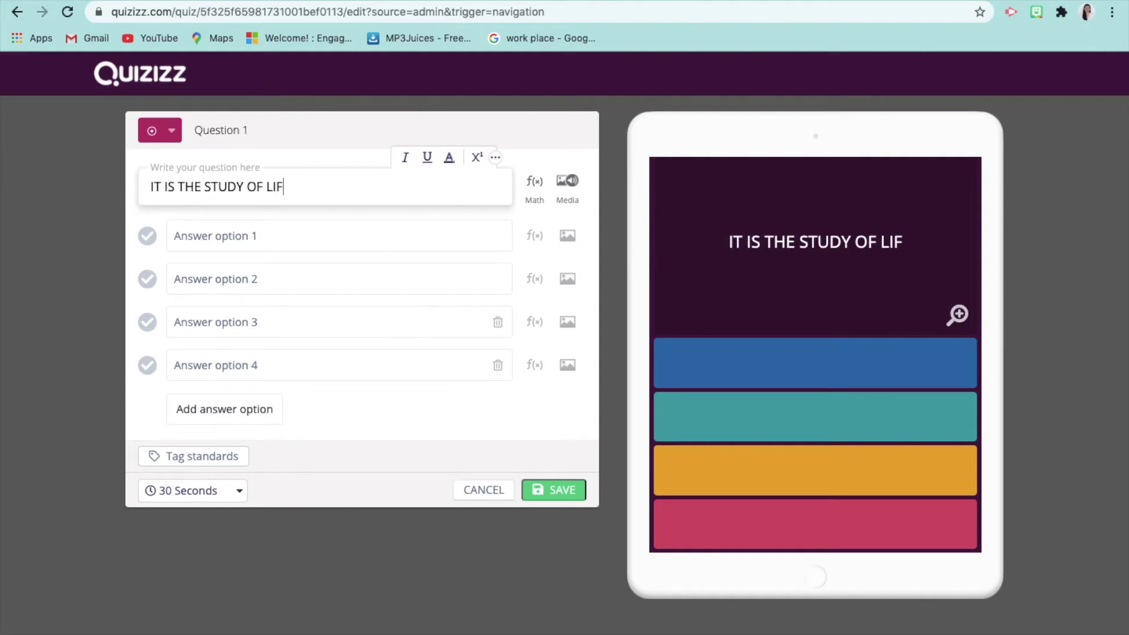
pyautogui.write('E')
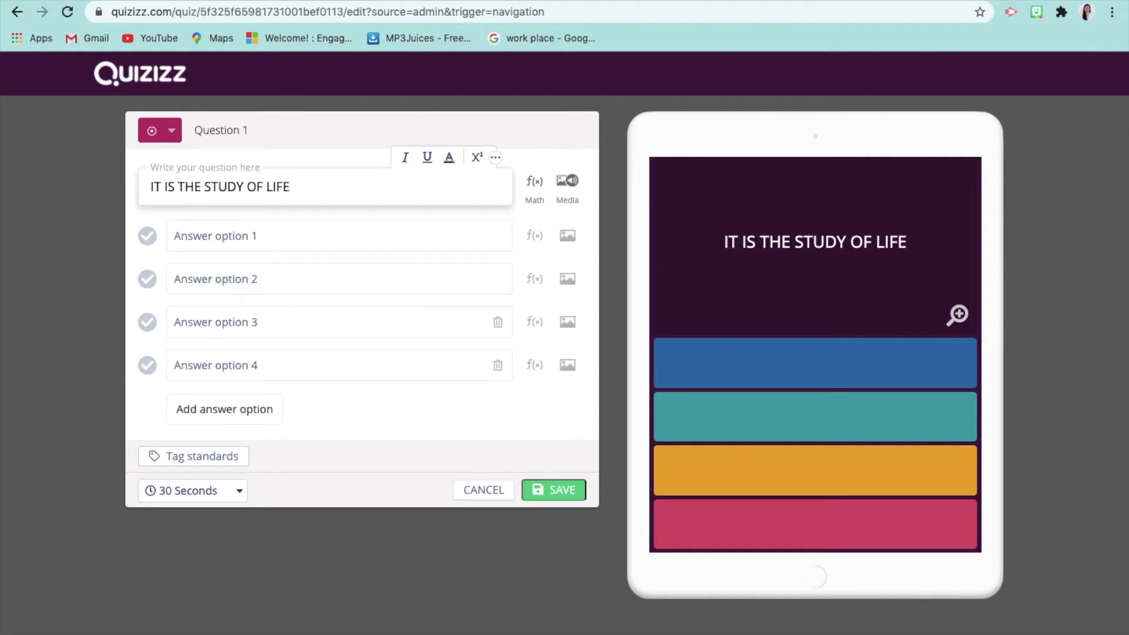
pyautogui.write('.')
pyautogui.press('BackSpace')
pyautogui.press('BackSpace')
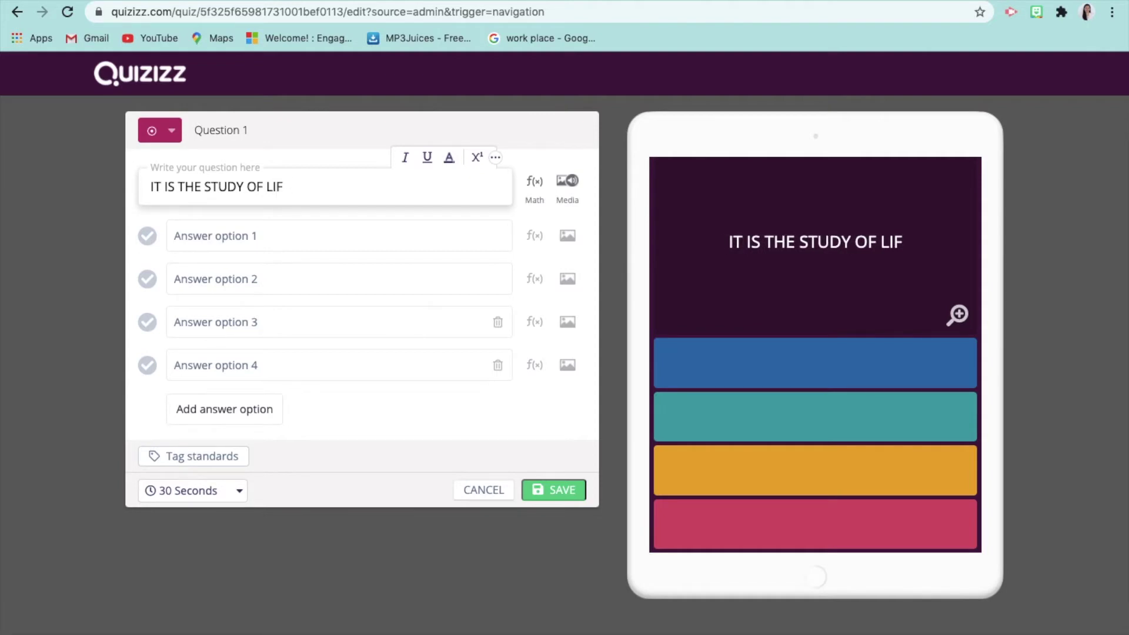
pyautogui.press('BackSpace')
pyautogui.press('BackSpace')
pyautogui.write('IVI')
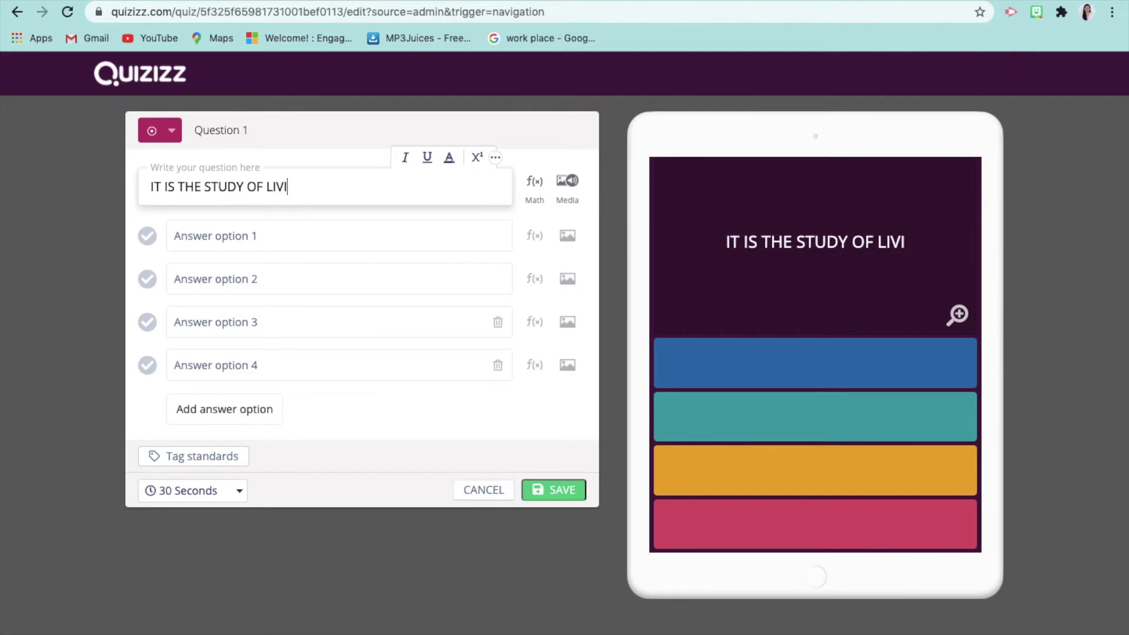
pyautogui.write('NG THIN')
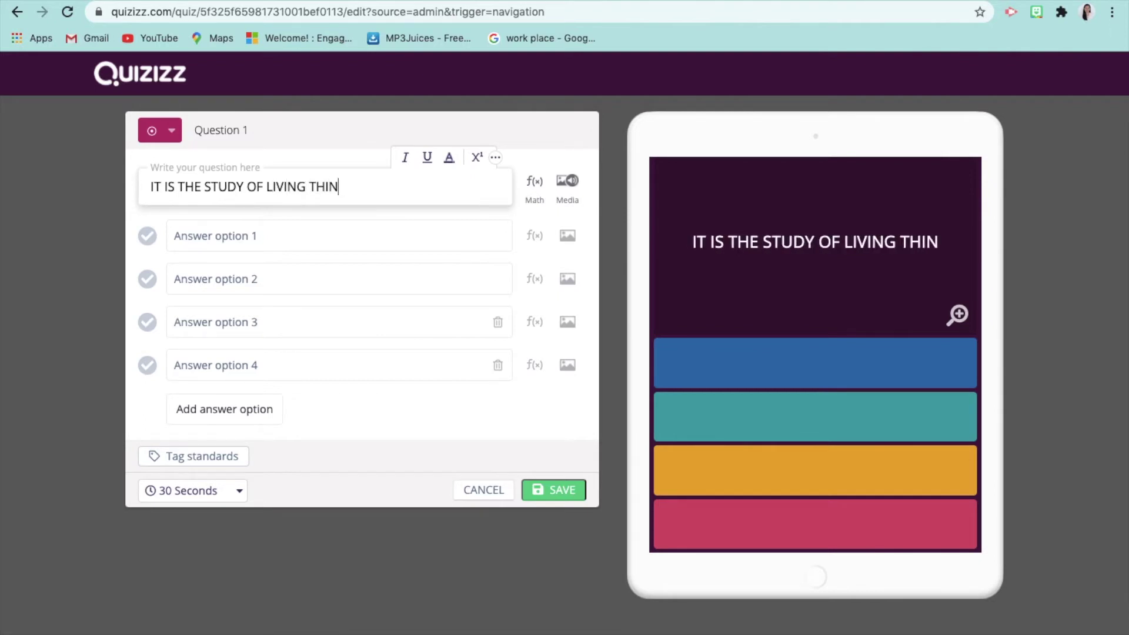
pyautogui.write('GS.')
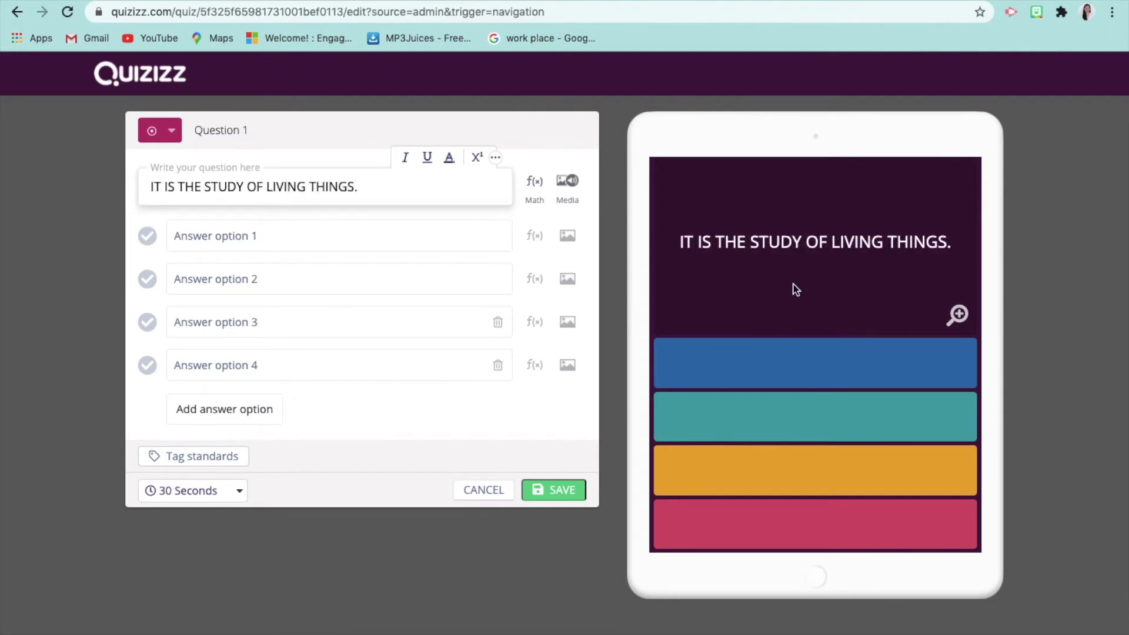
# Enter answer choices BIOLOGY, ANATOMY, ZOOLOGY and BOTANY
pyautogui.click(477, 239)
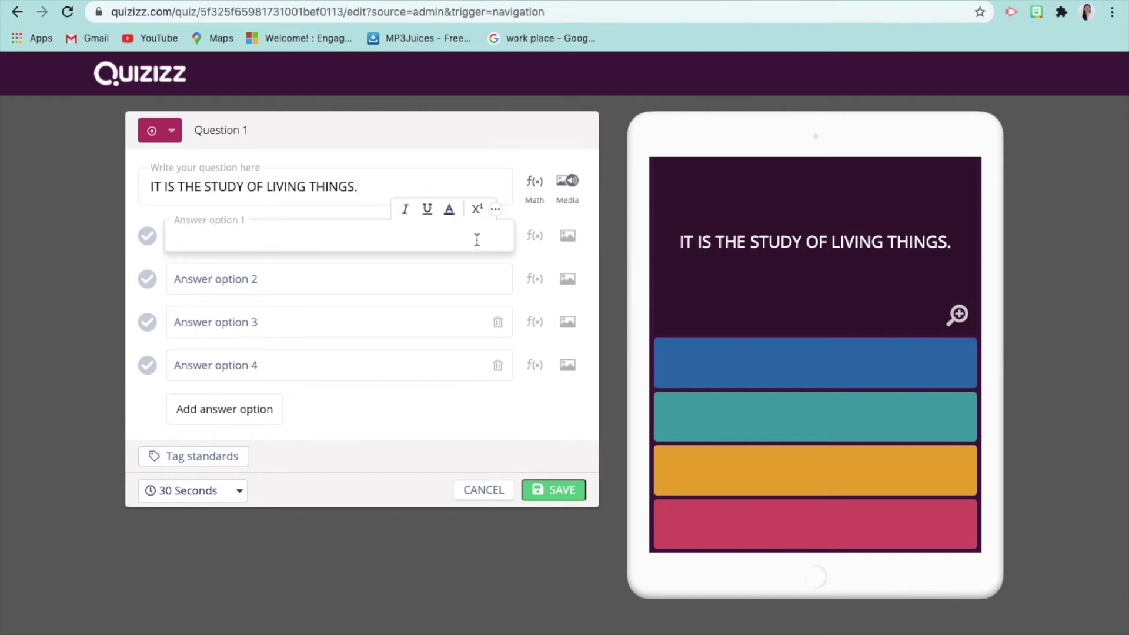
pyautogui.write('BIOLOG')
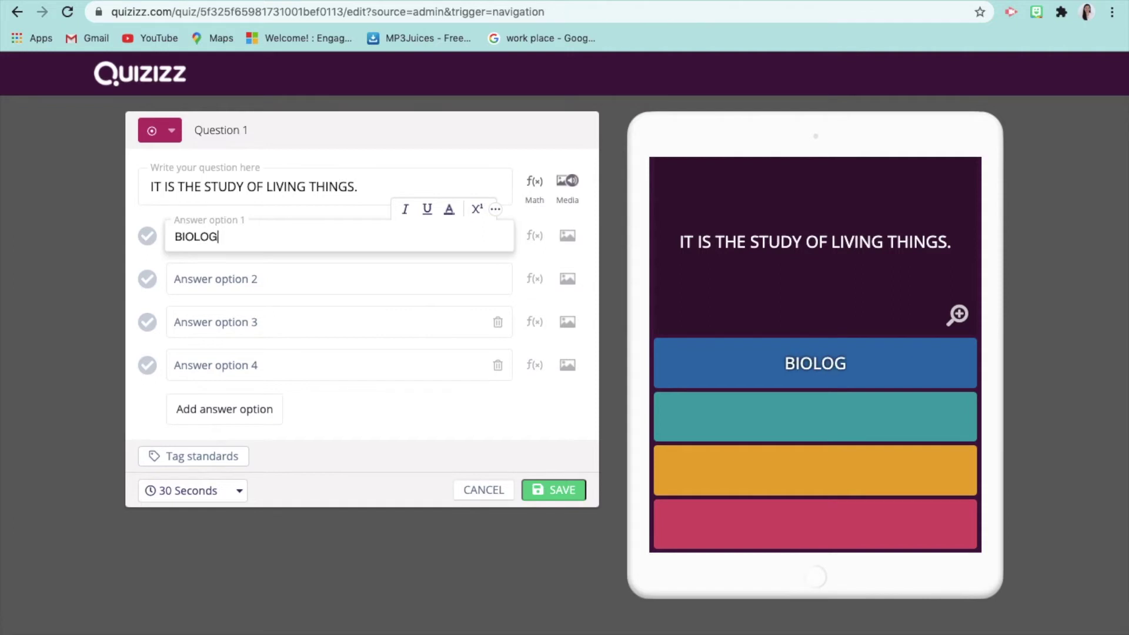
pyautogui.write('Y')
pyautogui.click(407, 277)
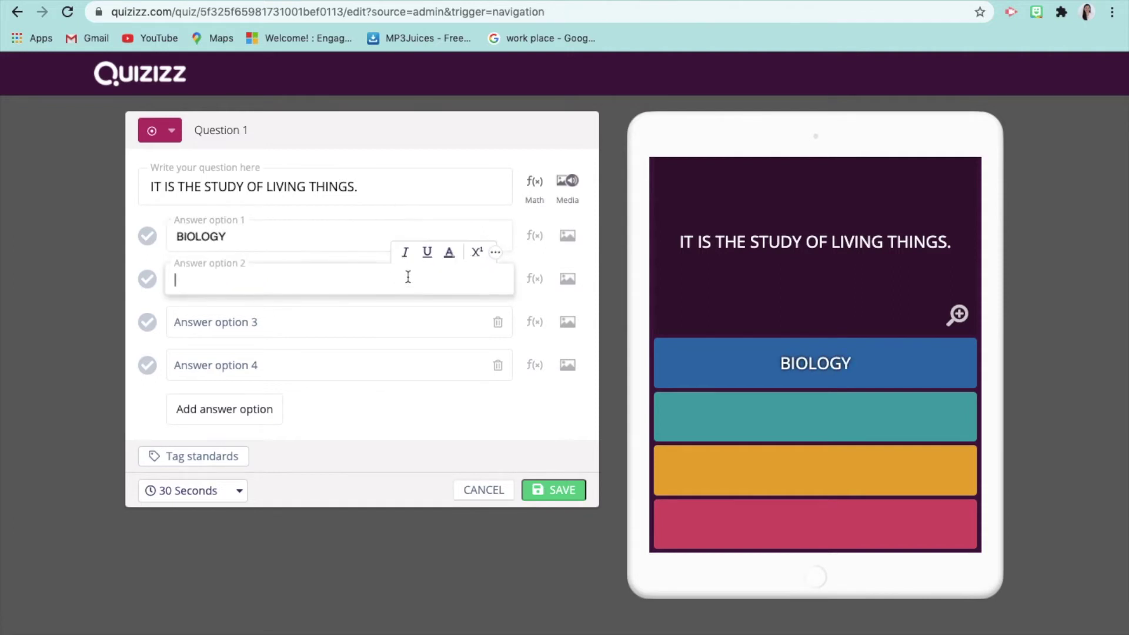
pyautogui.write('N')
pyautogui.press('BackSpace')
pyautogui.write('ANA')
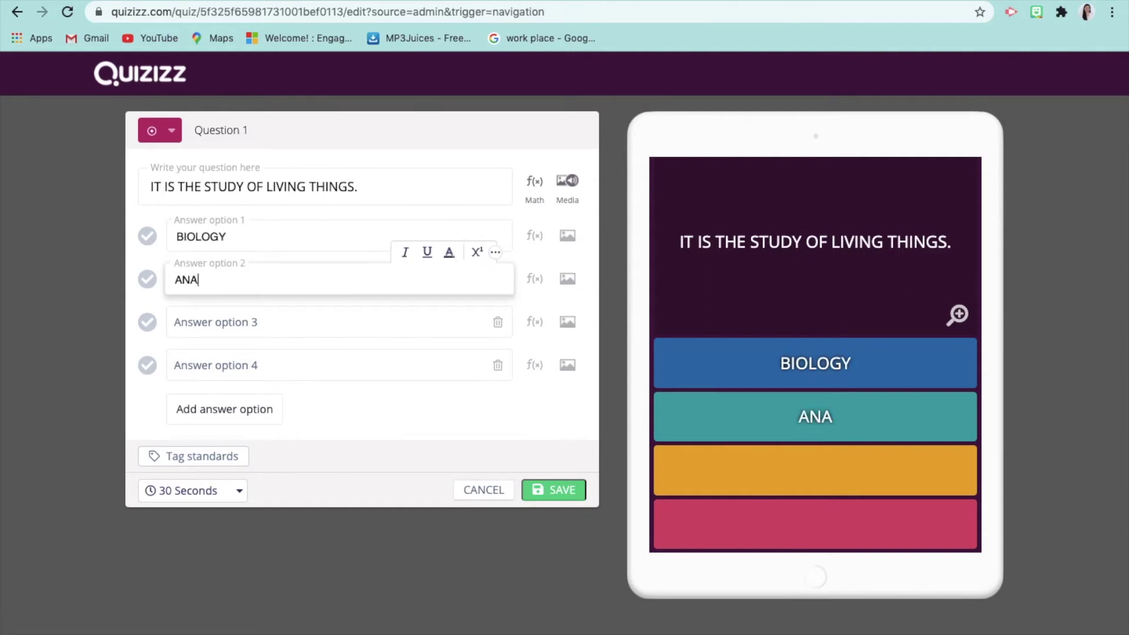
pyautogui.write('TOMY')
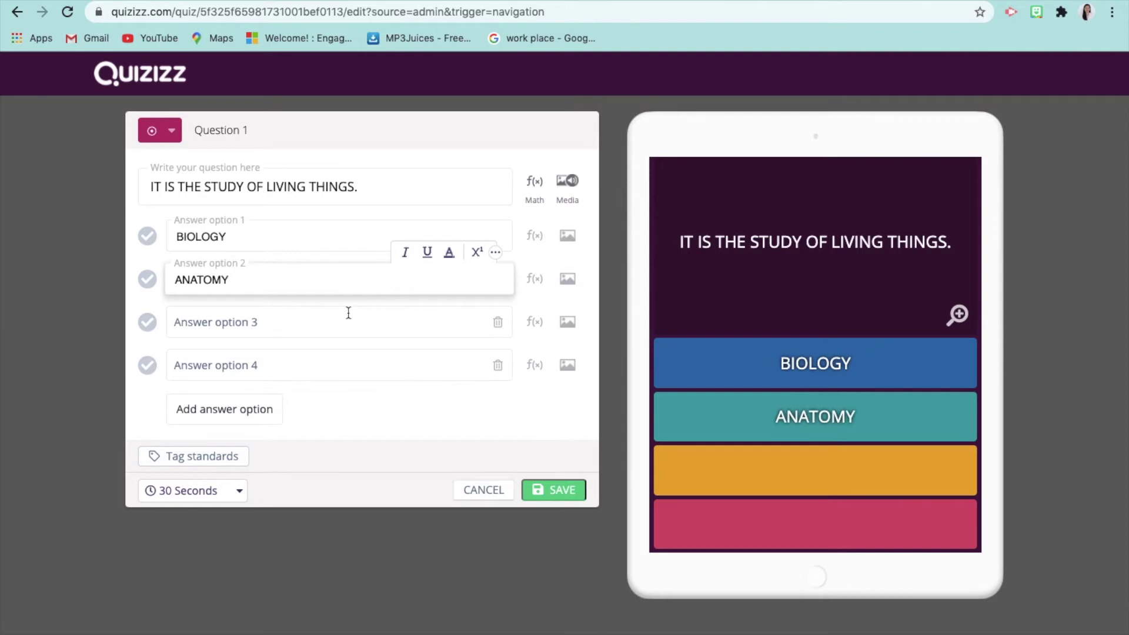
pyautogui.click(343, 323)
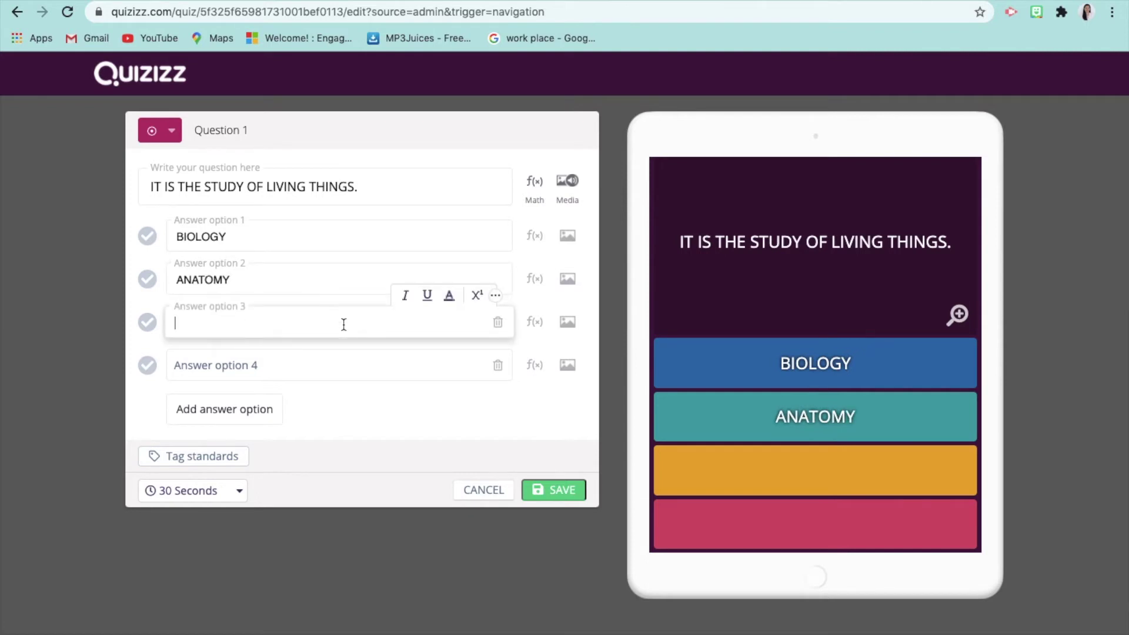
pyautogui.write('ZOOLOGY')
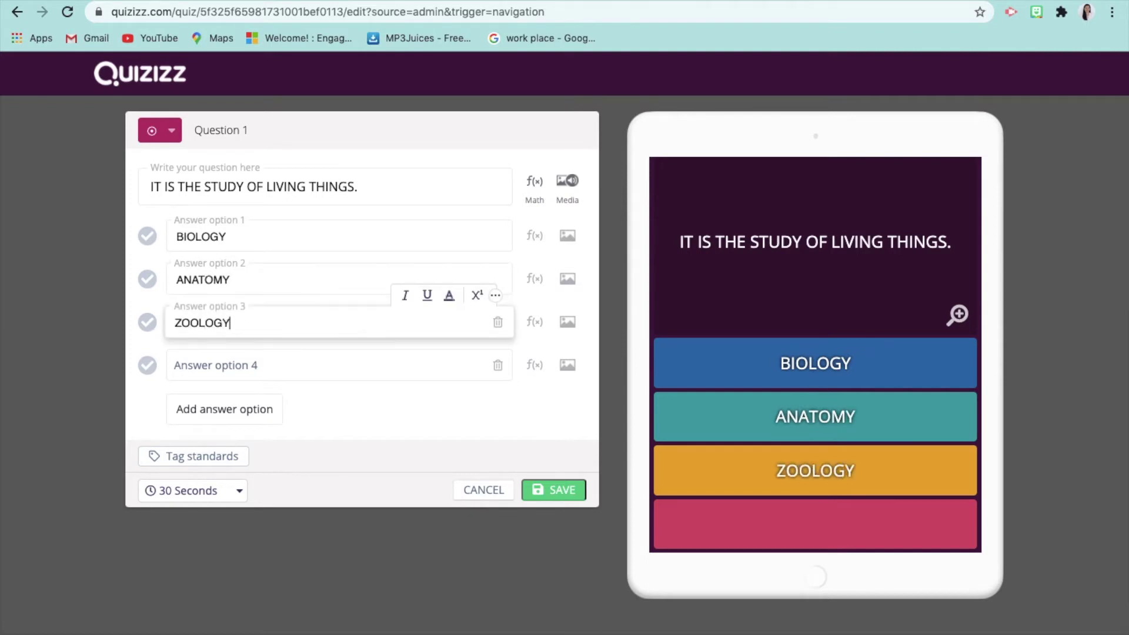
pyautogui.click(336, 370)
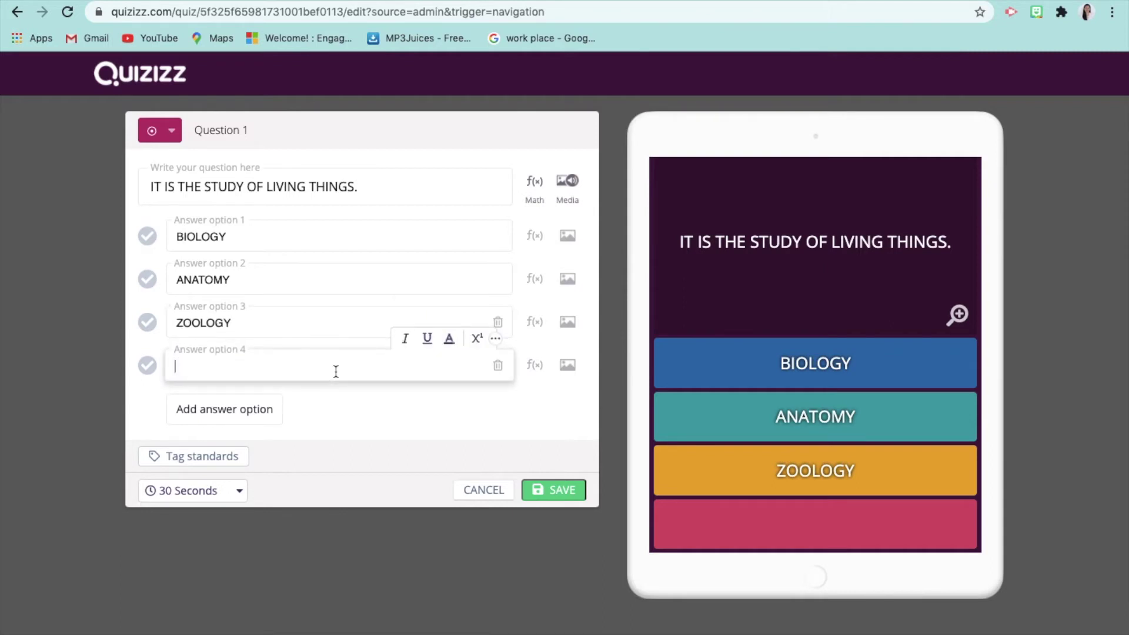
pyautogui.write('BOTANY')
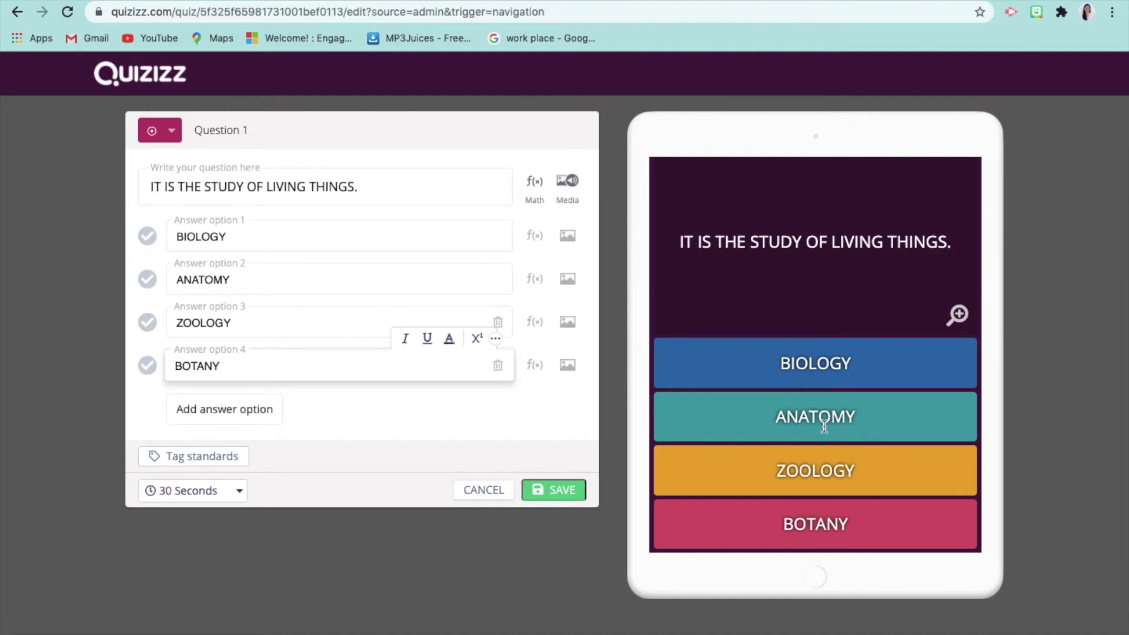
# Add a fifth choice CHEMISTRY, mark BIOLOGY correct, and save Question 1
pyautogui.click(222, 417)
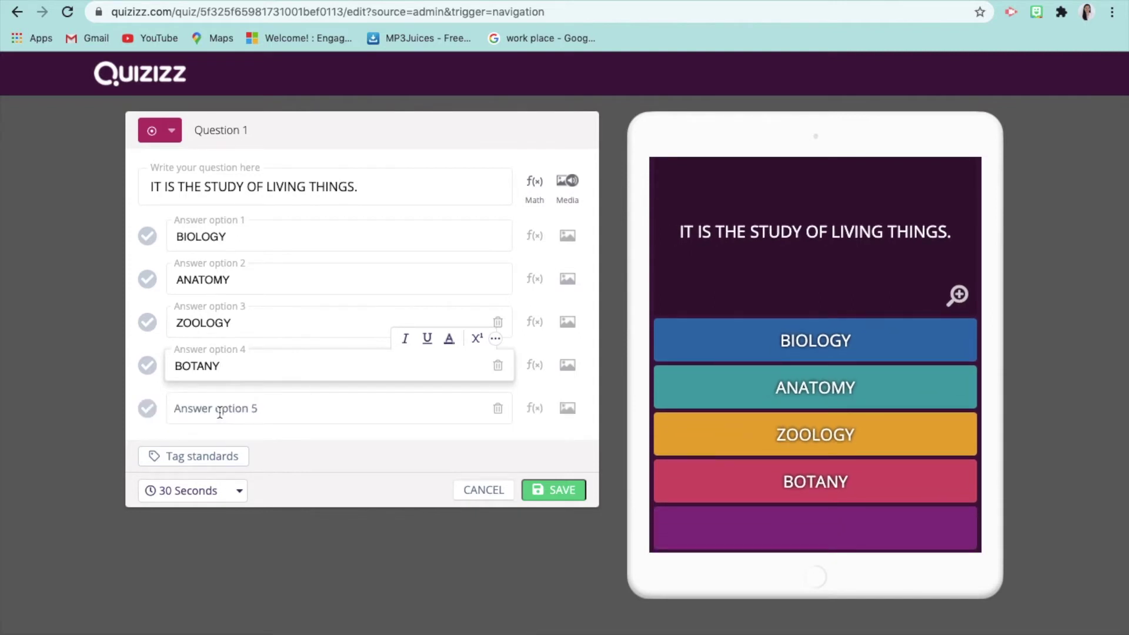
pyautogui.click(220, 413)
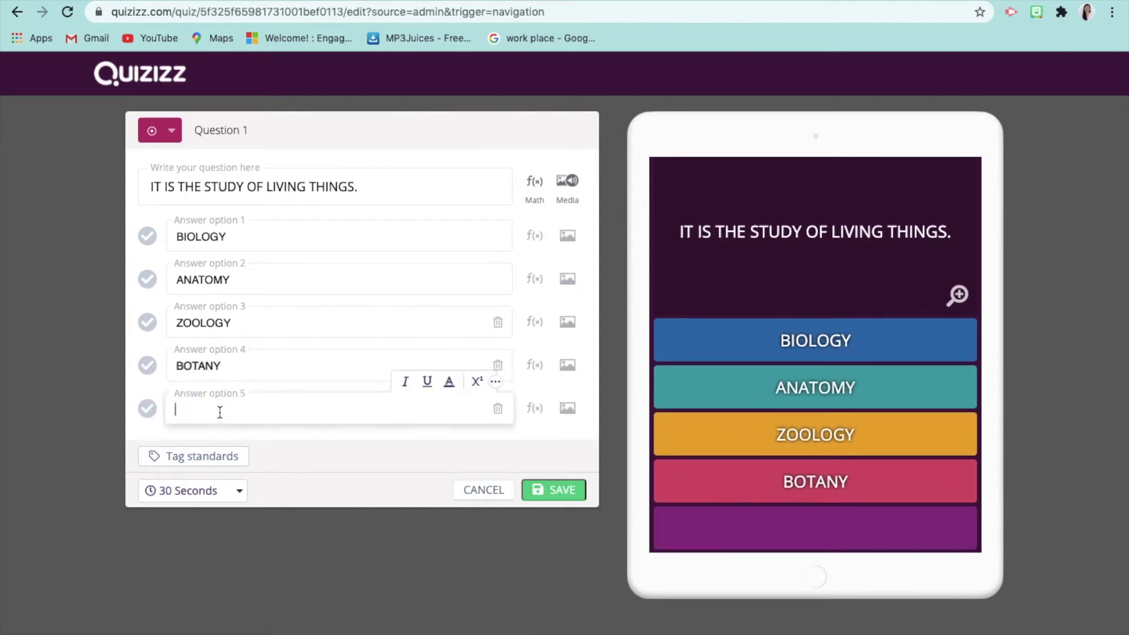
pyautogui.write('CHEMI')
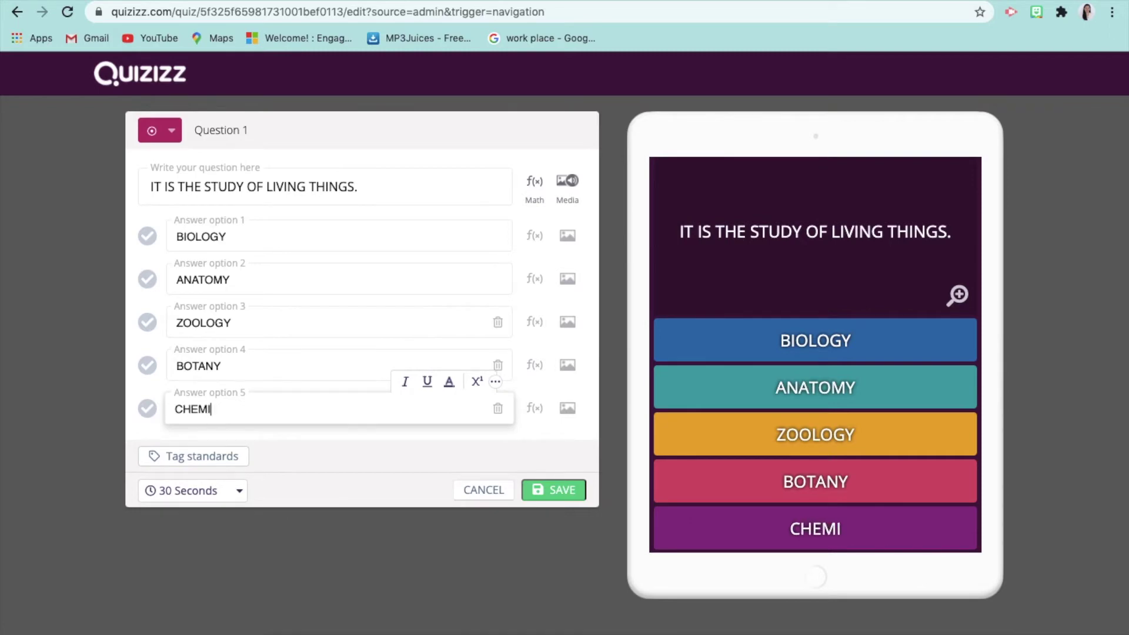
pyautogui.write('STRY')
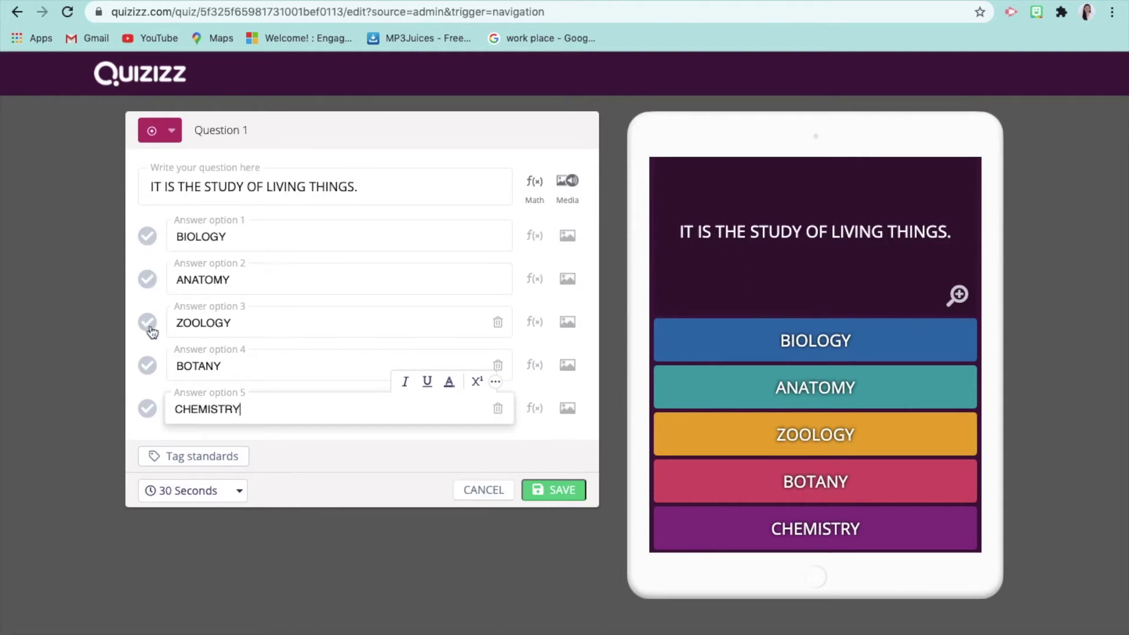
pyautogui.click(148, 236)
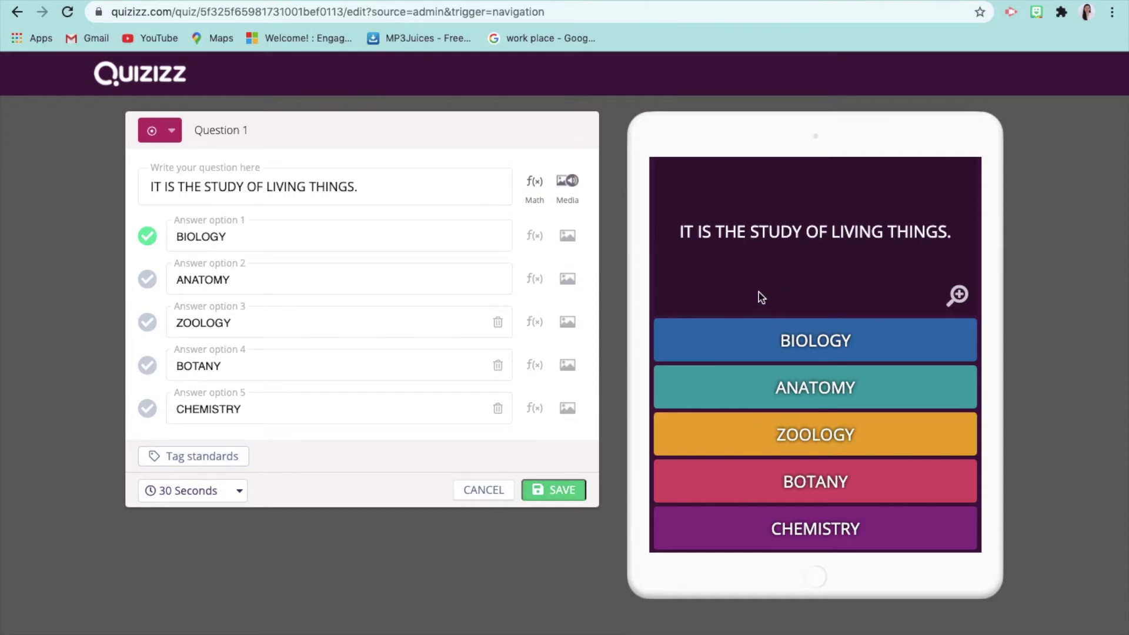
pyautogui.click(566, 492)
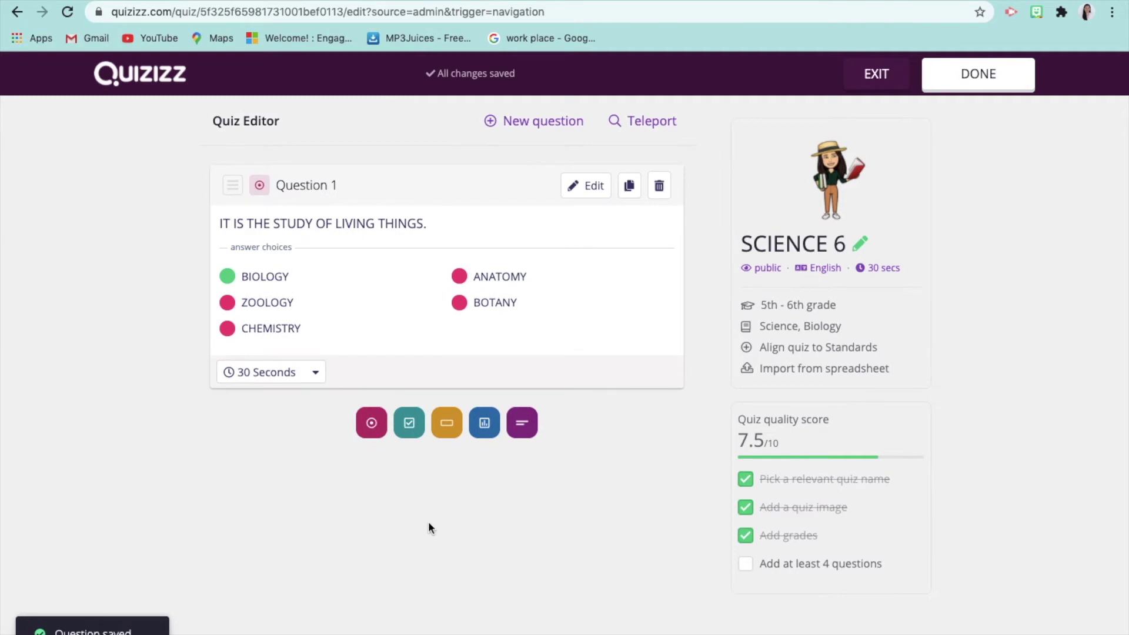
# Create a Checkbox-type Question 2 reading 'IT IS THE STUDY OF PLANTS.'
pyautogui.click(409, 424)
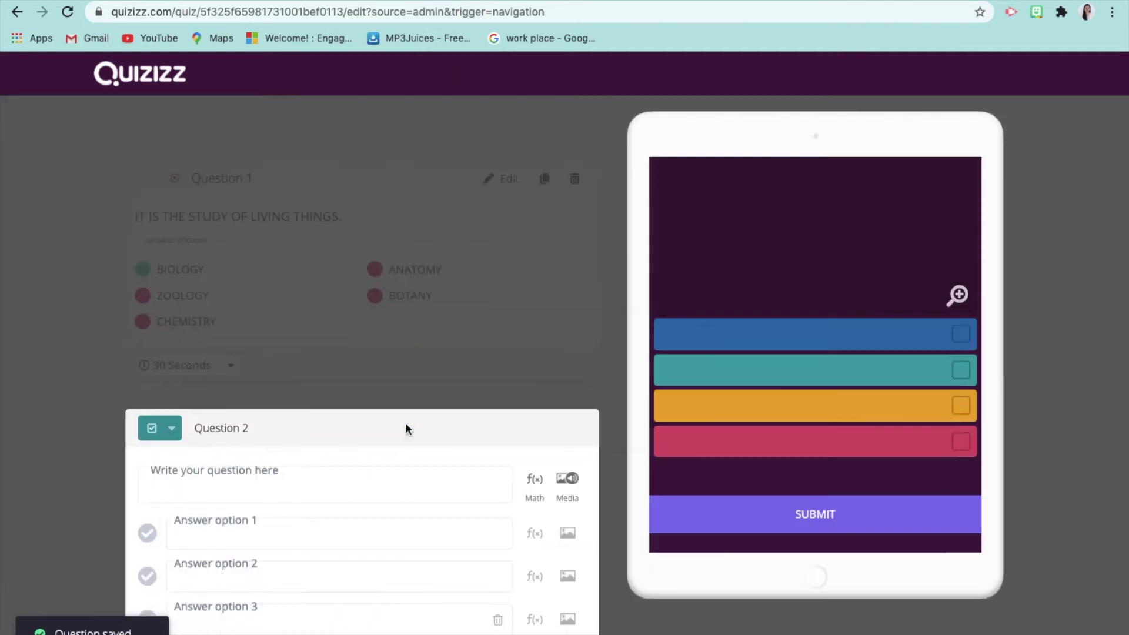
pyautogui.click(375, 189)
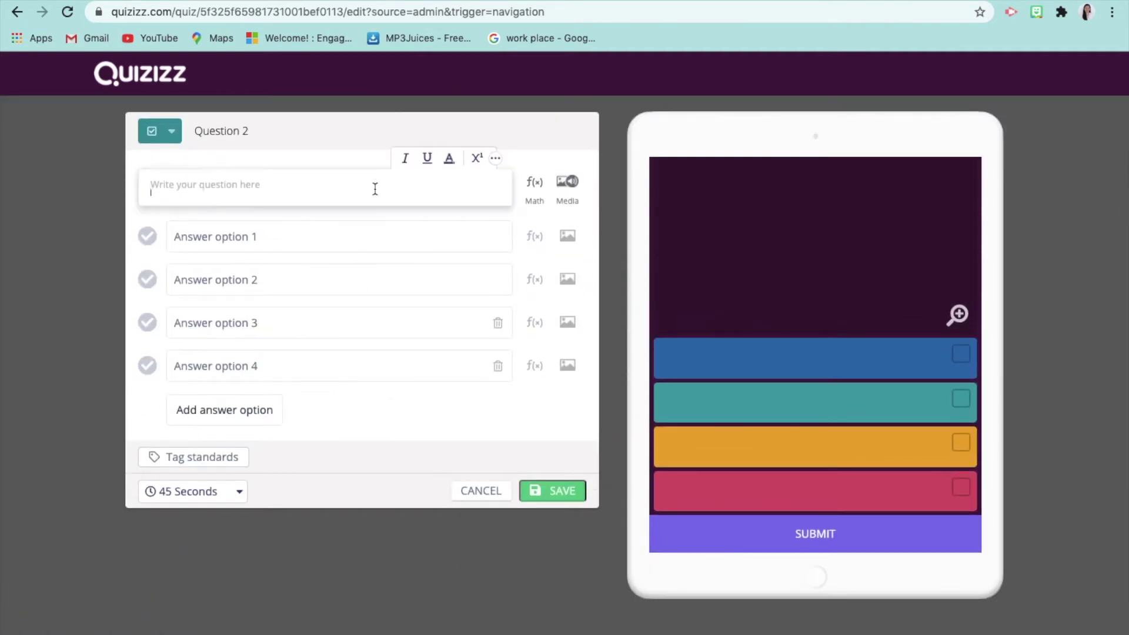
pyautogui.write('IT I')
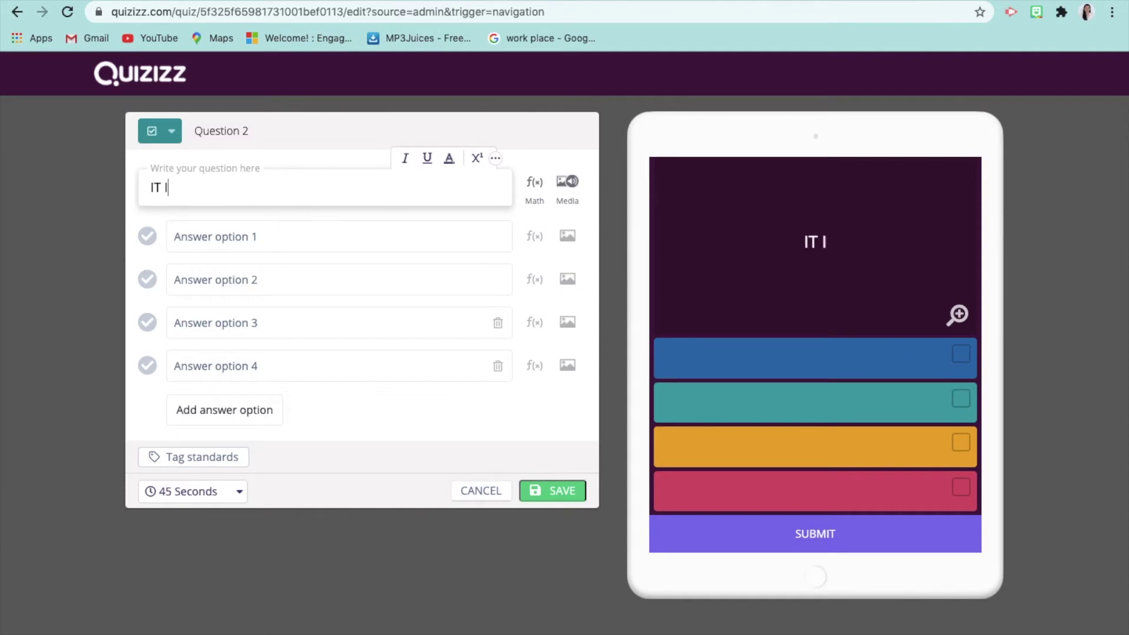
pyautogui.write('S THE S')
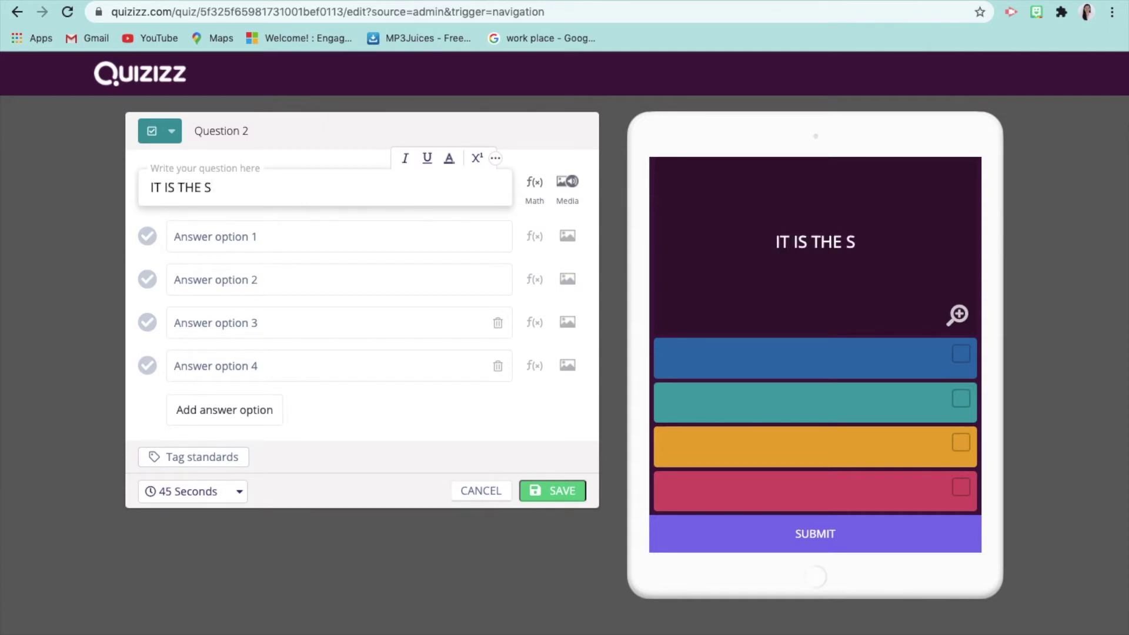
pyautogui.write('TUDY O')
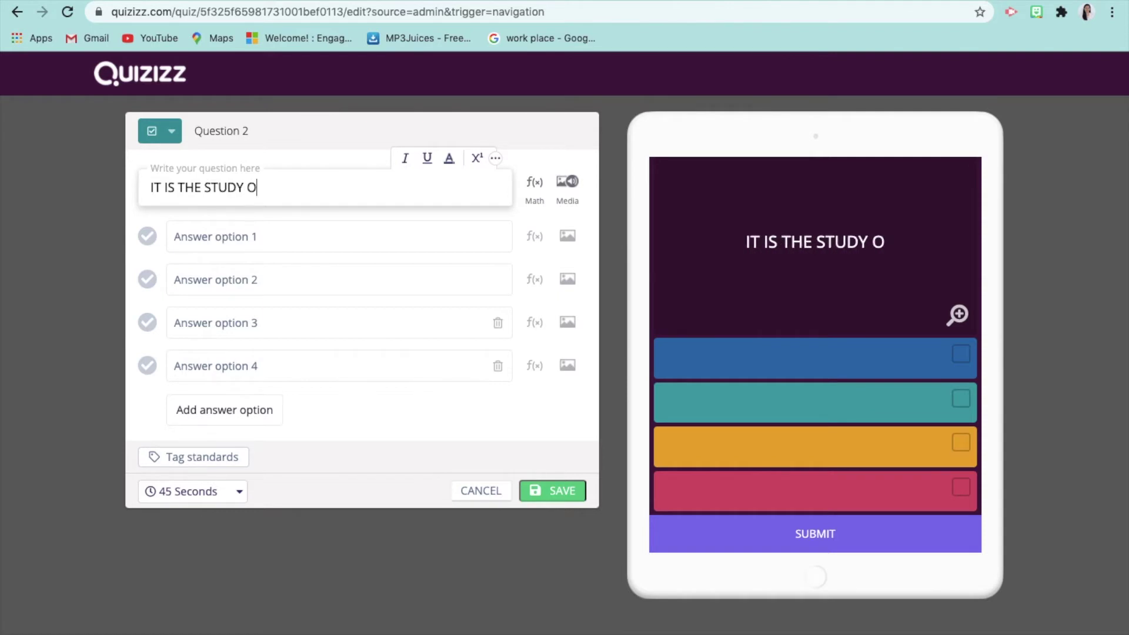
pyautogui.write('F')
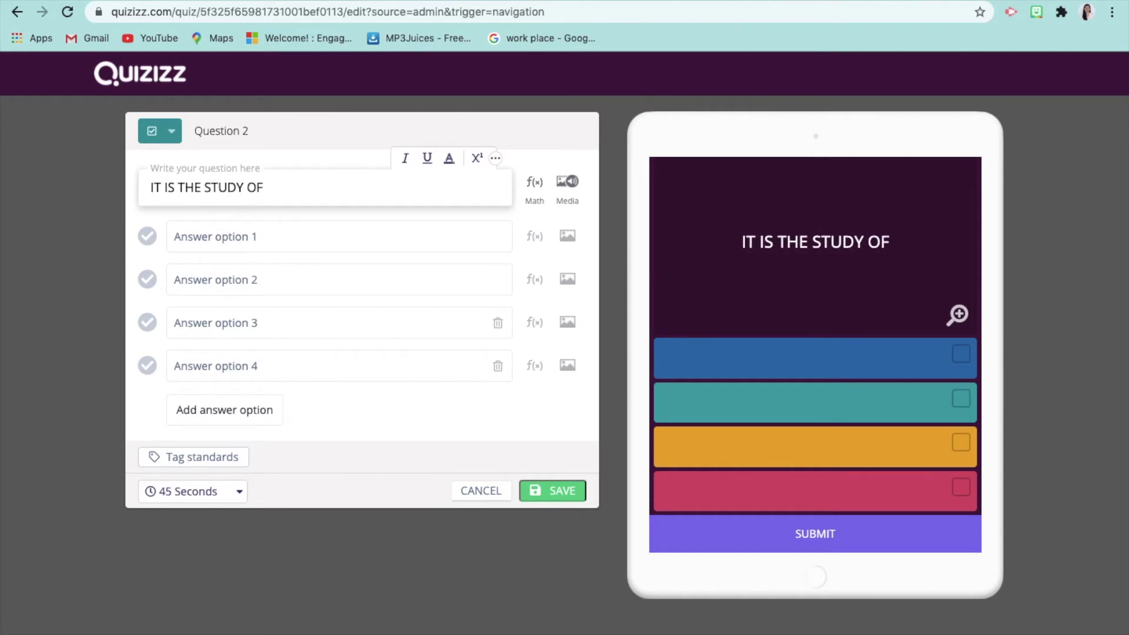
pyautogui.write(' PLANTS.')
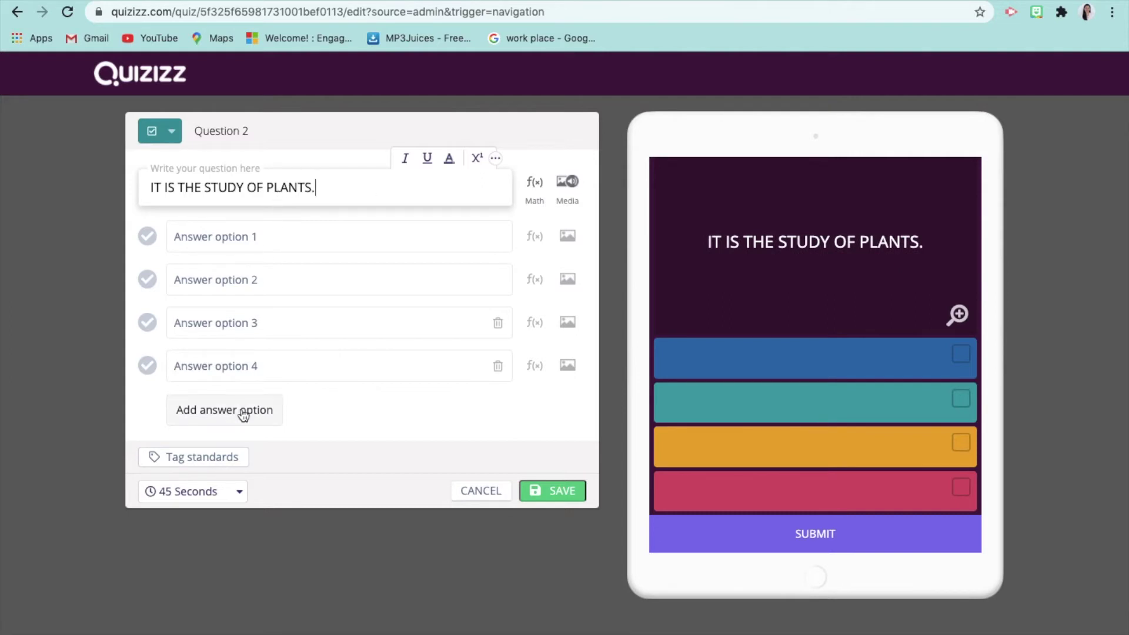
pyautogui.click(289, 239)
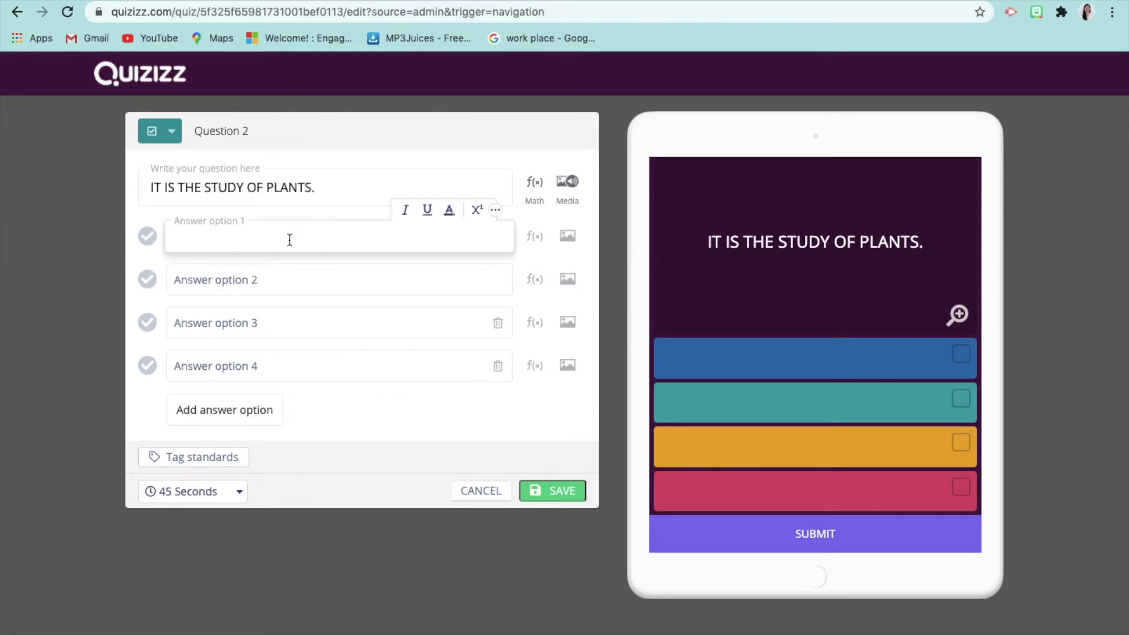
# Enter choices BIOLOGY, BOTANY, ZOOLOGY and PARASITOLOGY, marking BIOLOGY correct
pyautogui.write('B')
pyautogui.write('IO')
pyautogui.write('LOGY')
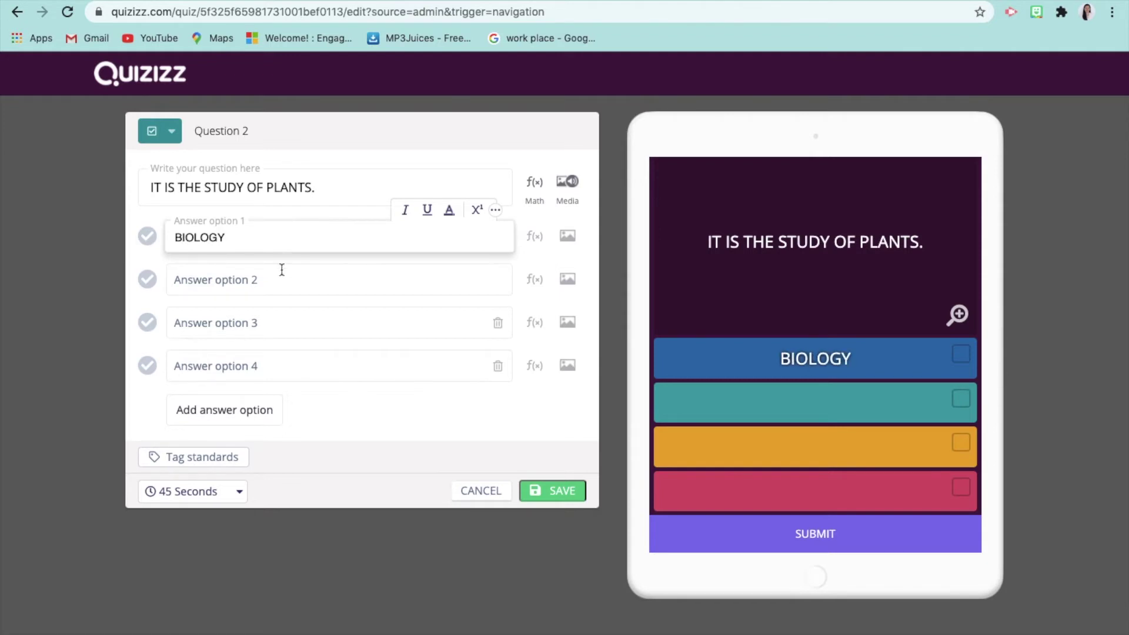
pyautogui.click(282, 273)
pyautogui.write('BOT')
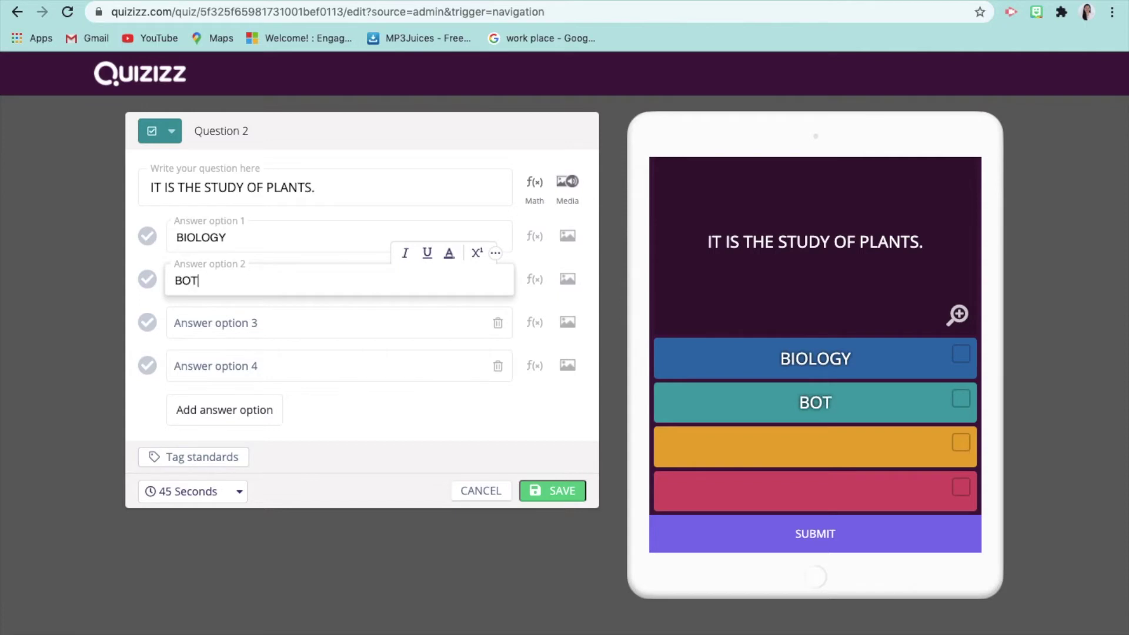
pyautogui.write('ANY')
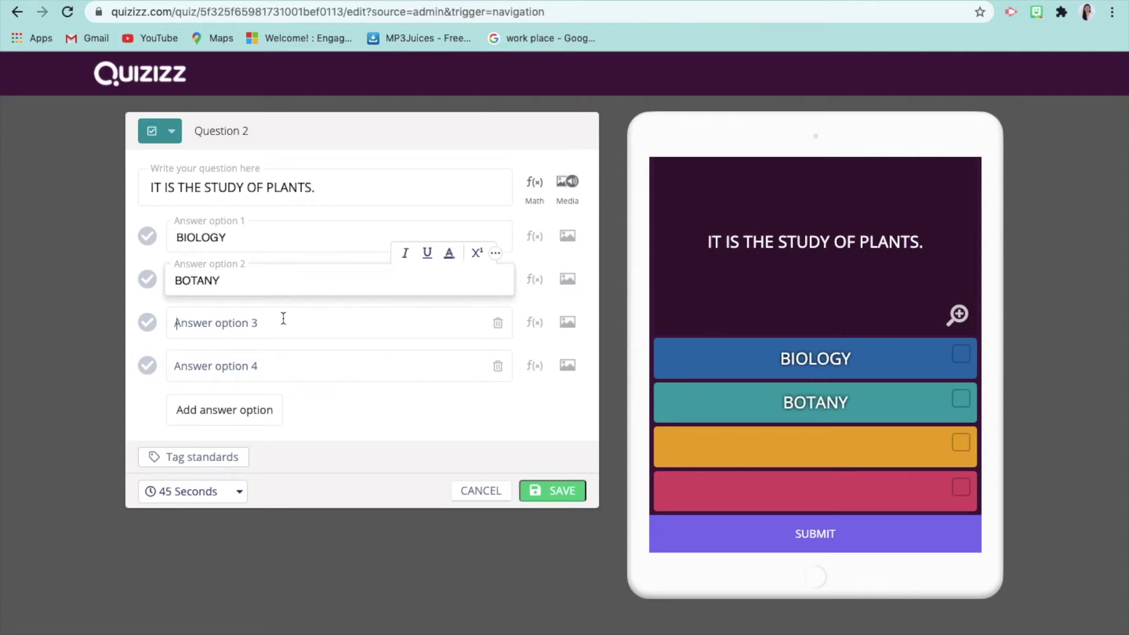
pyautogui.click(283, 318)
pyautogui.write('ZOOLOG')
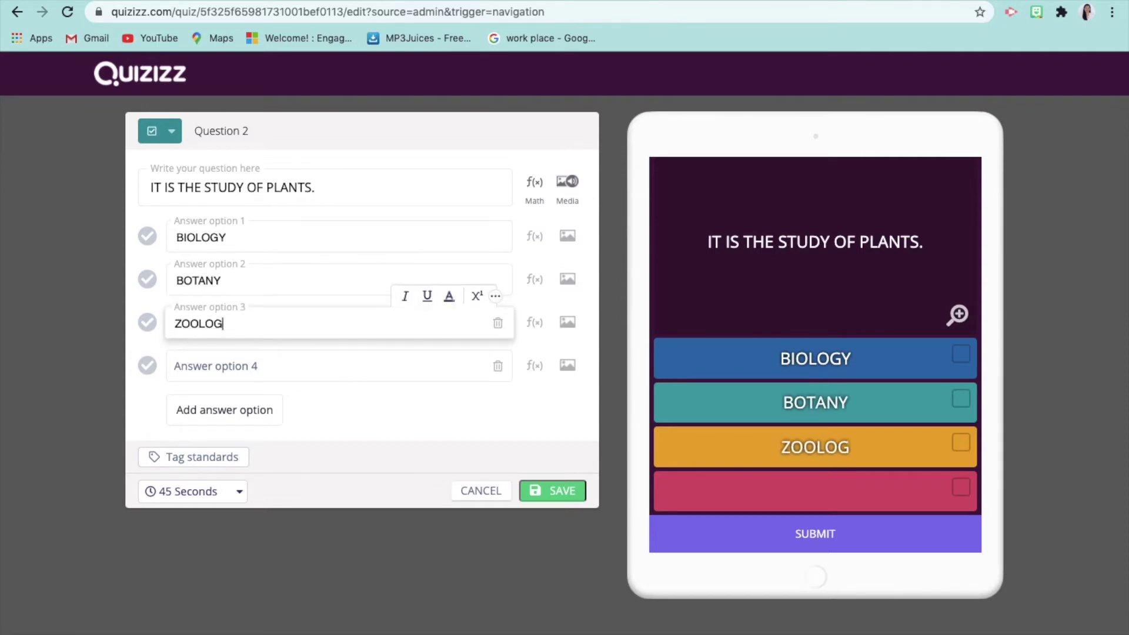
pyautogui.write('Y')
pyautogui.click(283, 366)
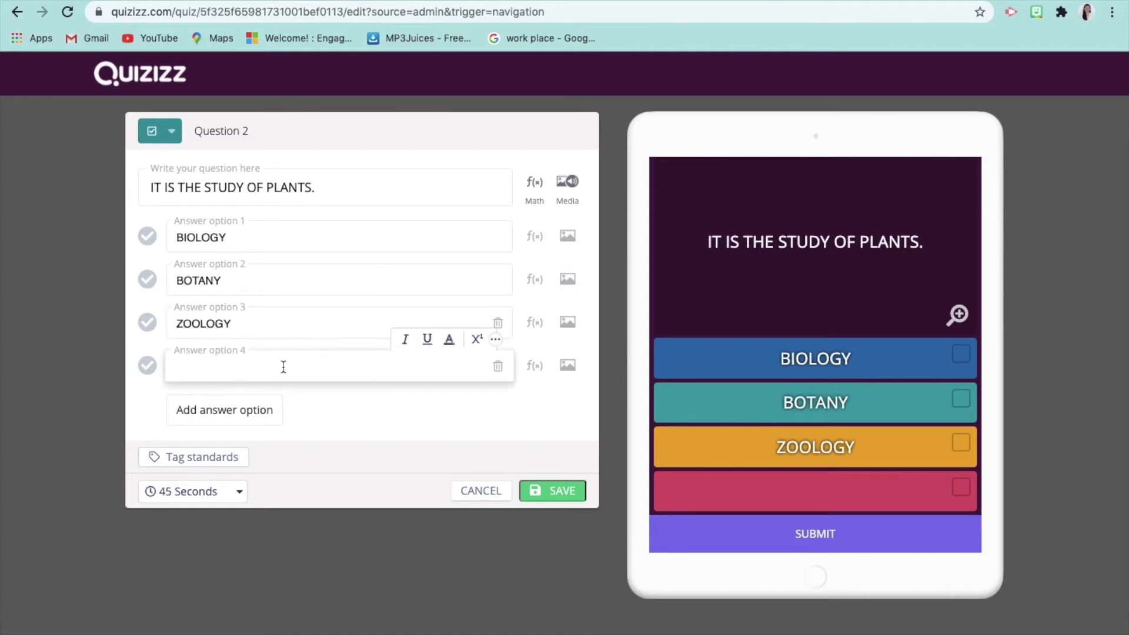
pyautogui.write('PARASI')
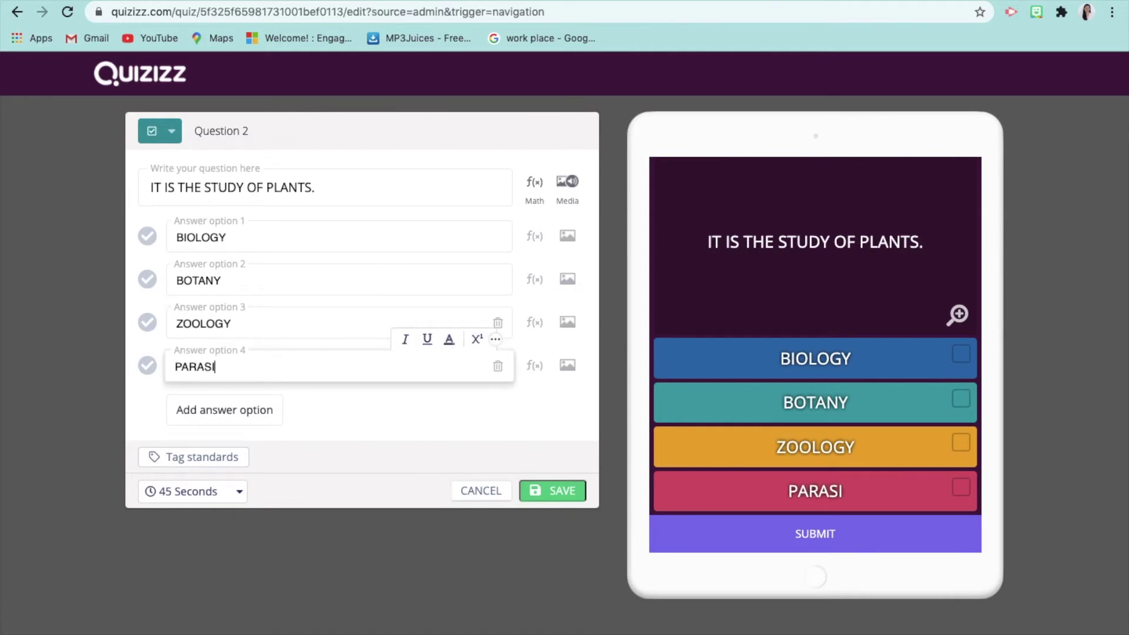
pyautogui.write('TOLOGY')
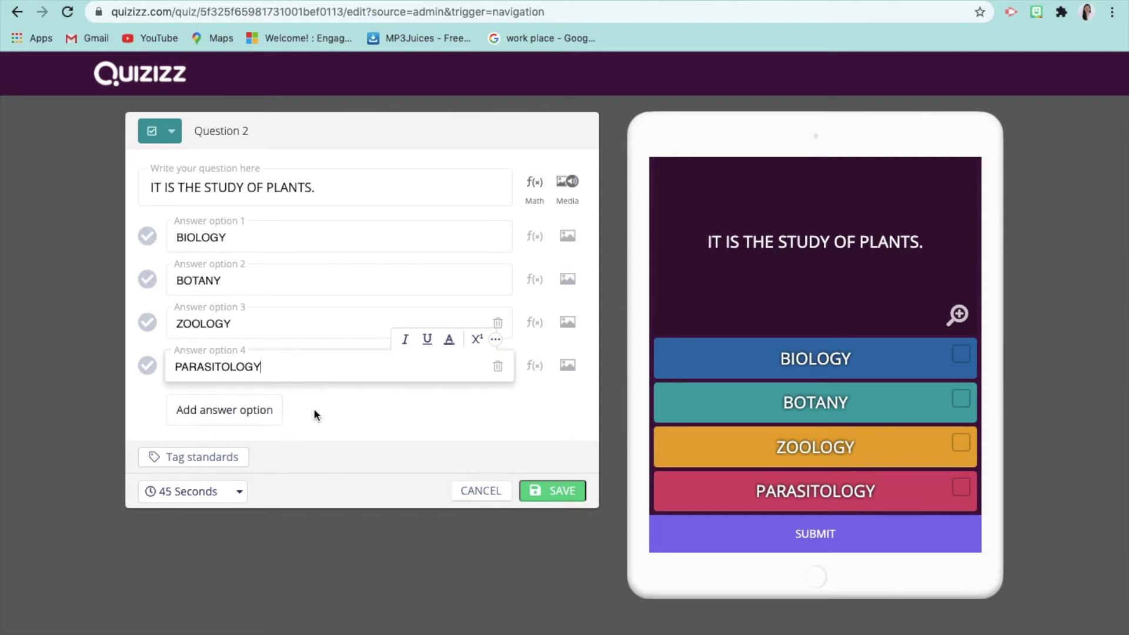
pyautogui.click(335, 417)
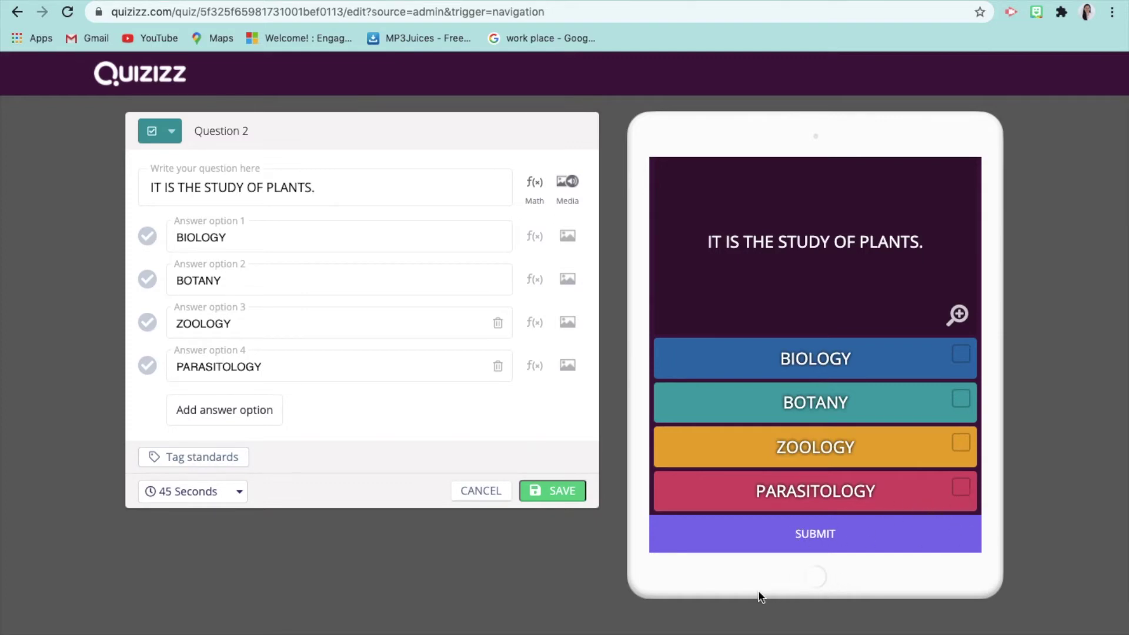
pyautogui.click(568, 491)
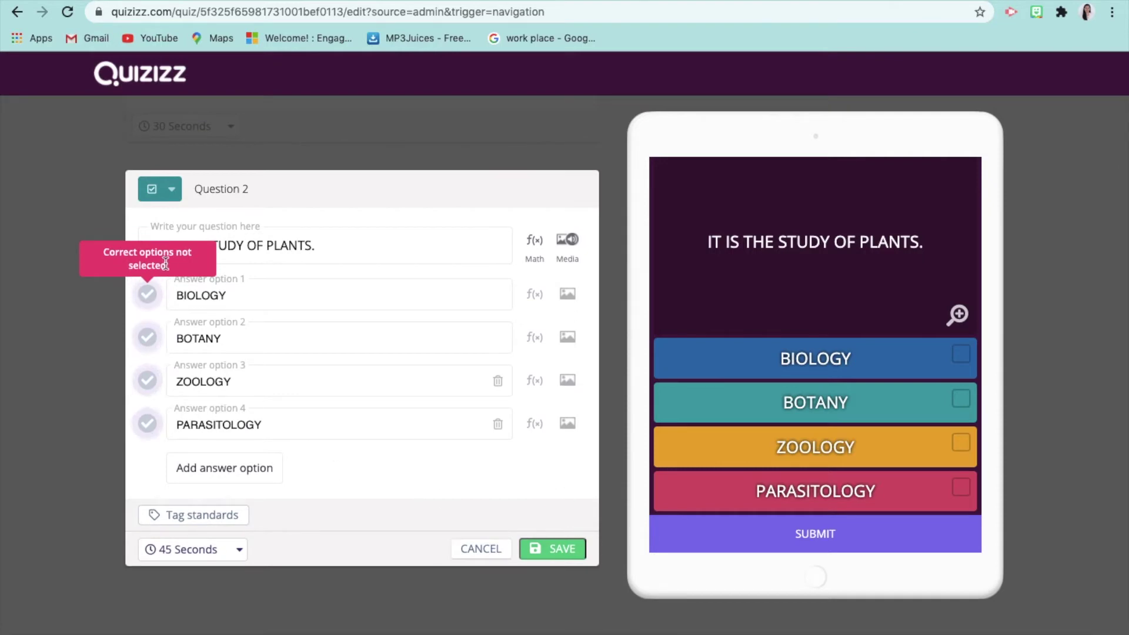
pyautogui.click(148, 296)
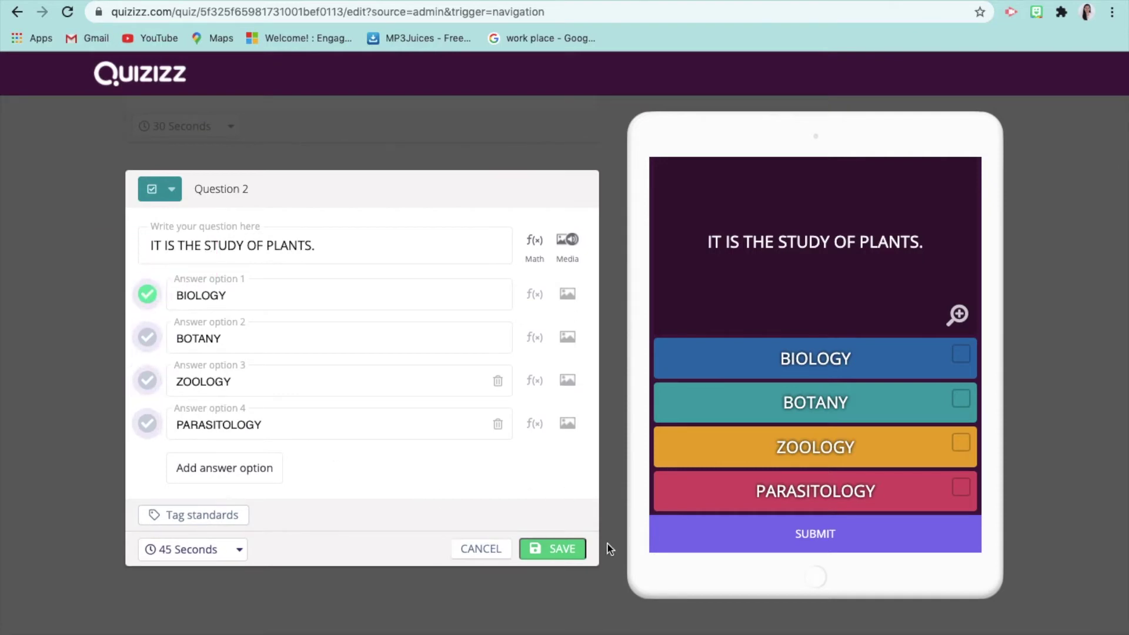
# Save Question 2 and write fill-in-the-blank Question 3 '________ STUDY OF ANIMALS.'
pyautogui.click(548, 557)
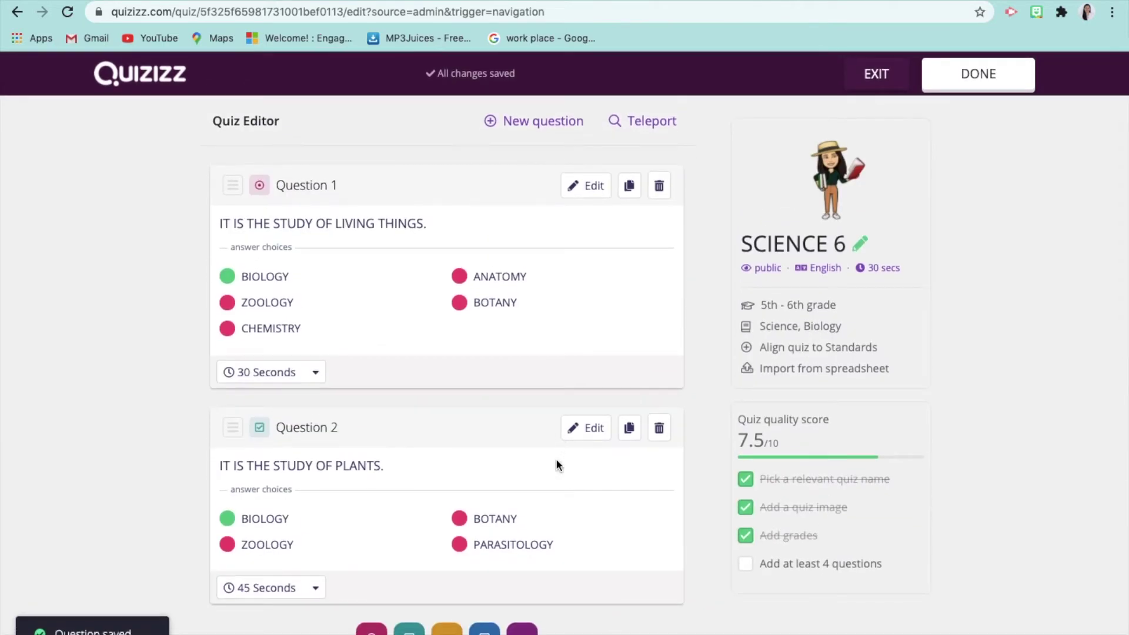
pyautogui.scroll(-2, 557, 464)
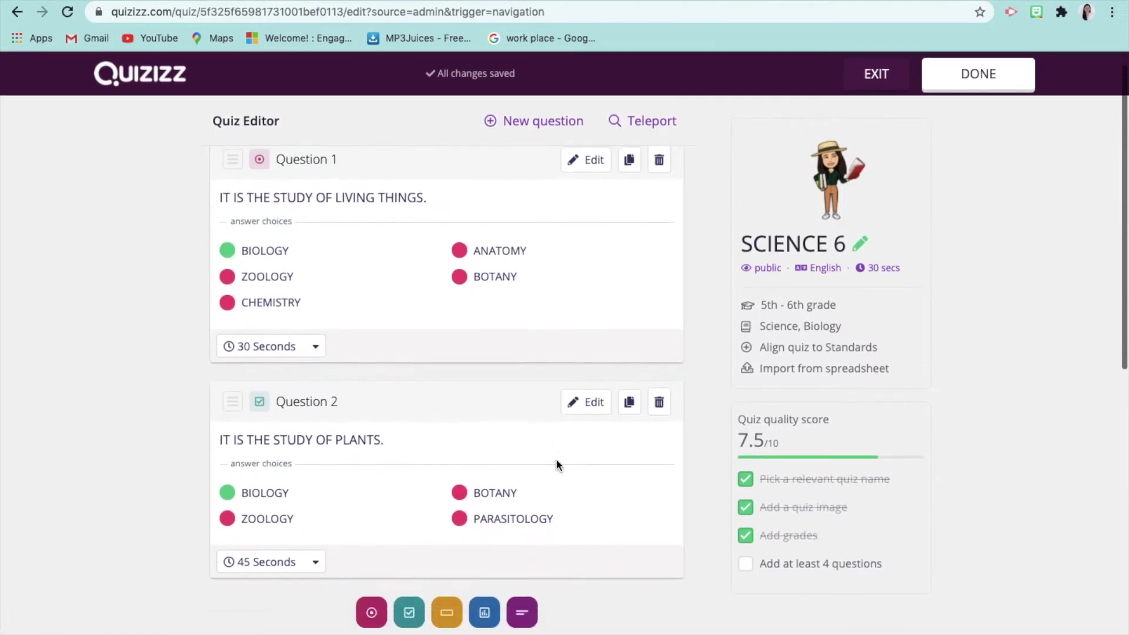
pyautogui.click(447, 536)
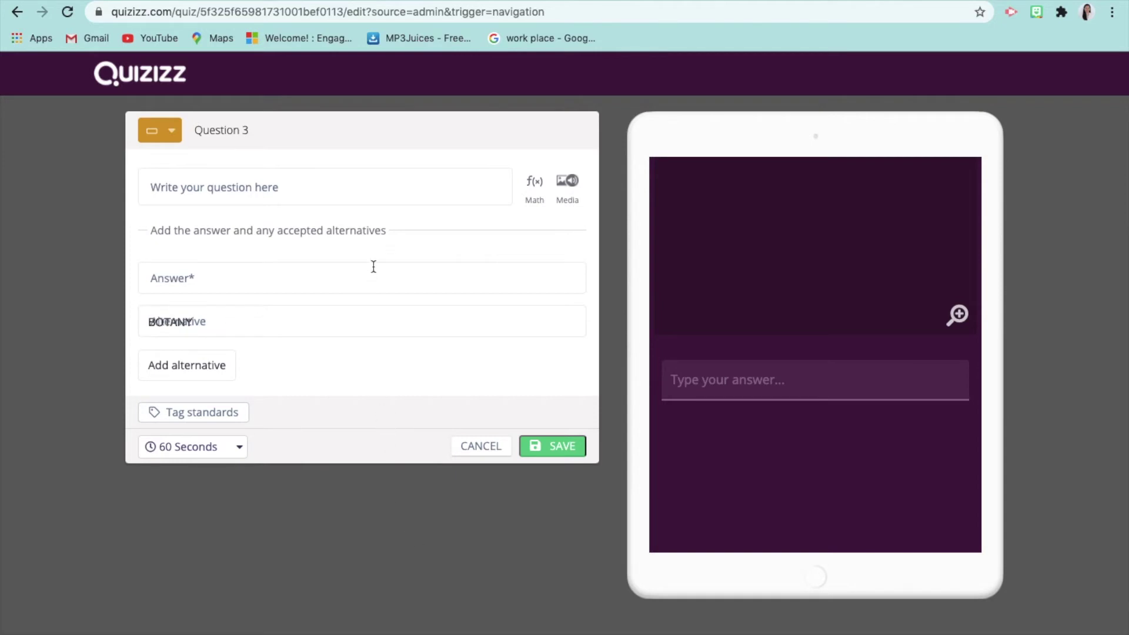
pyautogui.click(375, 195)
pyautogui.write('__')
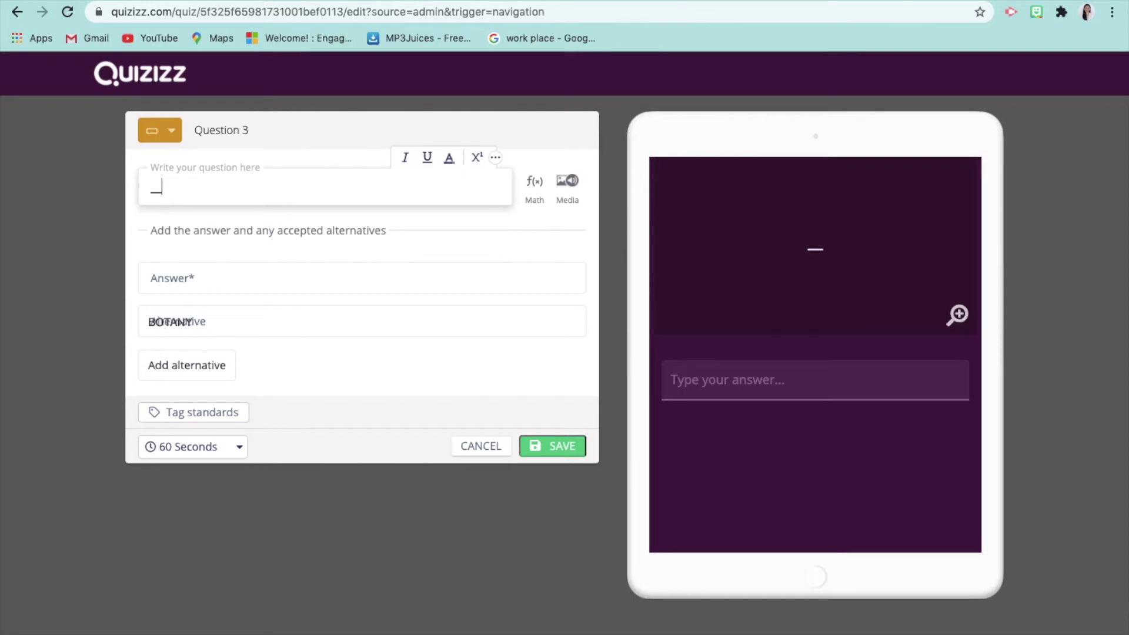
pyautogui.write('__________')
pyautogui.write('____ STUDY')
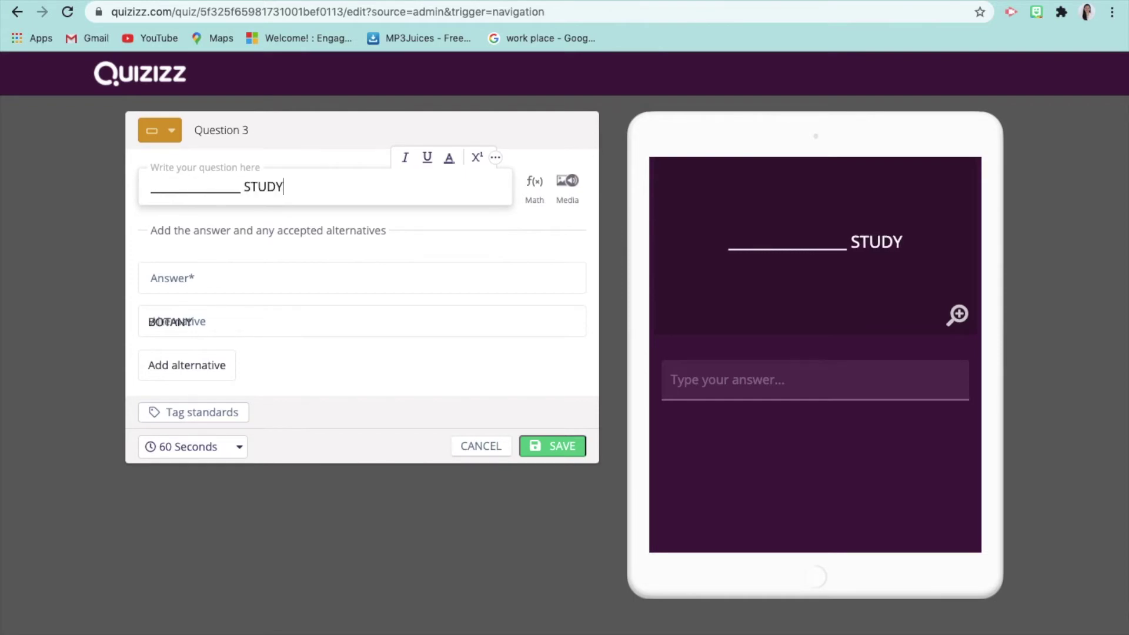
pyautogui.write(' OF')
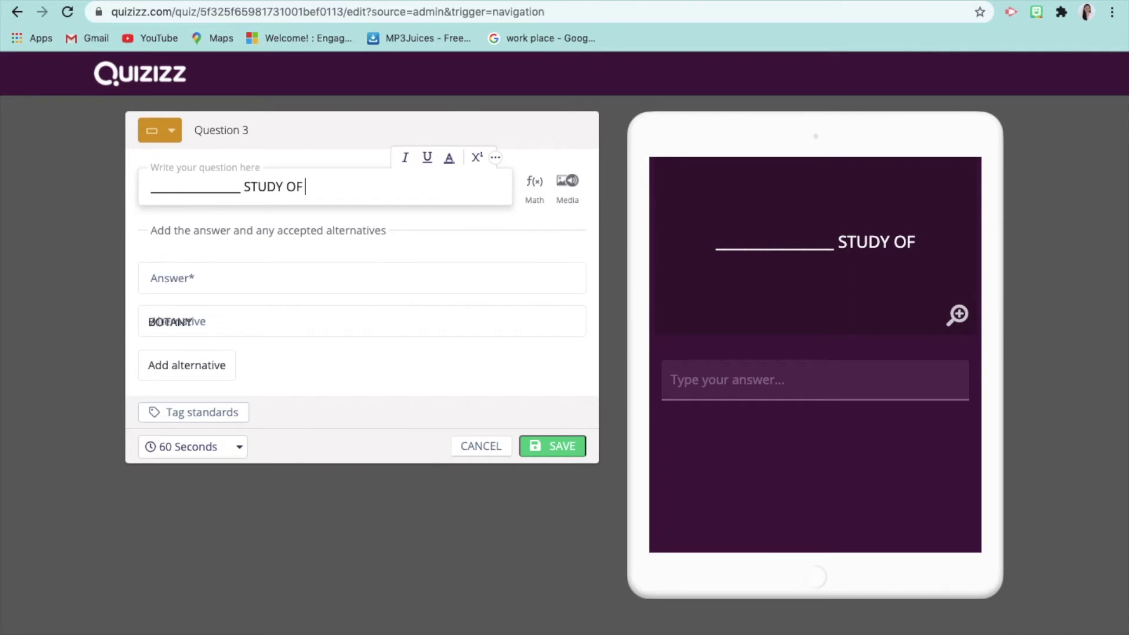
pyautogui.write('C')
pyautogui.press('BackSpace')
pyautogui.write('ANIMALS')
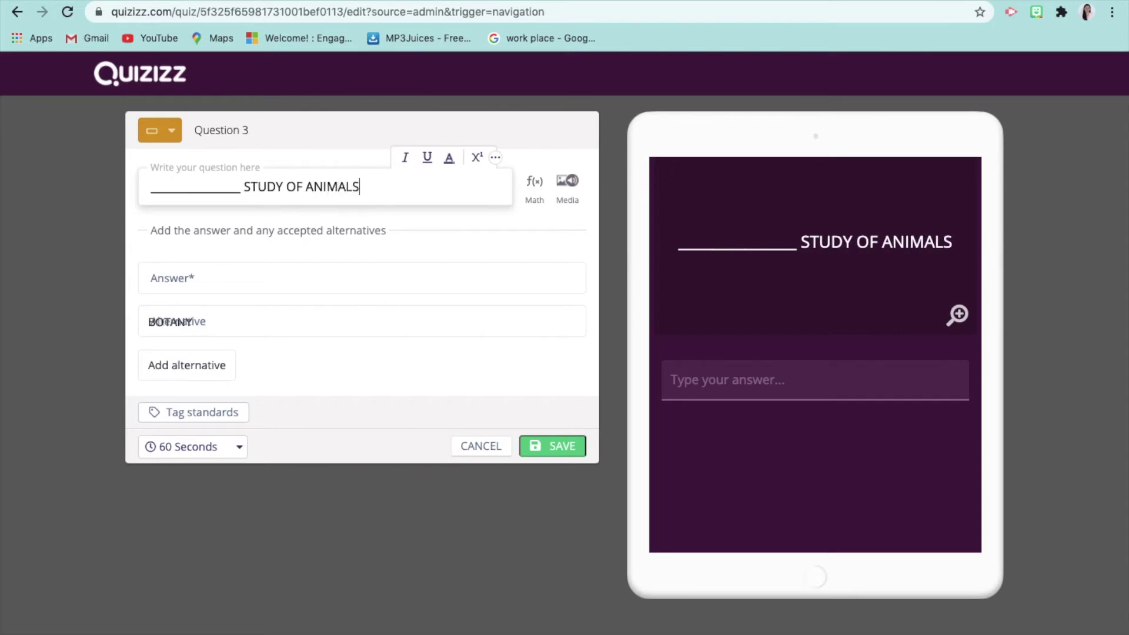
pyautogui.write('.')
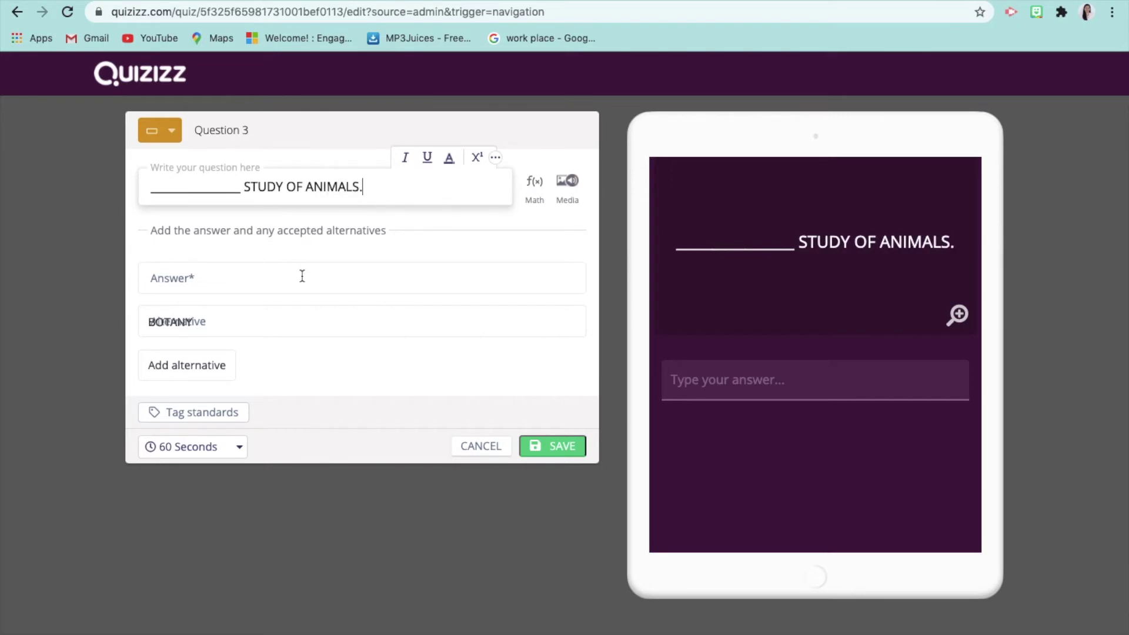
# Give Question 3 the answer ZOOLOGY and save it
pyautogui.click(302, 276)
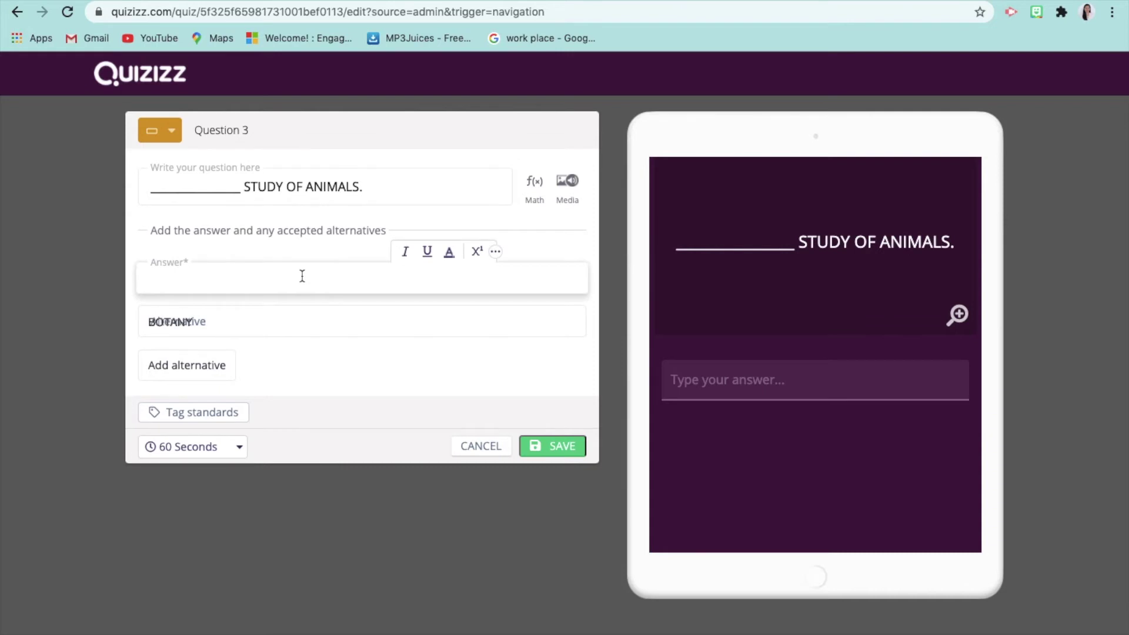
pyautogui.write('ZO')
pyautogui.write('OLOGY')
pyautogui.click(315, 324)
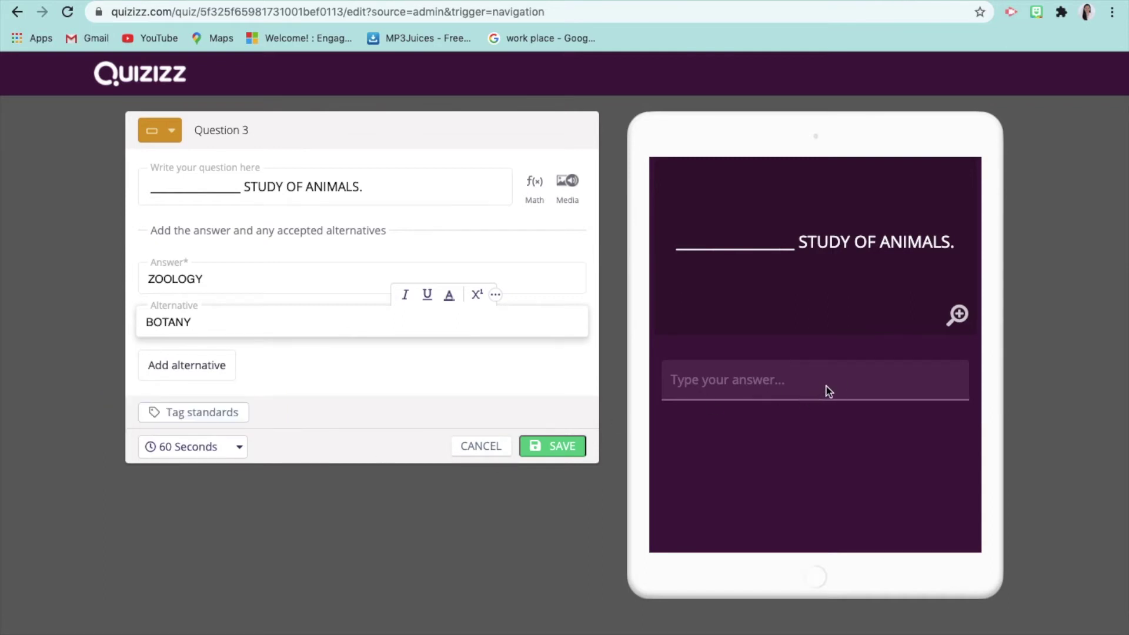
pyautogui.click(574, 450)
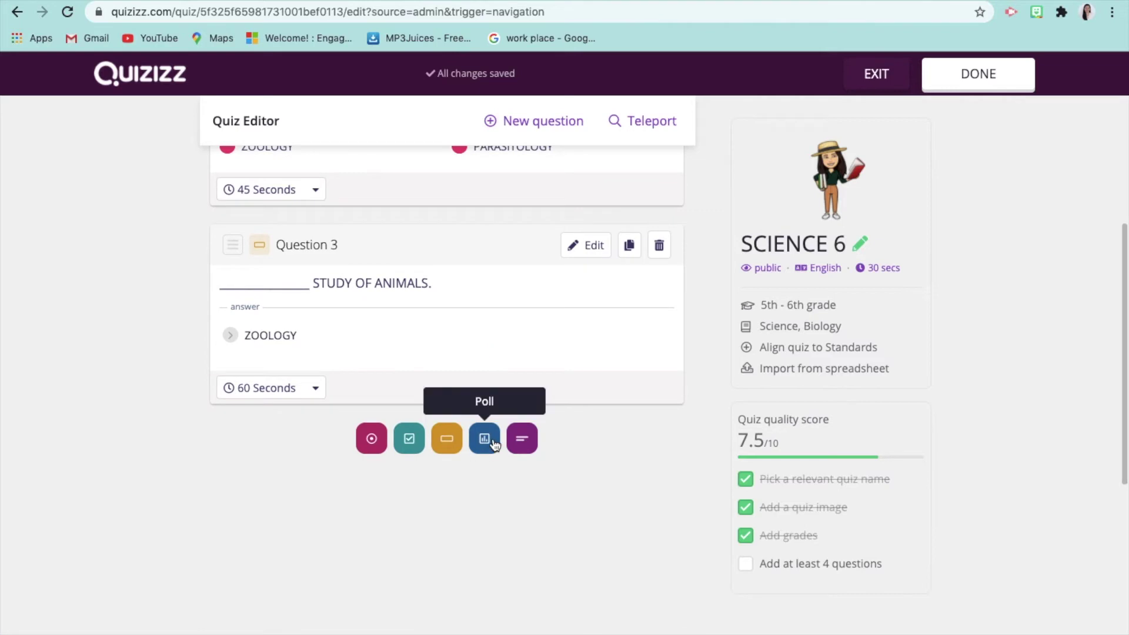
# Add a poll question 'EASY TO ACCESS' with first choice MESSENGER
pyautogui.click(485, 439)
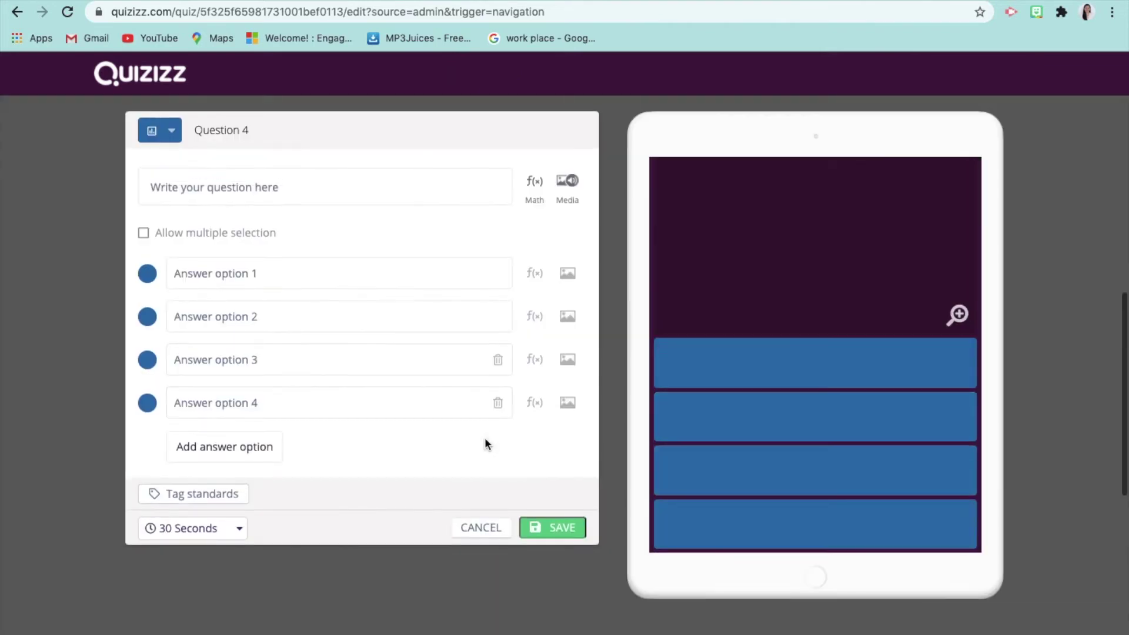
pyautogui.click(414, 189)
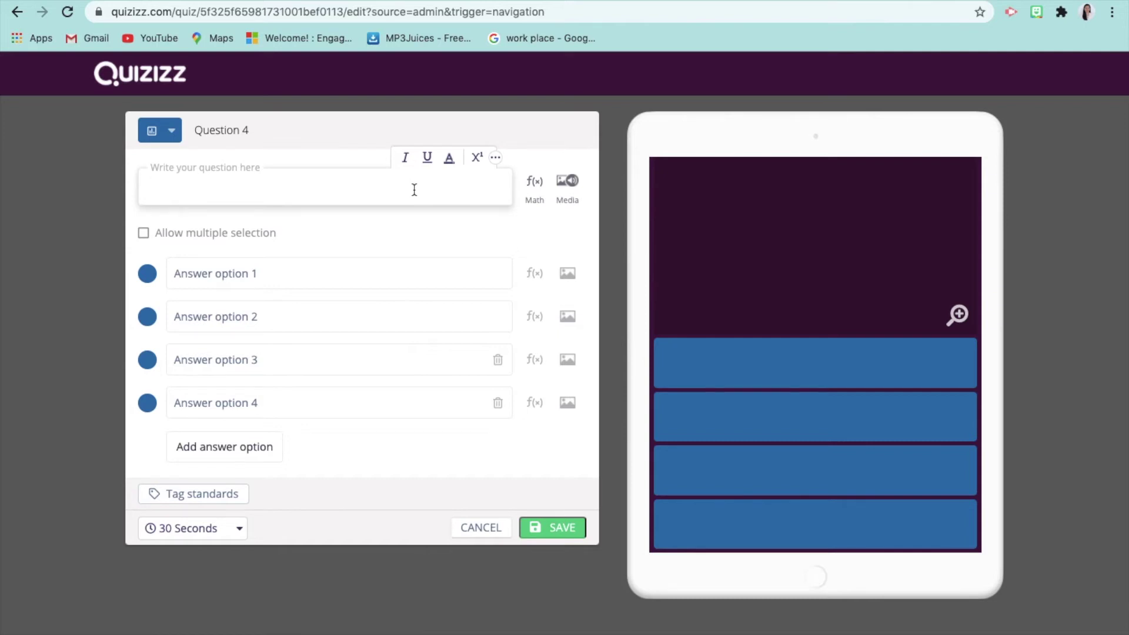
pyautogui.write('E')
pyautogui.write('ASY ')
pyautogui.write('TO ACCE')
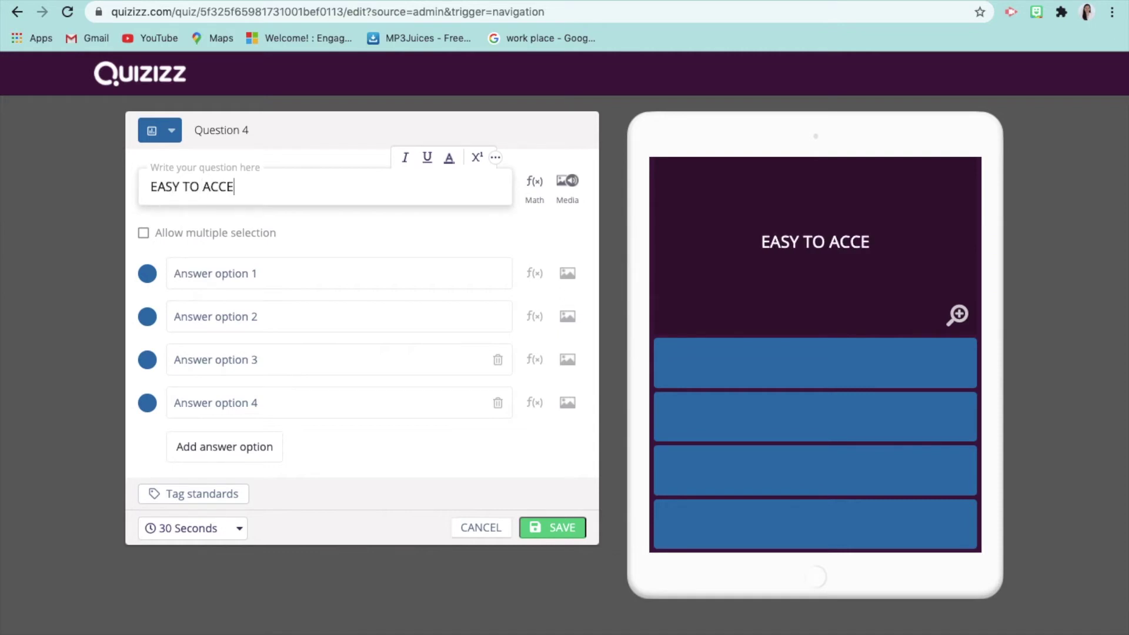
pyautogui.write('SS')
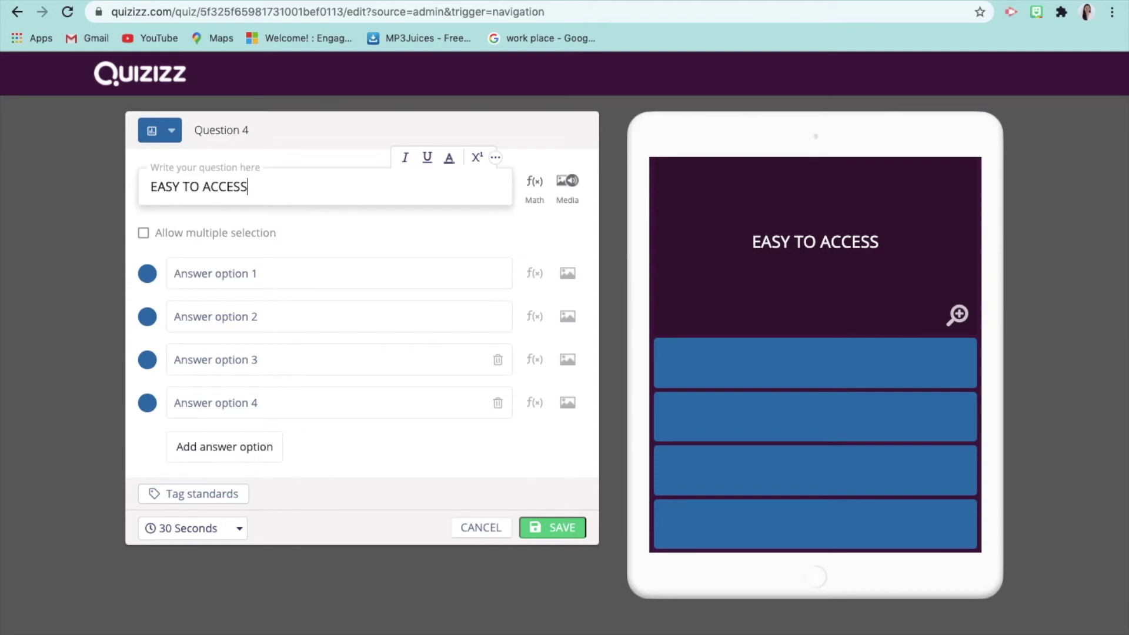
pyautogui.click(364, 273)
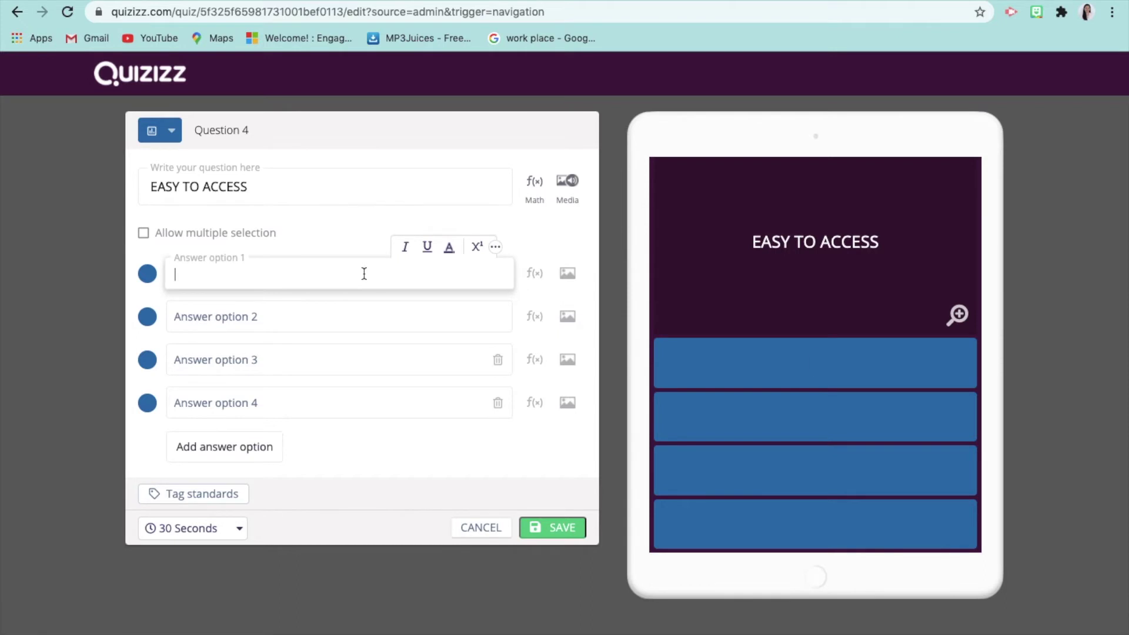
pyautogui.write('F')
pyautogui.press('BackSpace')
pyautogui.write('MES')
pyautogui.write('SEN')
pyautogui.press('BackSpace')
pyautogui.write('EN')
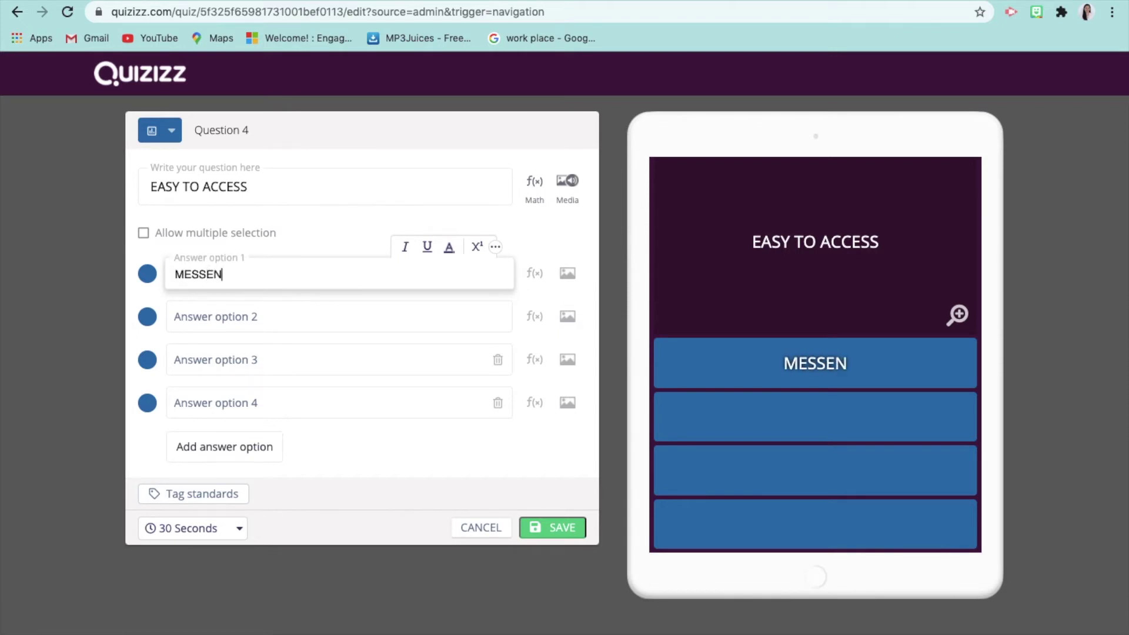
pyautogui.write('GER')
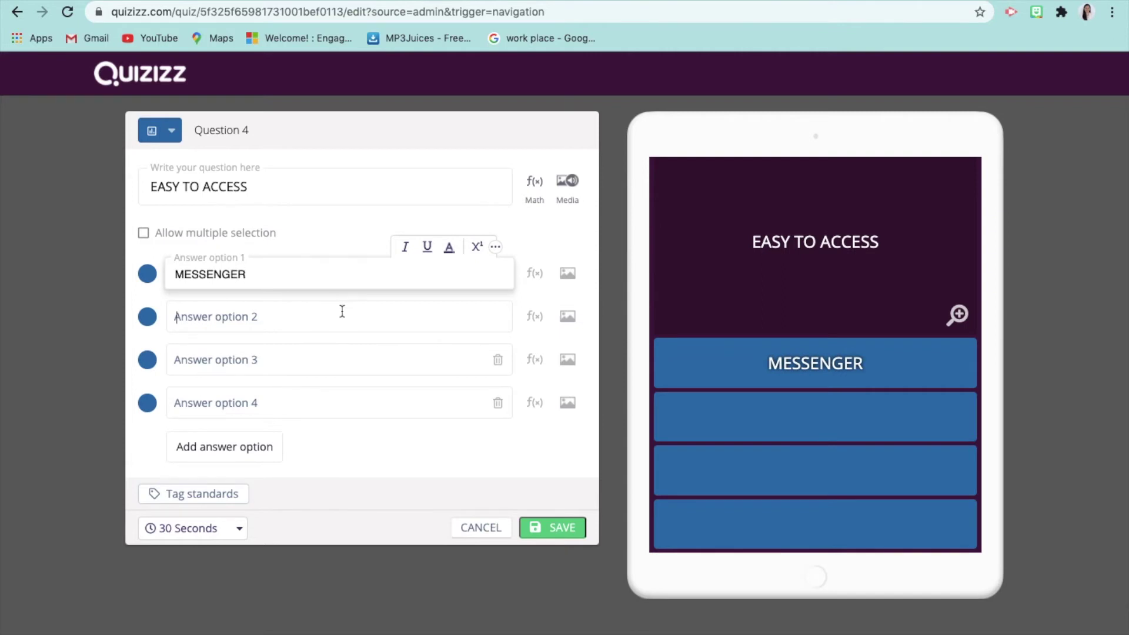
# Add poll choices VIBER, WHATSAPP and HANG OUT, and save the question
pyautogui.click(342, 311)
pyautogui.write('VIVE')
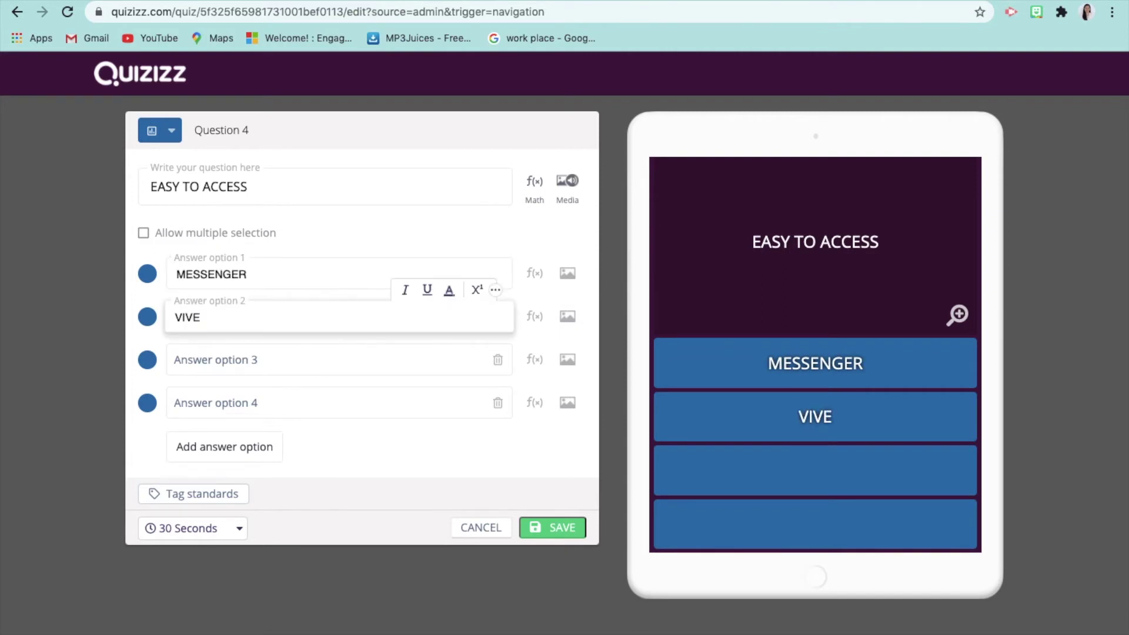
pyautogui.press('BackSpace')
pyautogui.press('BackSpace')
pyautogui.write('BER')
pyautogui.click(323, 361)
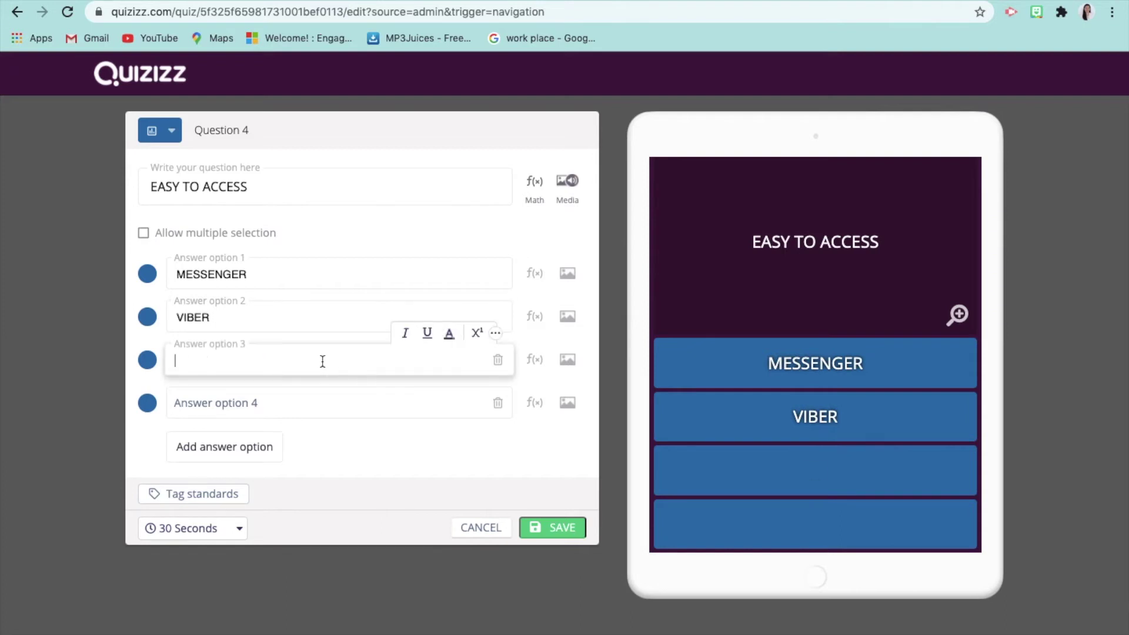
pyautogui.write('WHAT')
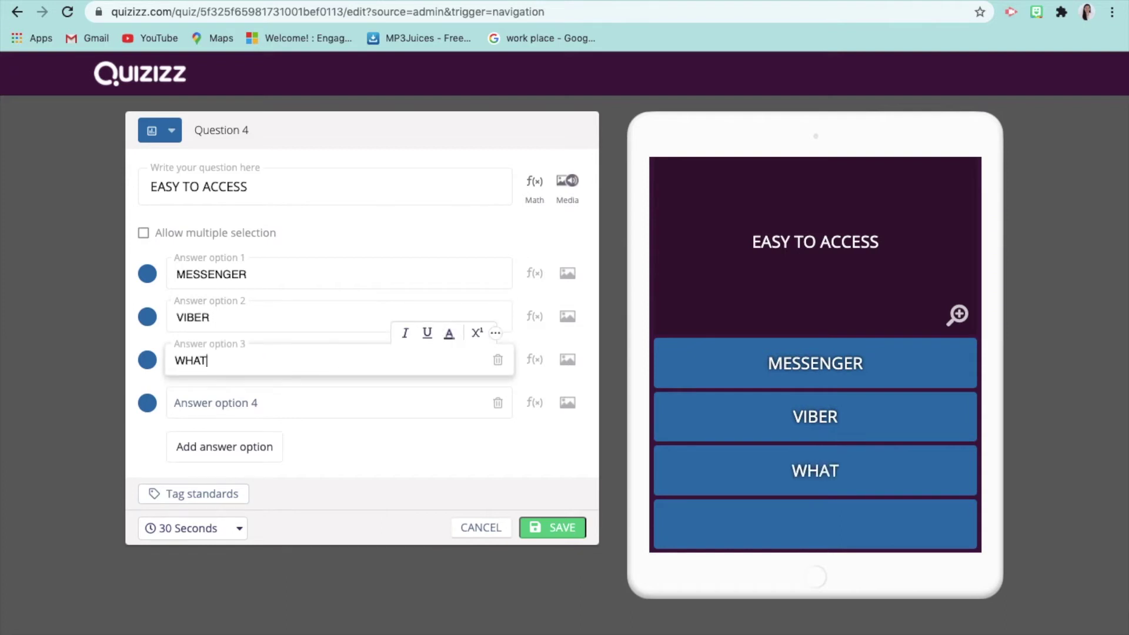
pyautogui.write('SAPP')
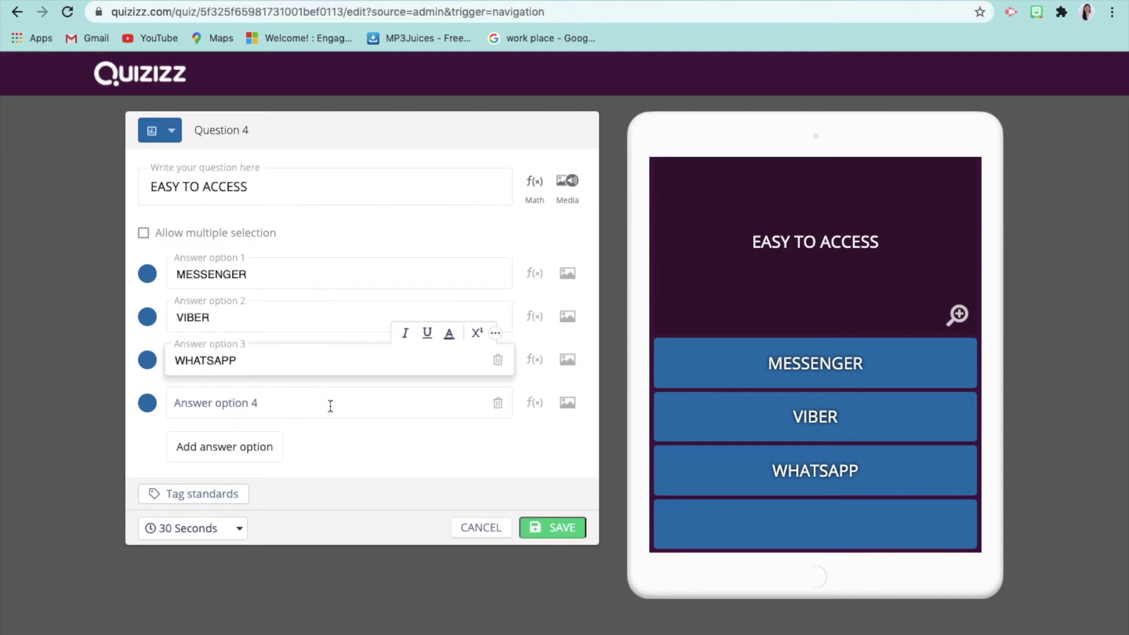
pyautogui.click(331, 400)
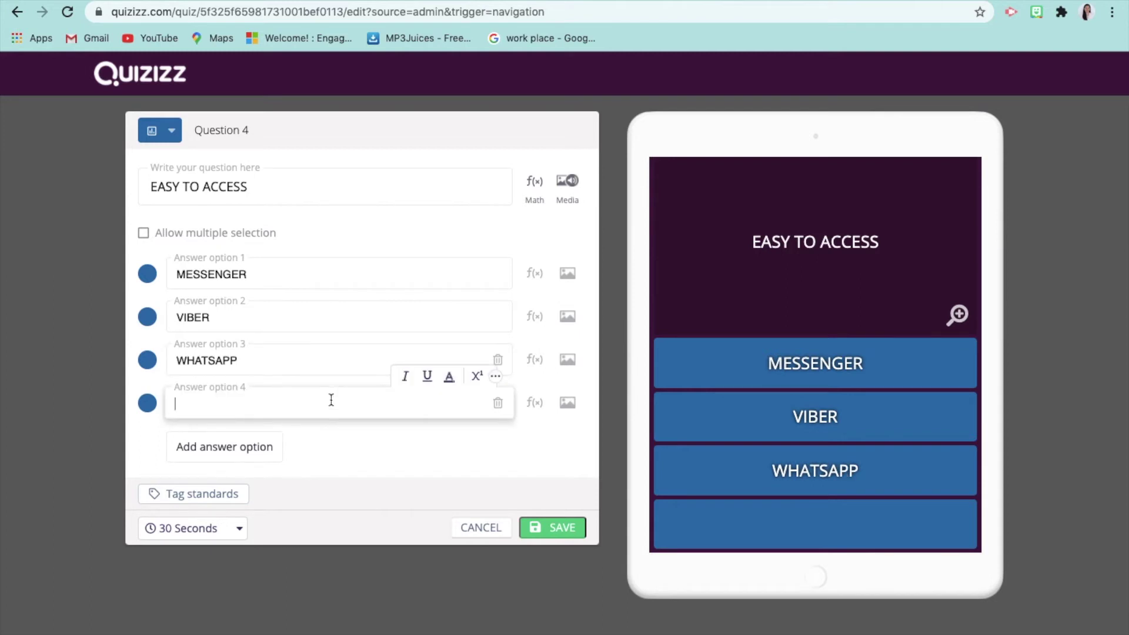
pyautogui.write('HA')
pyautogui.write('NG OUT')
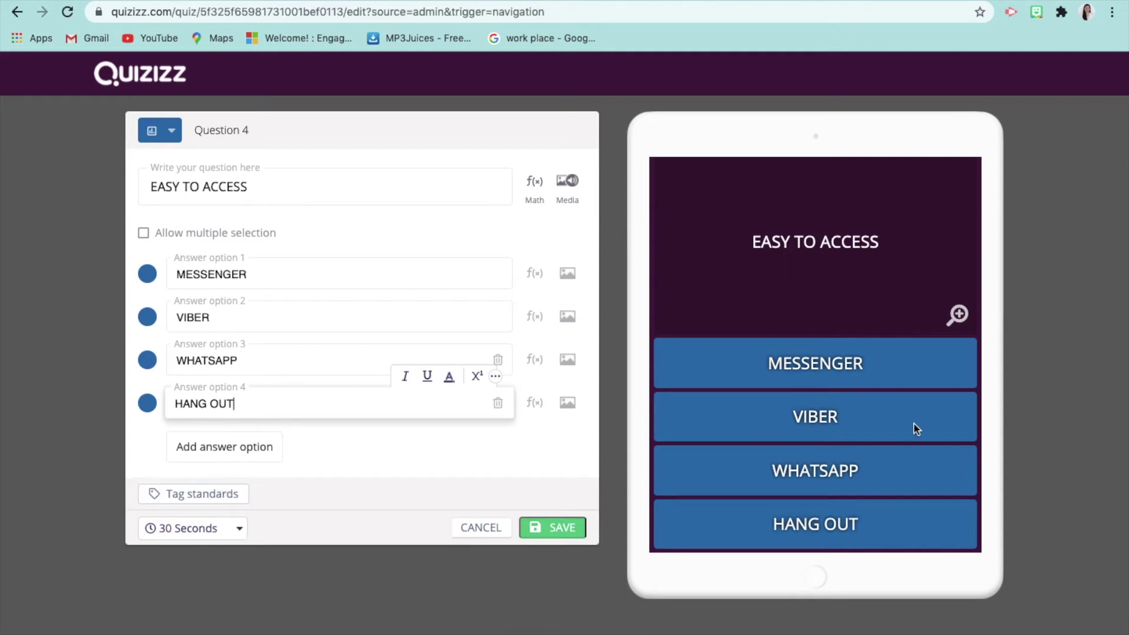
pyautogui.click(563, 528)
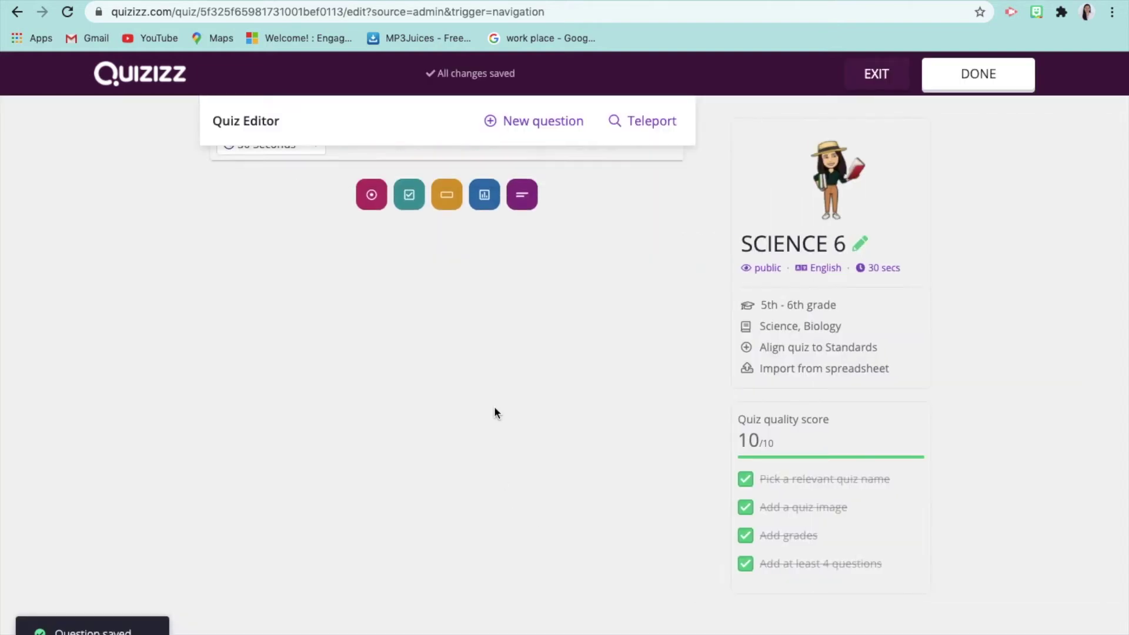
# Add open-ended Question 5 reading 'WHY STUDY LIFE?' and save it
pyautogui.click(527, 377)
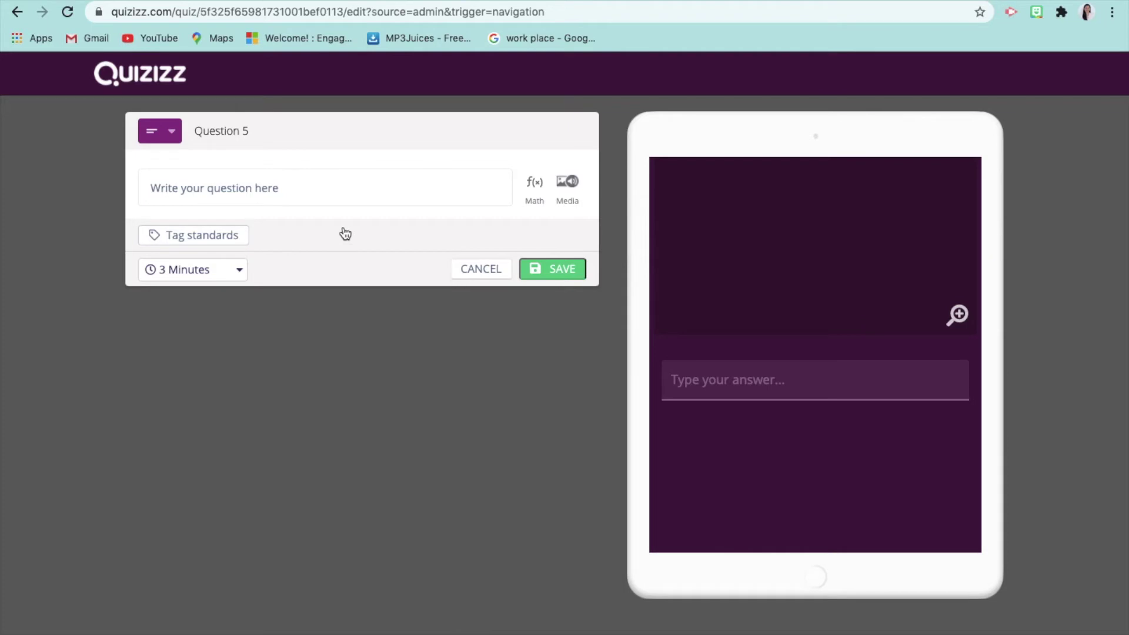
pyautogui.click(355, 188)
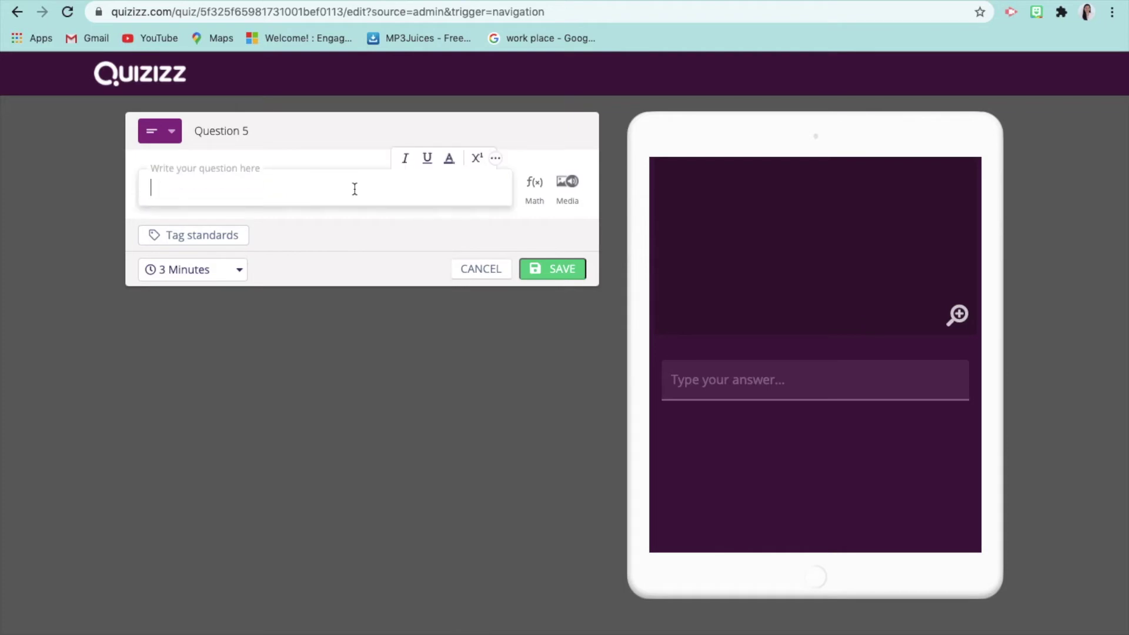
pyautogui.write('WHY S')
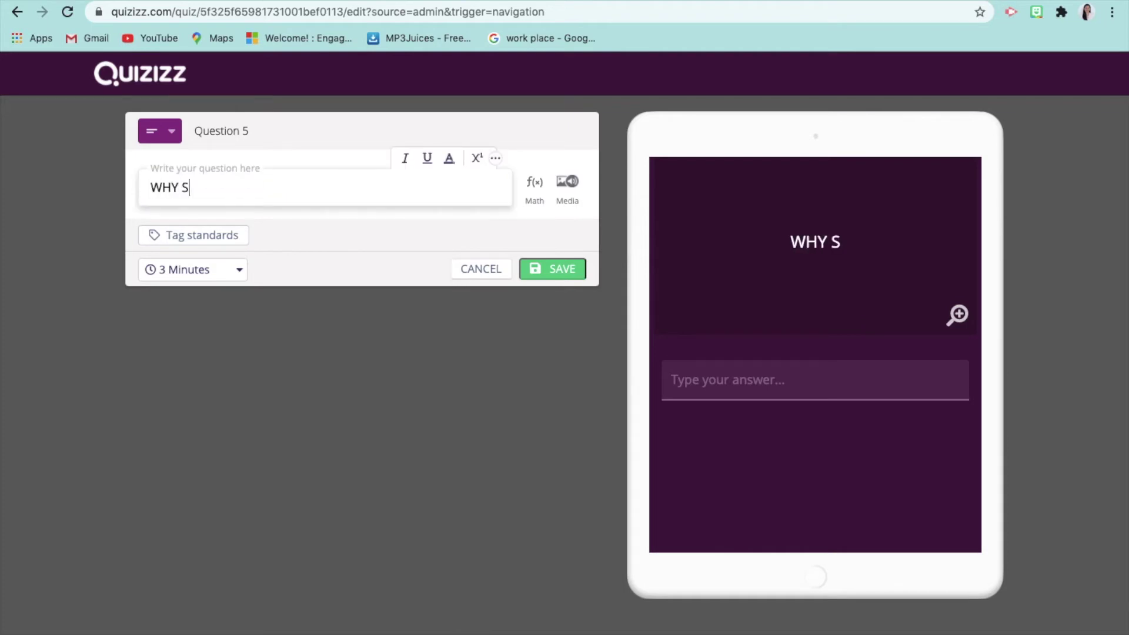
pyautogui.write('TUDY LI')
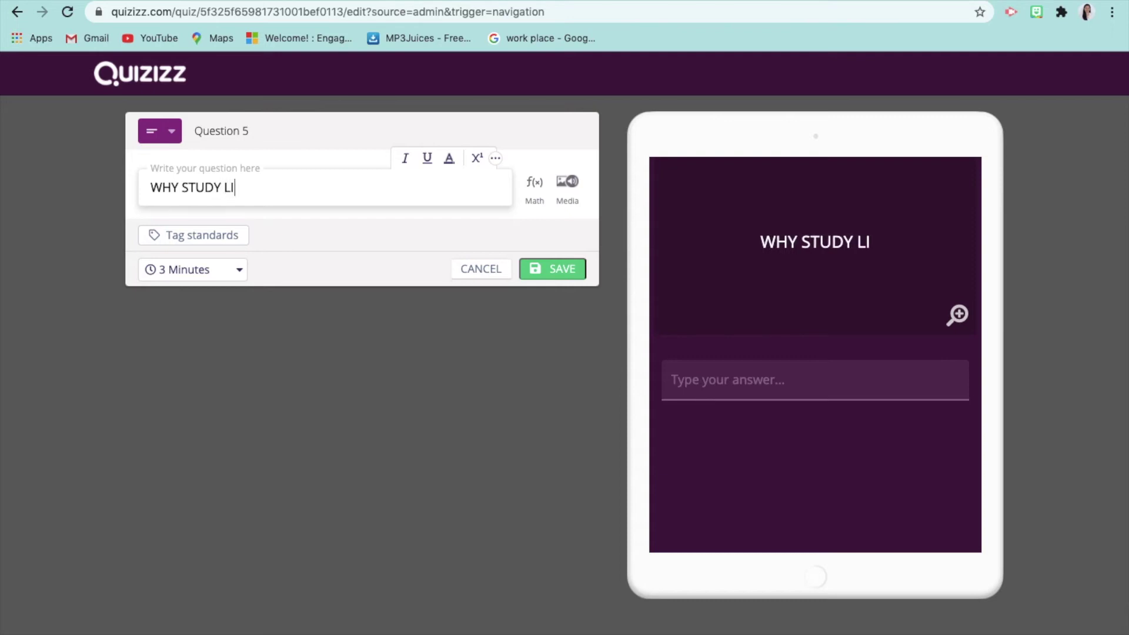
pyautogui.write('FE')
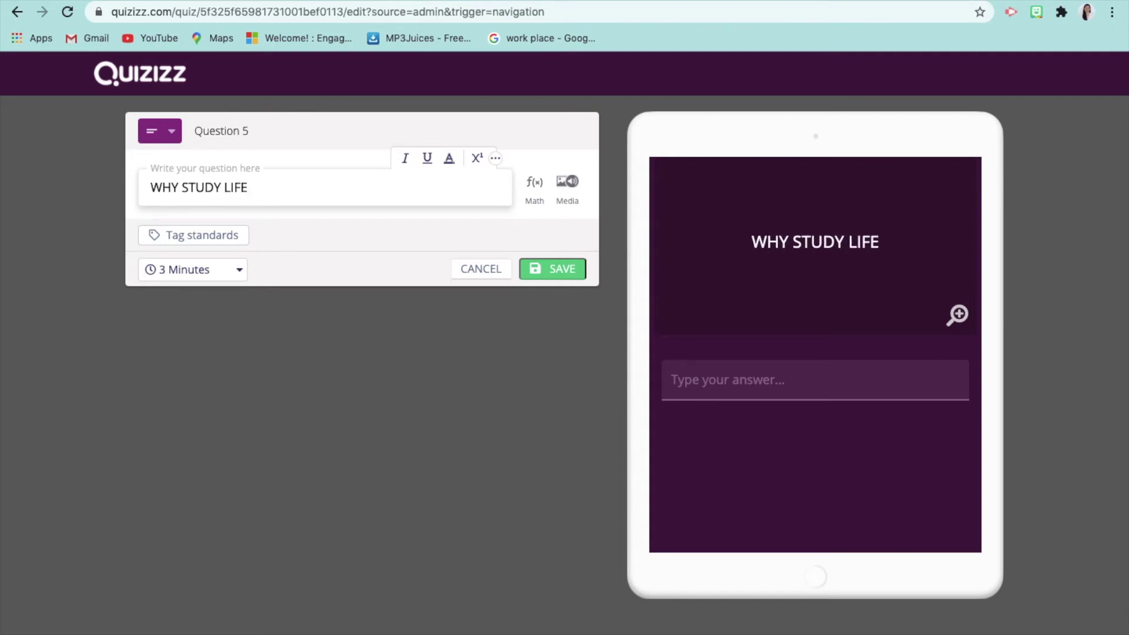
pyautogui.write('?')
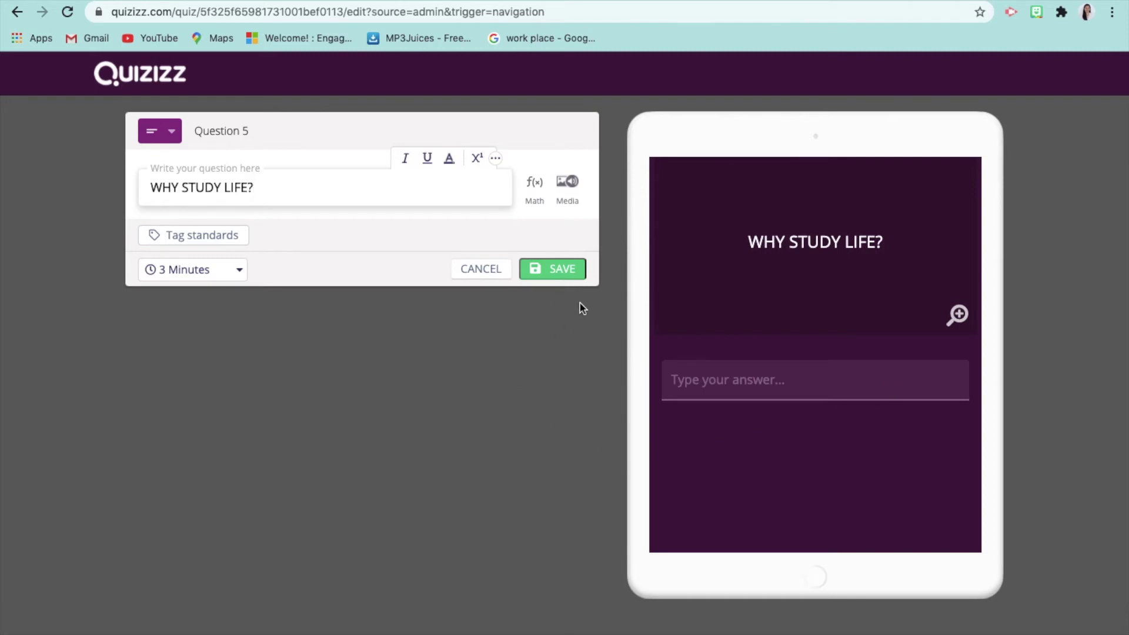
pyautogui.click(568, 277)
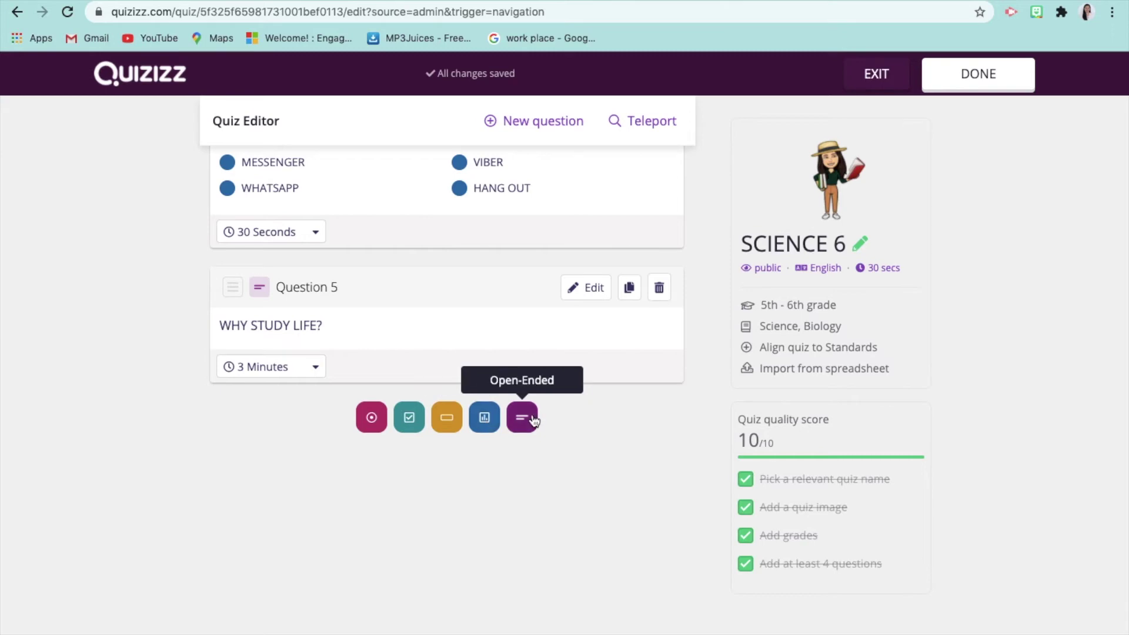
# Review Questions 1–5 of SCIENCE 6 in the editor, then finish editing the quiz
pyautogui.scroll(2, 559, 408)
pyautogui.scroll(2, 583, 411)
pyautogui.scroll(10, 580, 421)
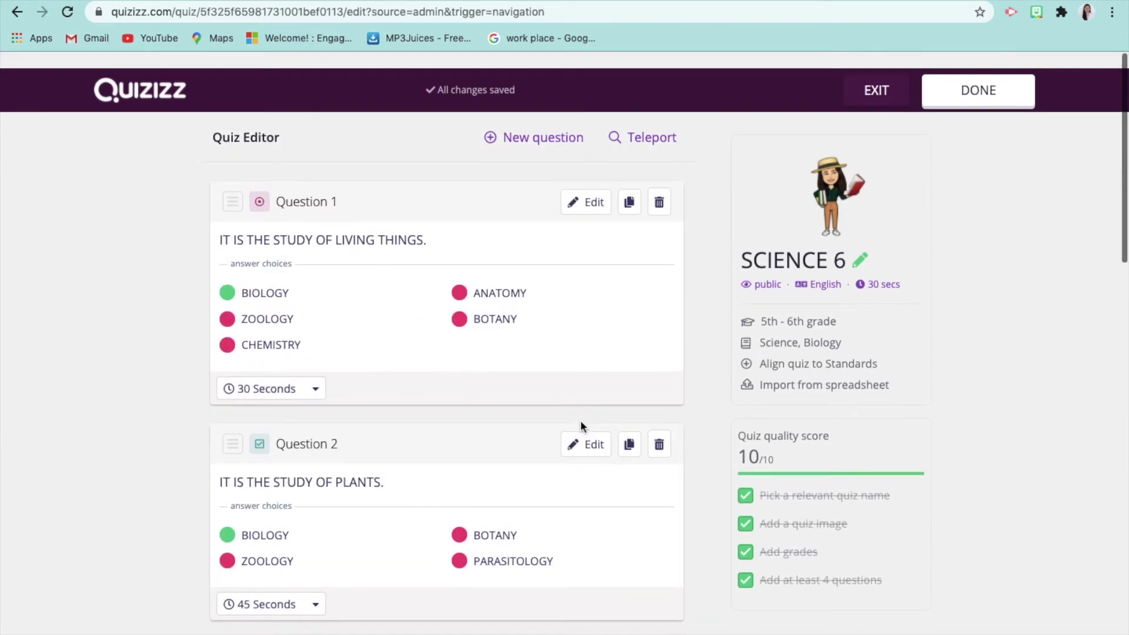
pyautogui.scroll(-3, 581, 423)
pyautogui.scroll(-6, 581, 423)
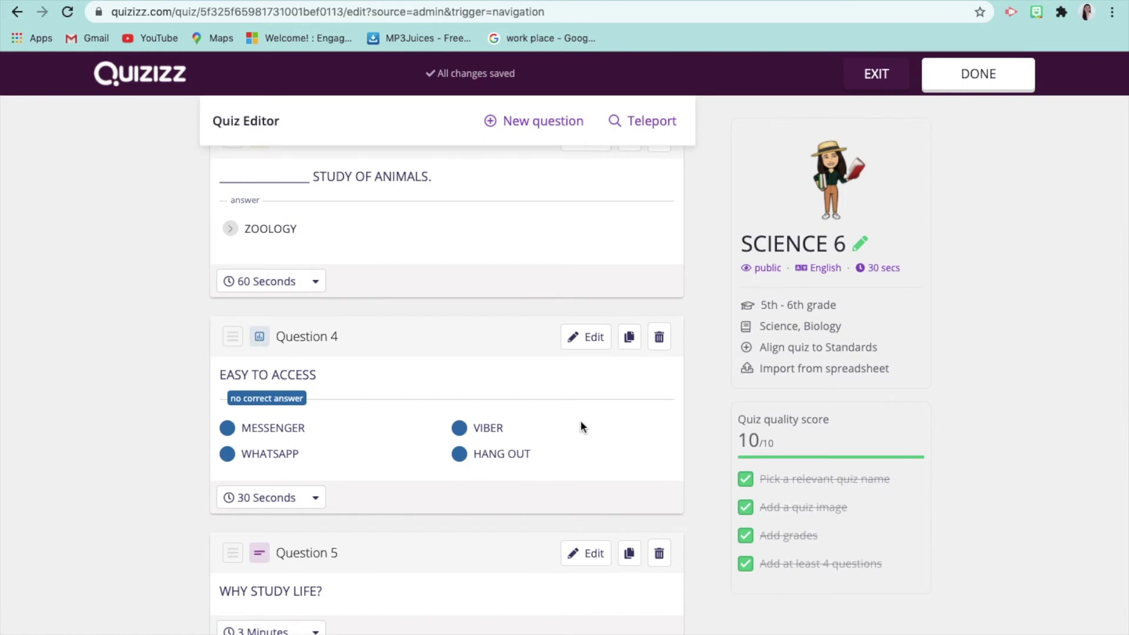
pyautogui.scroll(-3, 580, 426)
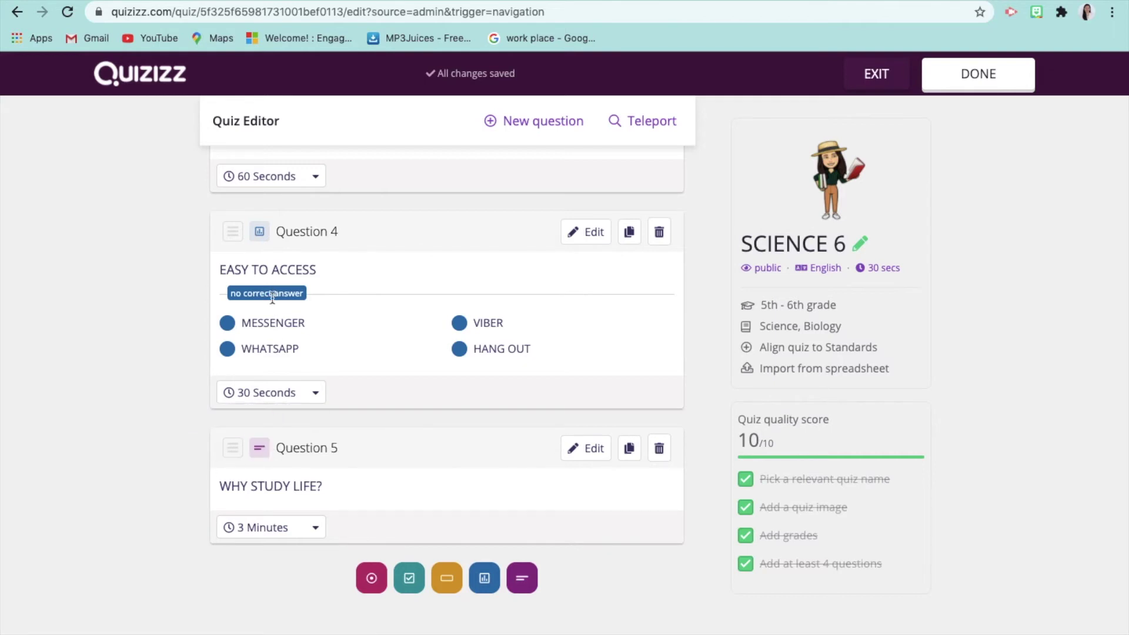
pyautogui.scroll(1, 315, 346)
pyautogui.scroll(1, 315, 346)
pyautogui.scroll(2, 315, 346)
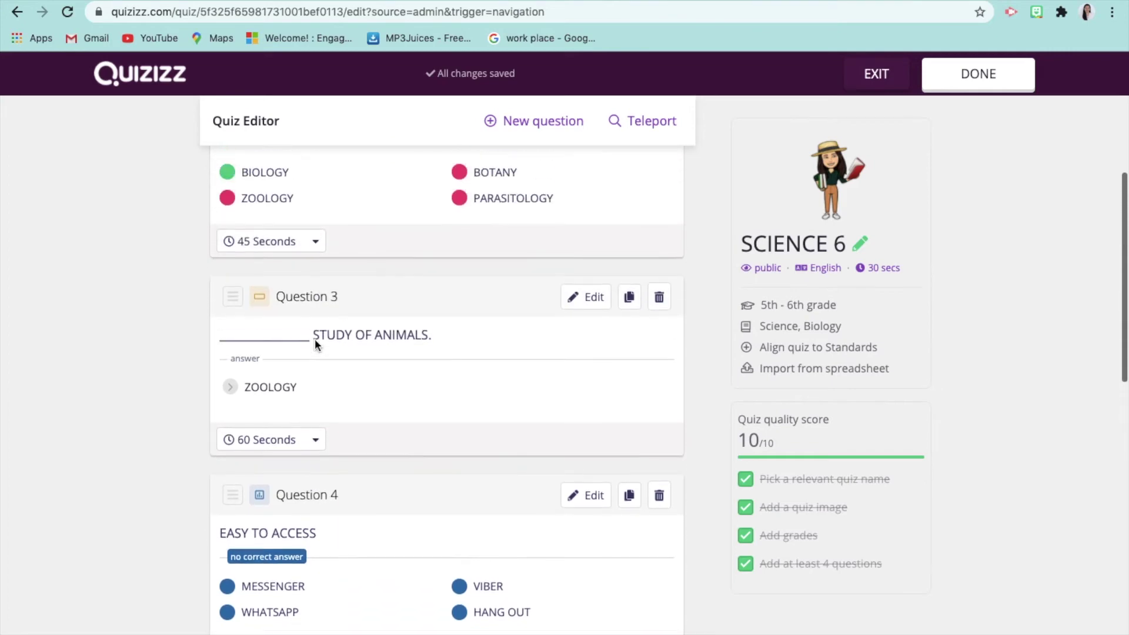
pyautogui.scroll(5, 316, 346)
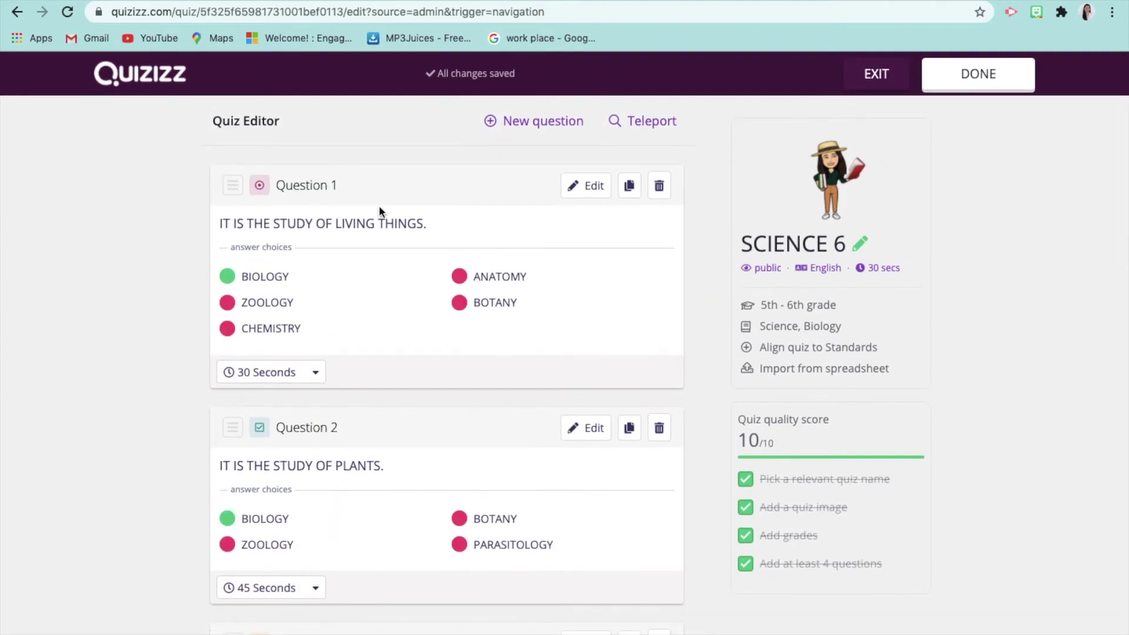
pyautogui.click(991, 82)
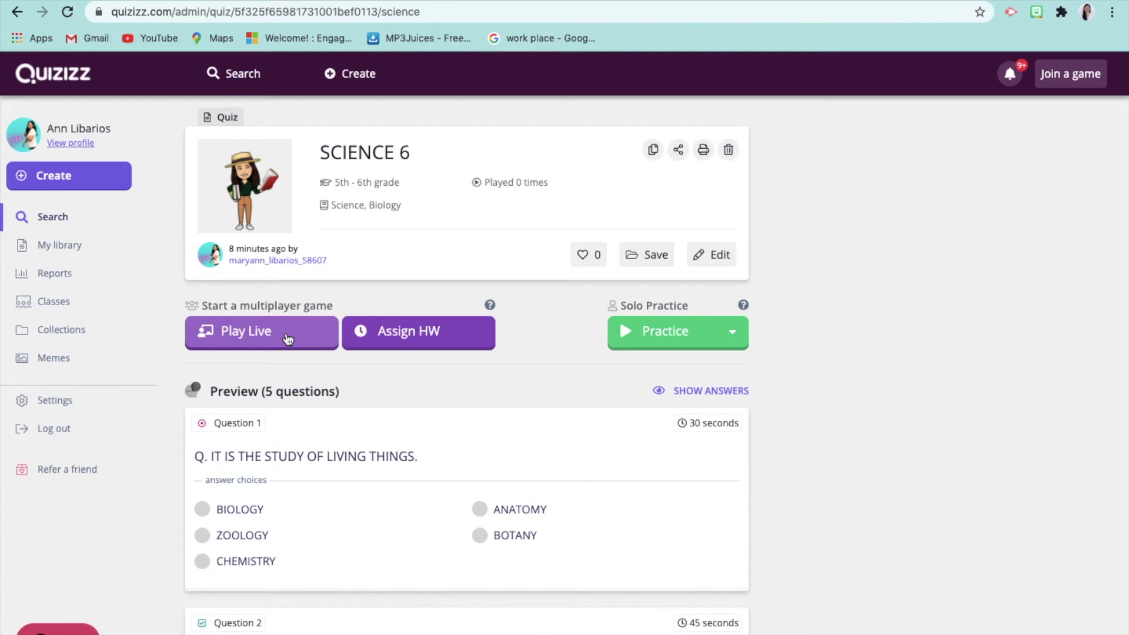
# Set up a Classic live game of SCIENCE 6 and bring up its class list
pyautogui.click(288, 340)
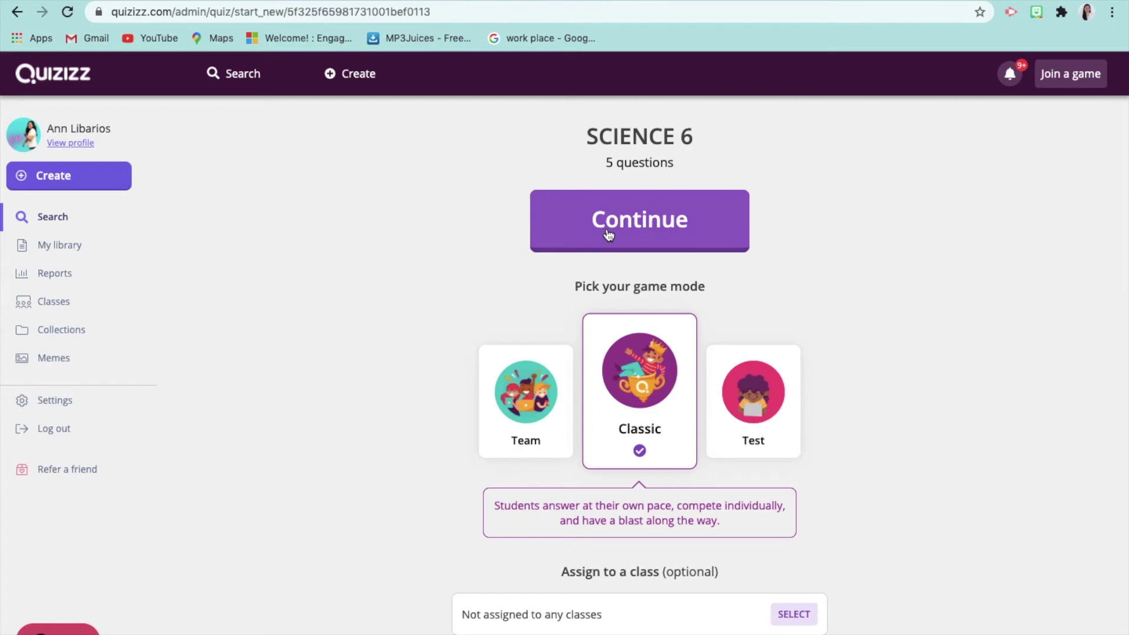
pyautogui.scroll(-3, 594, 462)
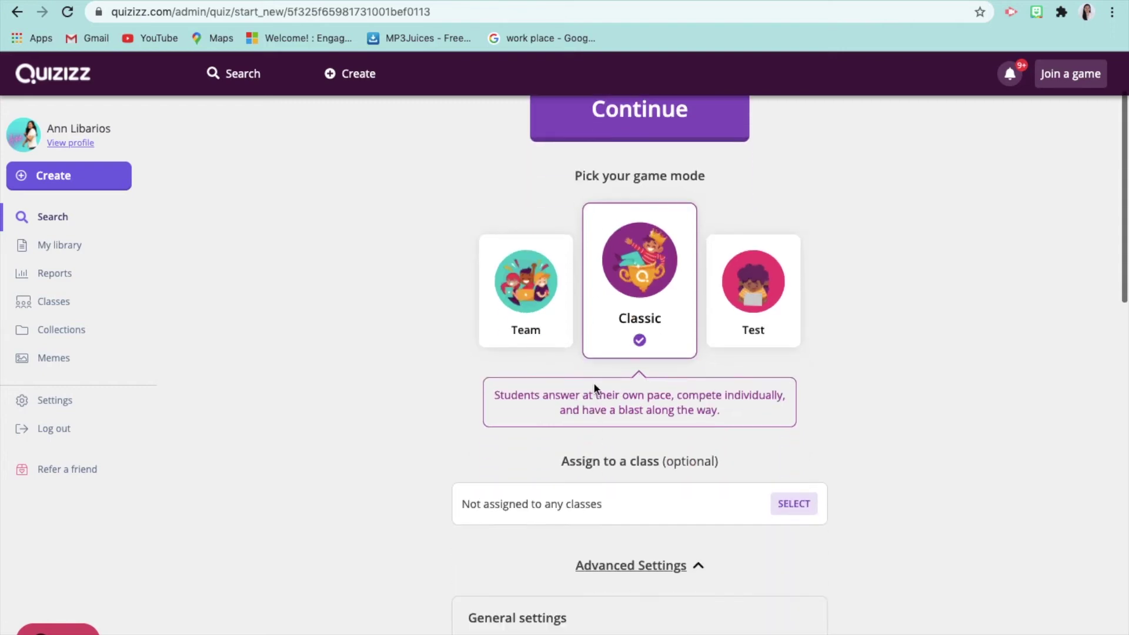
pyautogui.scroll(2, 594, 388)
pyautogui.scroll(-7, 594, 388)
pyautogui.scroll(-6, 593, 393)
pyautogui.scroll(8, 591, 390)
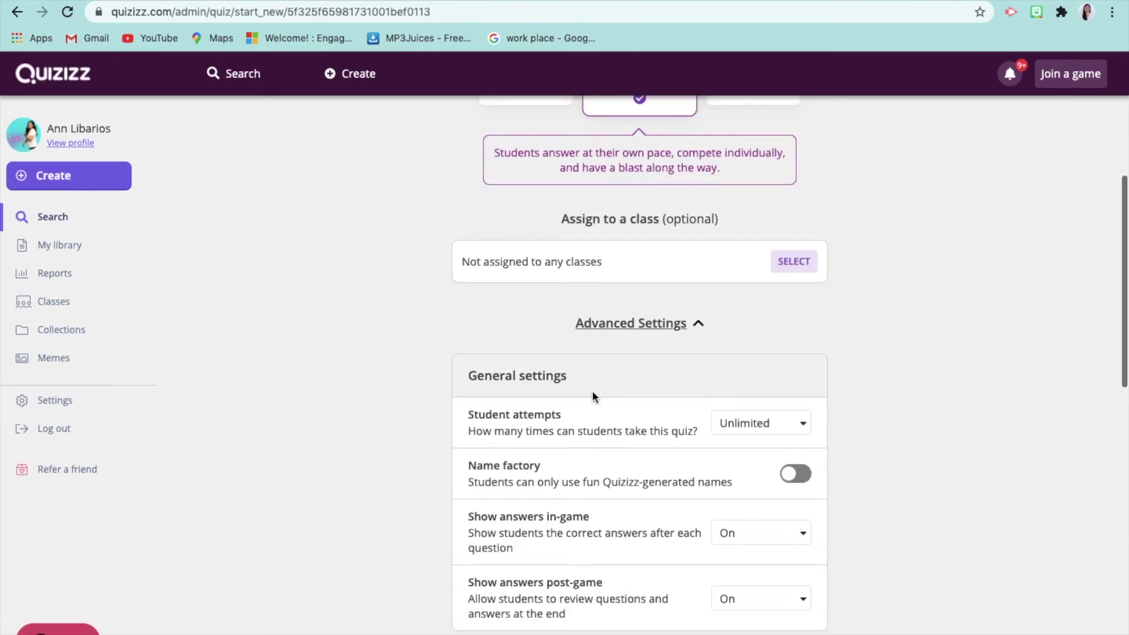
pyautogui.scroll(5, 592, 390)
pyautogui.scroll(-1, 593, 394)
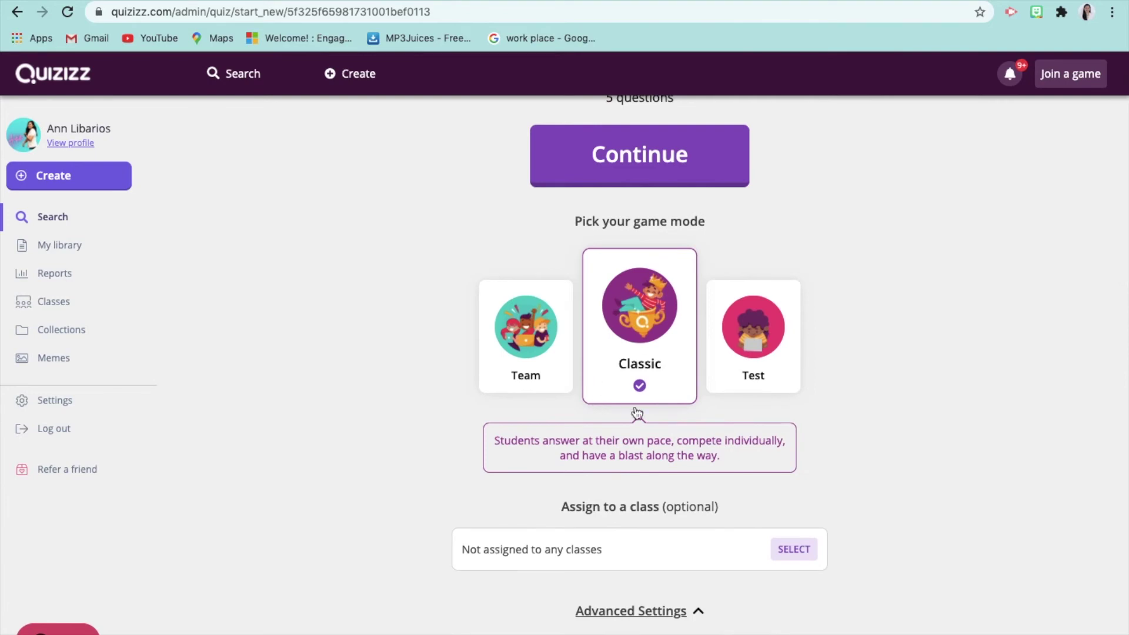
pyautogui.click(799, 557)
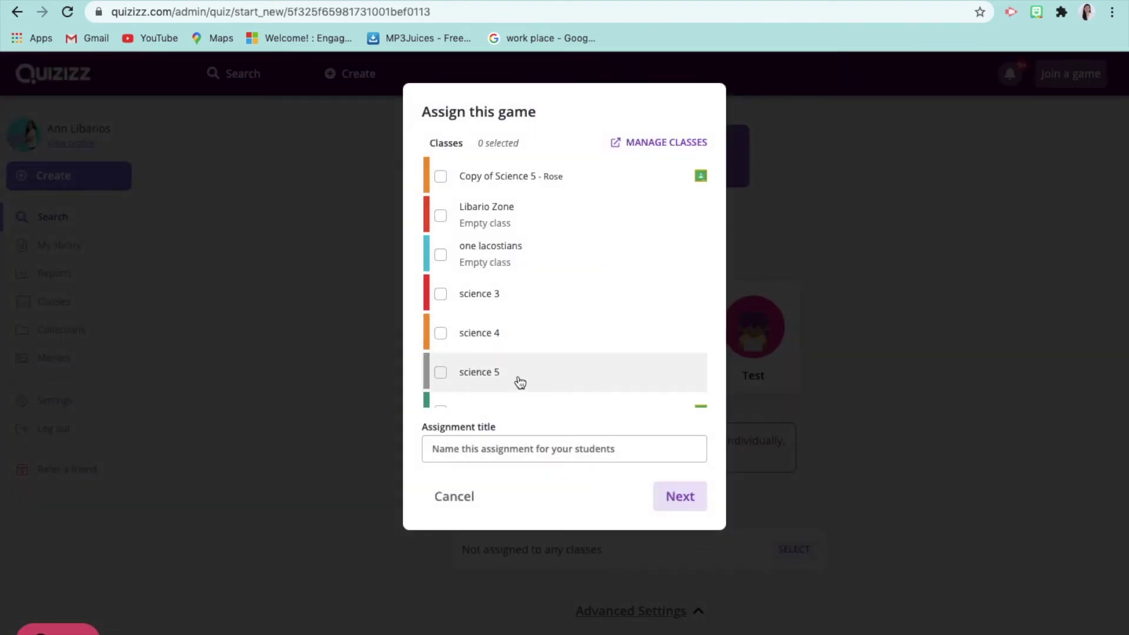
# Assign the game to the Science 5 class under the title 'QUIZ 1'
pyautogui.scroll(-1, 521, 382)
pyautogui.click(518, 350)
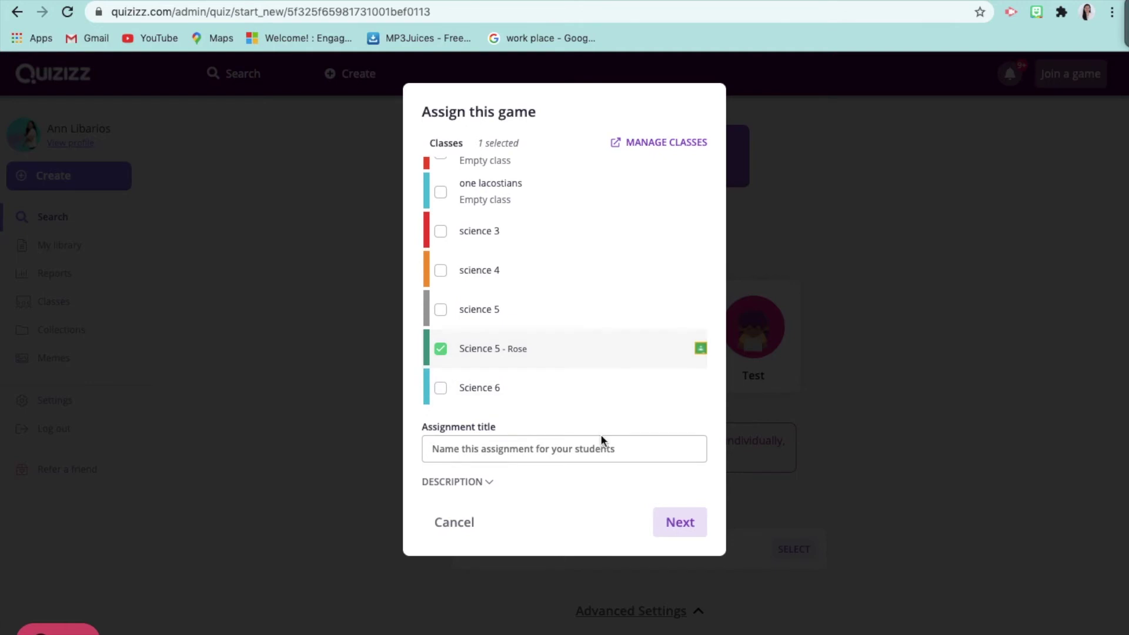
pyautogui.click(599, 451)
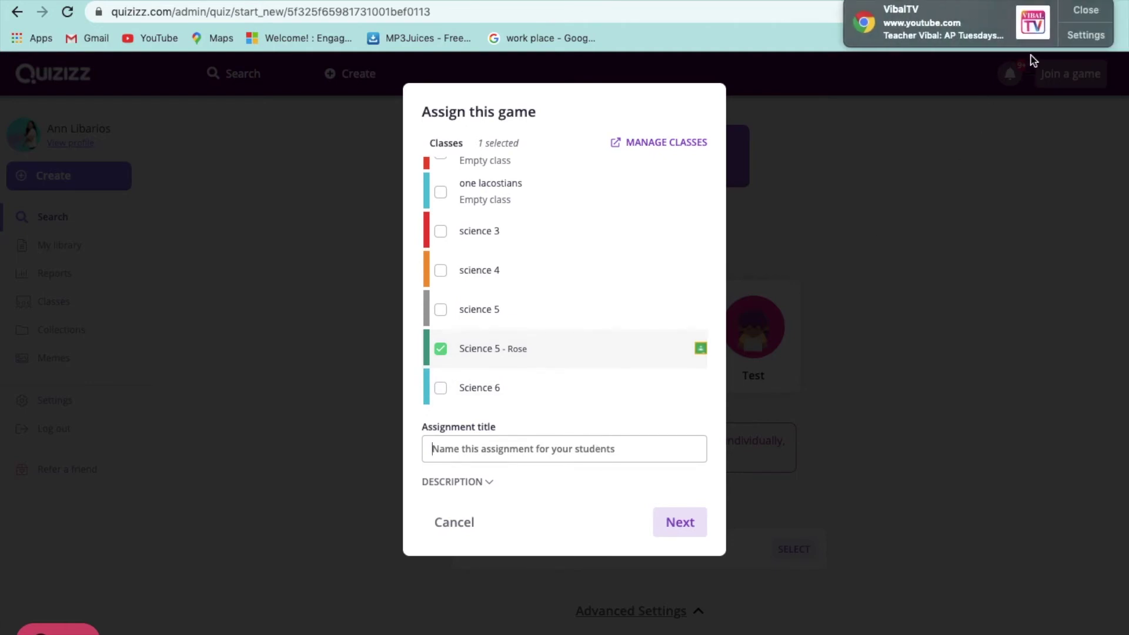
pyautogui.click(1086, 10)
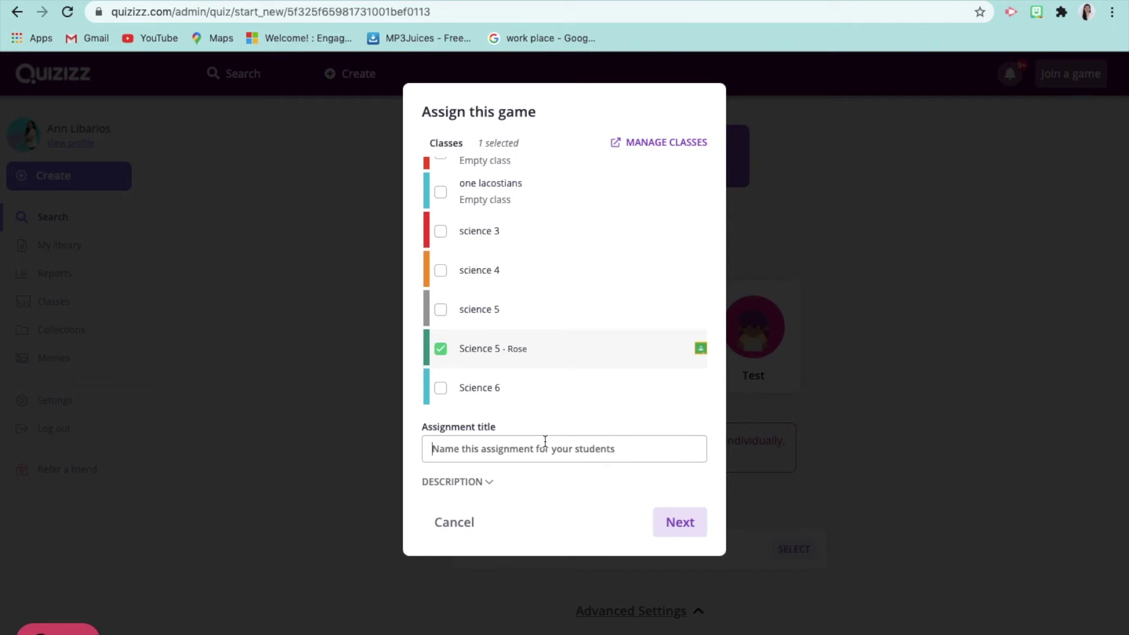
pyautogui.write('Q')
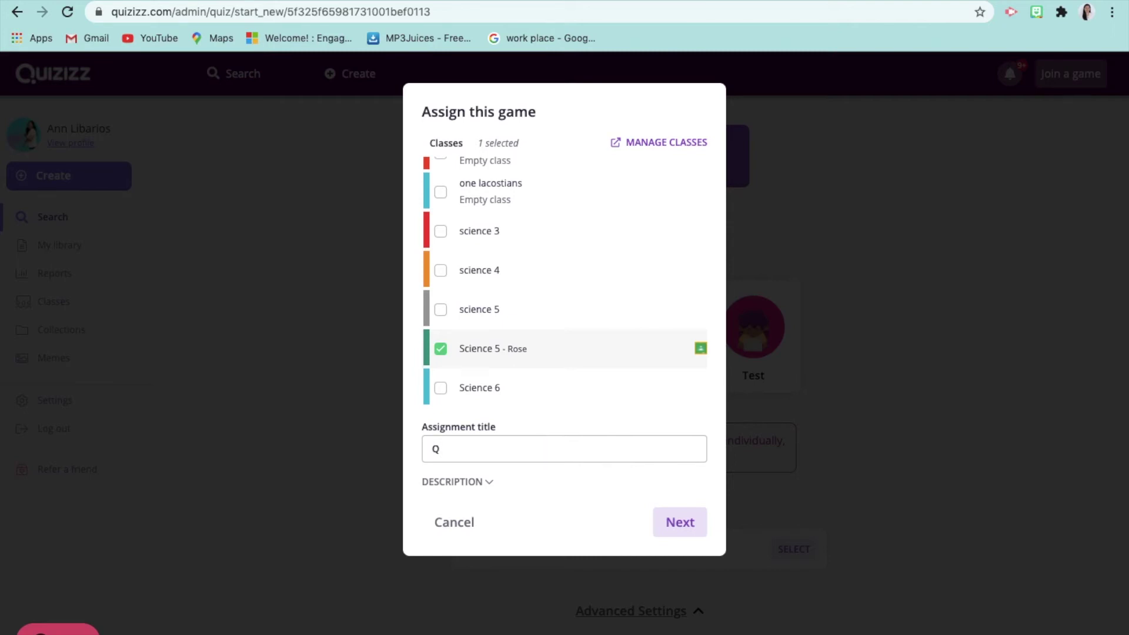
pyautogui.write('UIZ 1')
pyautogui.click(491, 483)
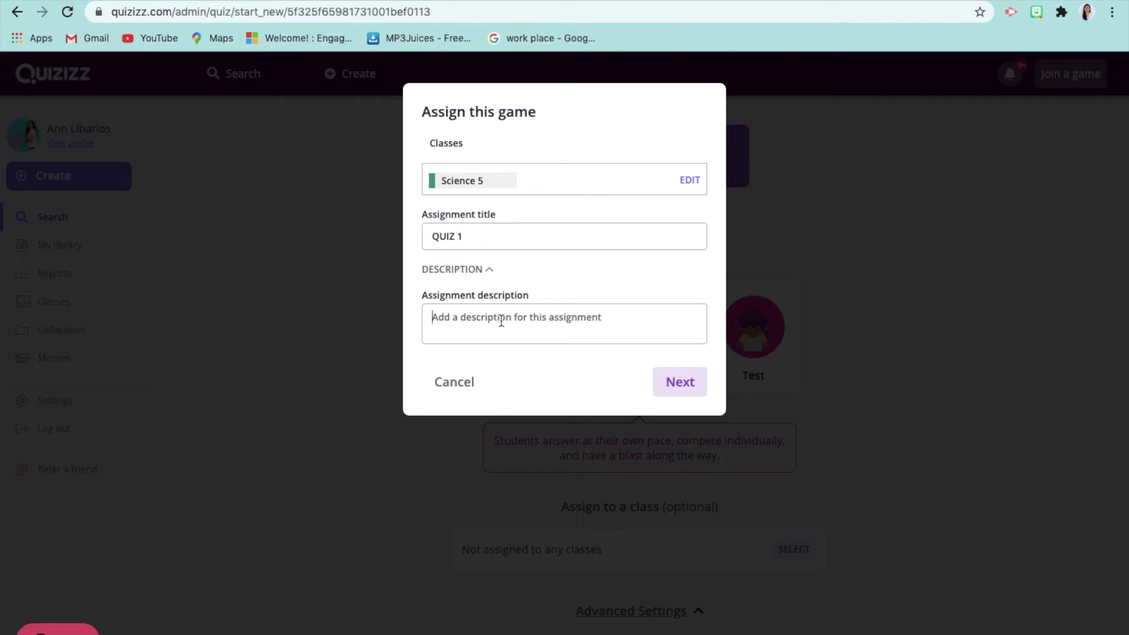
pyautogui.click(675, 382)
pyautogui.scroll(-2, 699, 492)
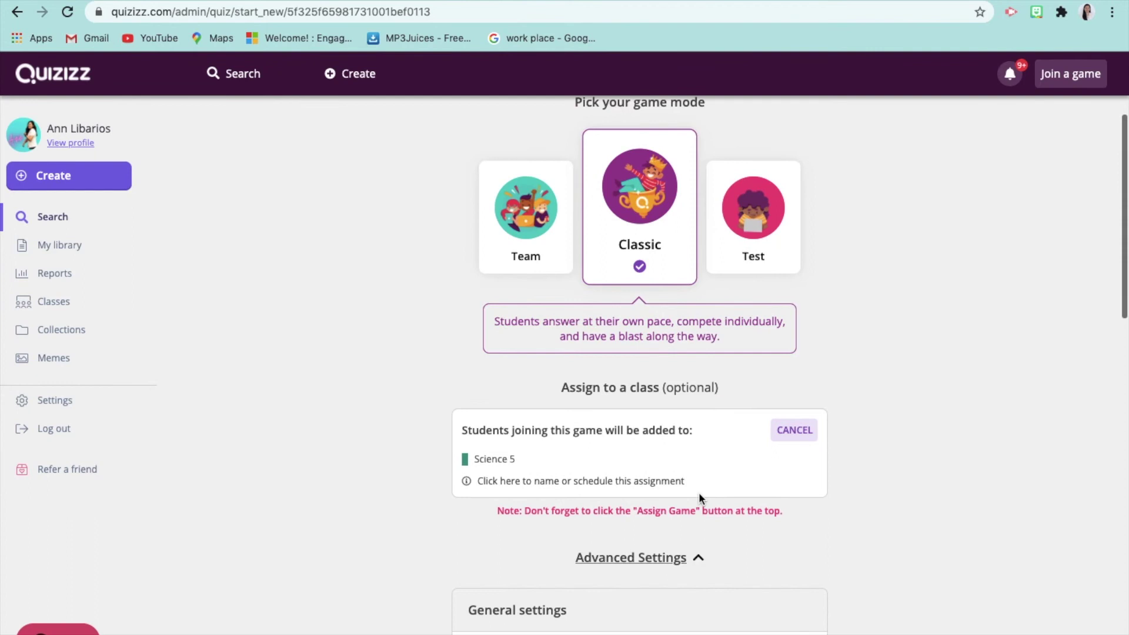
pyautogui.scroll(-2, 740, 479)
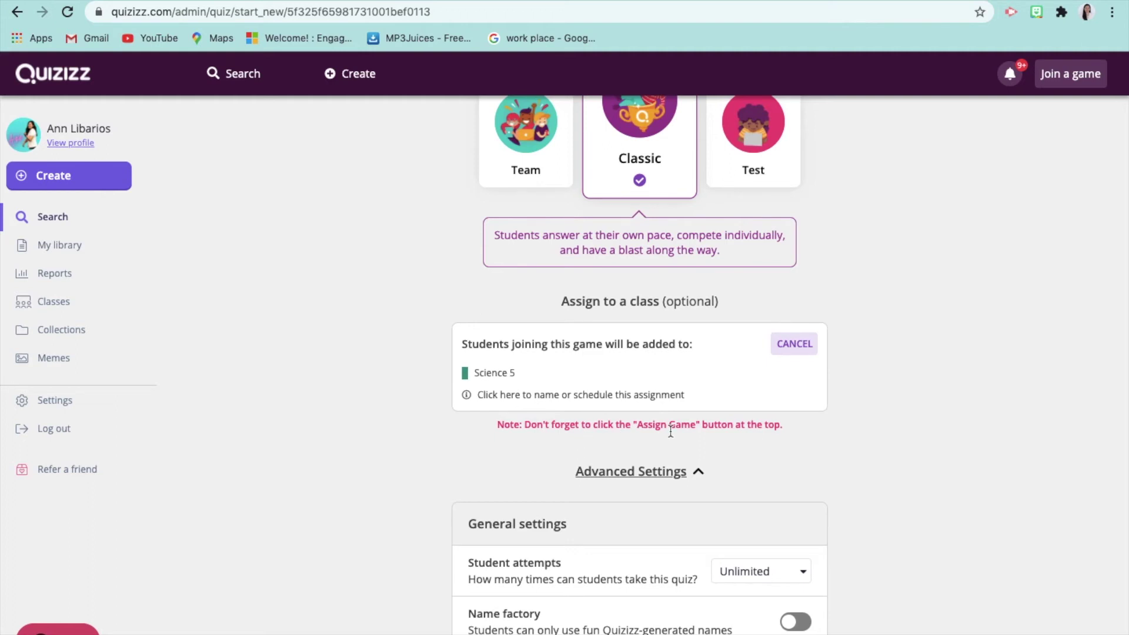
pyautogui.scroll(-4, 771, 440)
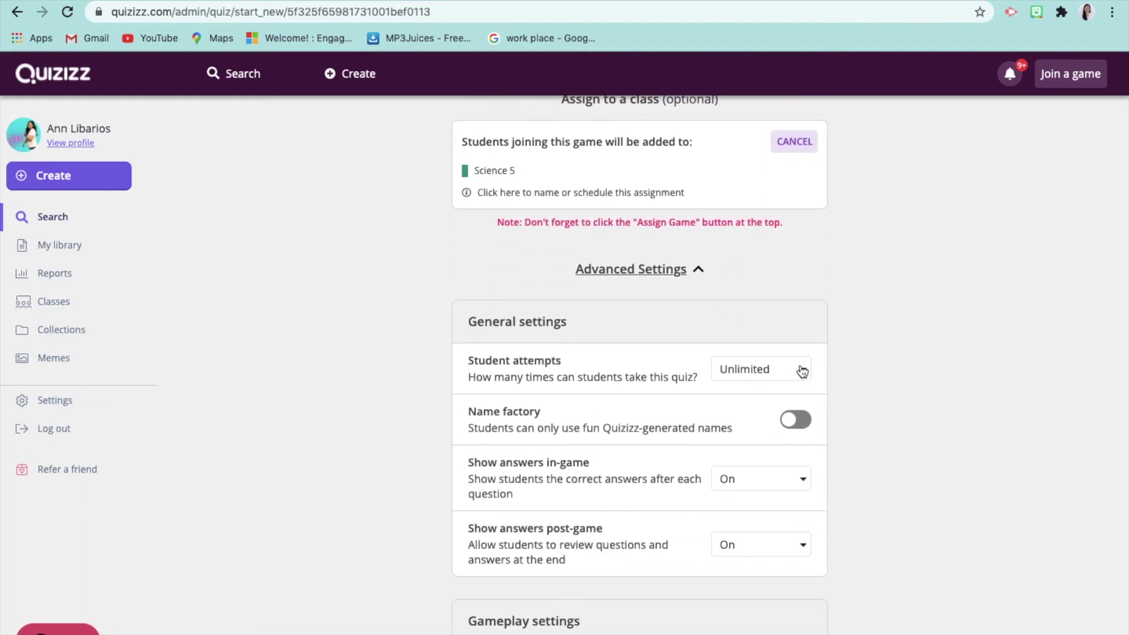
pyautogui.scroll(-5, 802, 426)
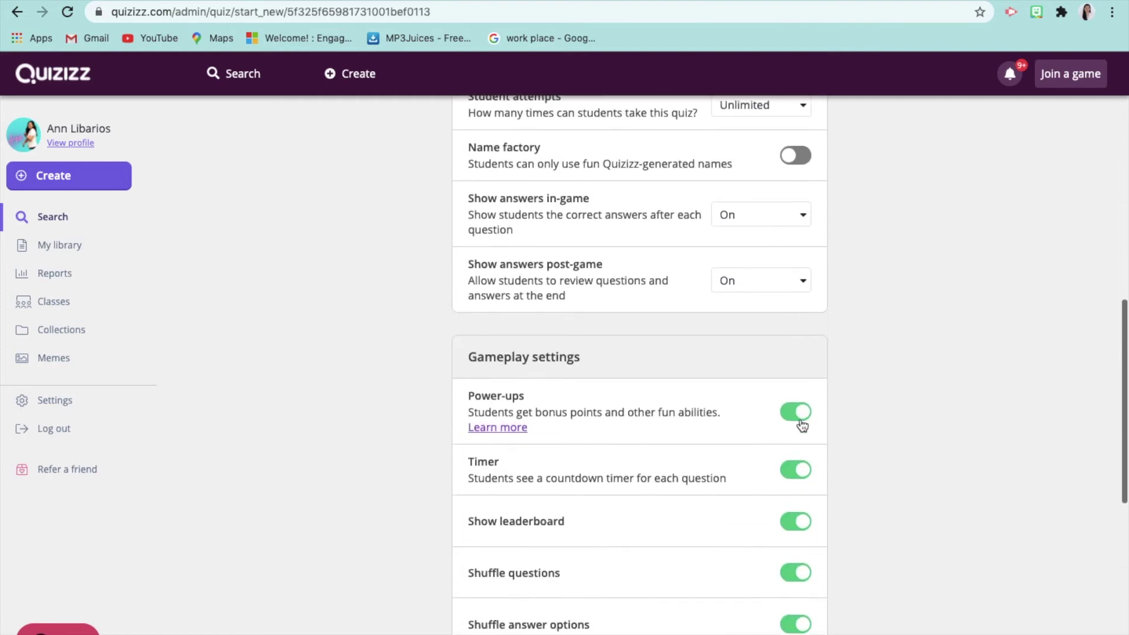
pyautogui.scroll(-2, 802, 426)
pyautogui.scroll(-5, 801, 424)
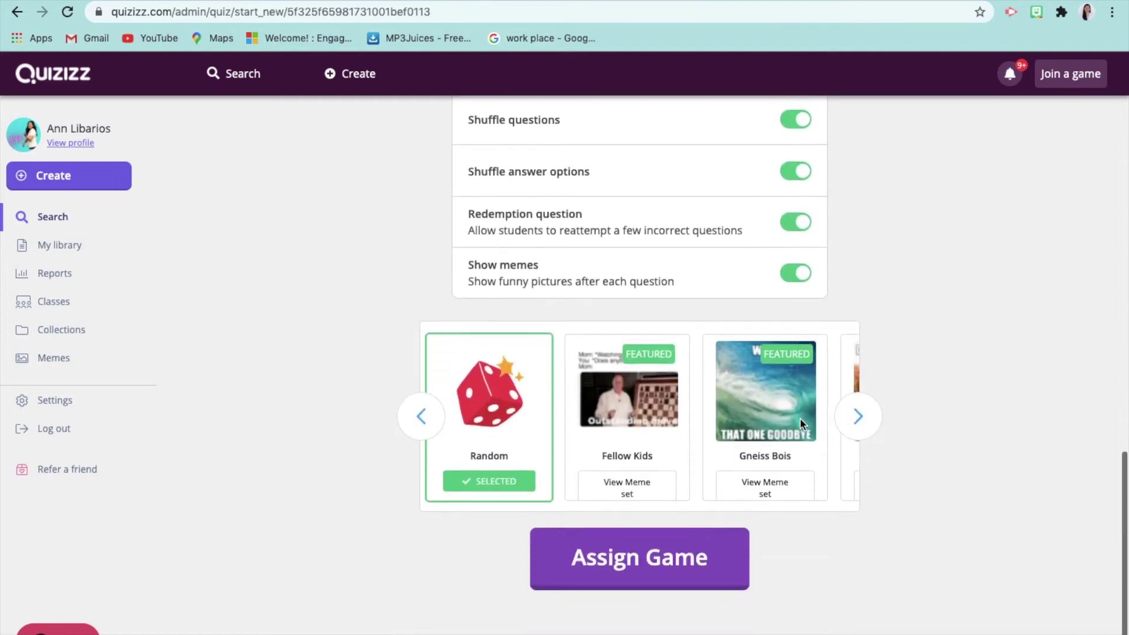
pyautogui.scroll(5, 802, 424)
pyautogui.scroll(3, 802, 423)
pyautogui.scroll(8, 802, 424)
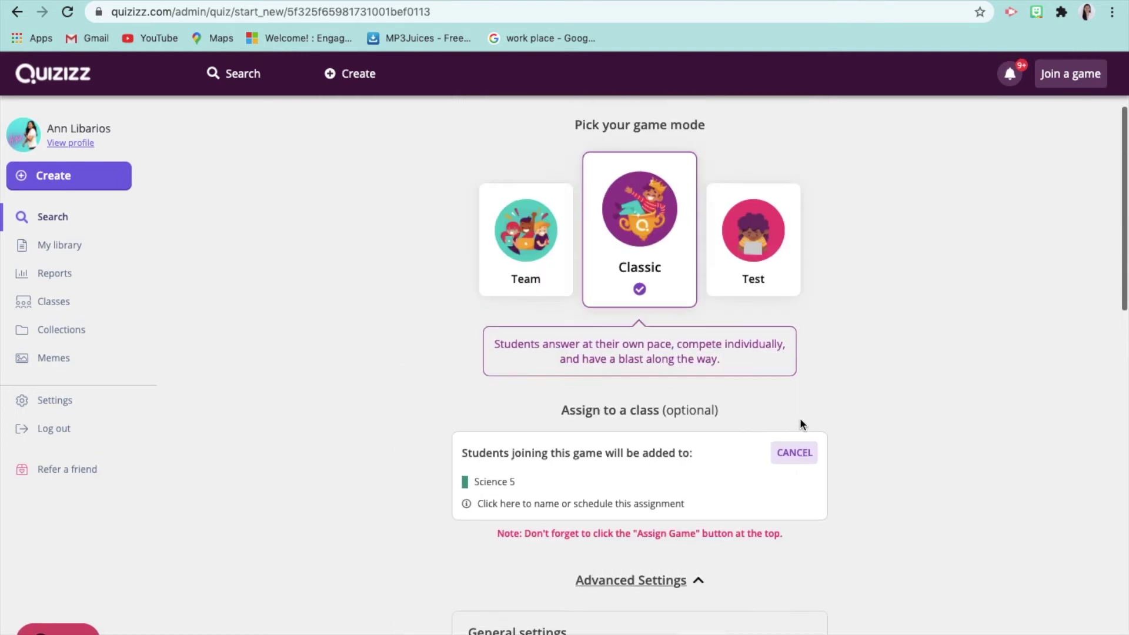
pyautogui.scroll(3, 802, 424)
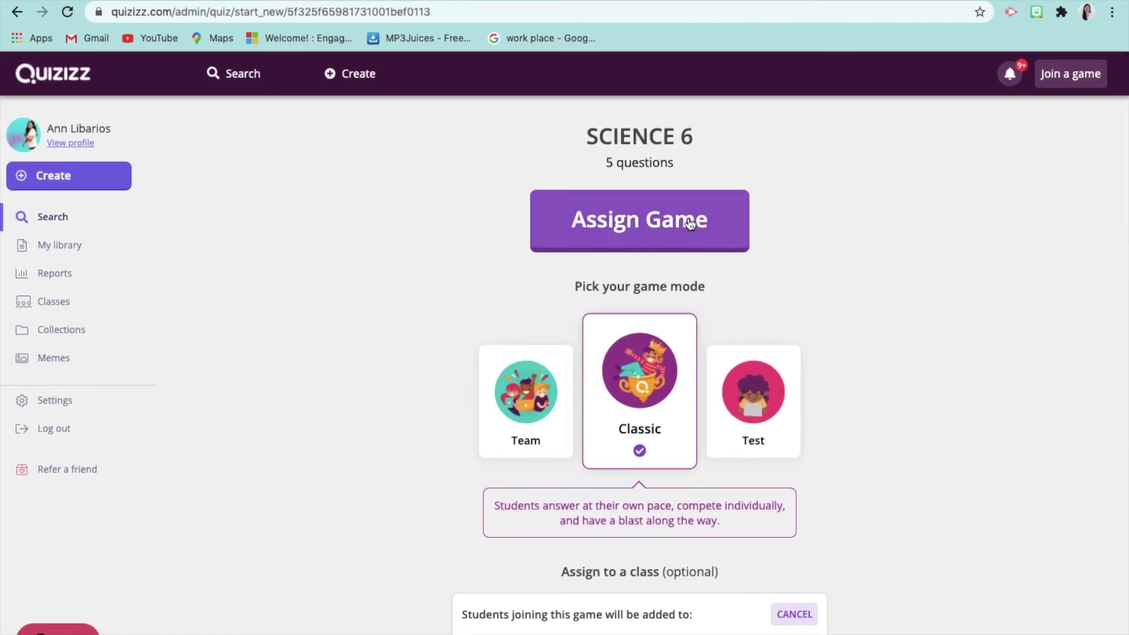
pyautogui.click(693, 221)
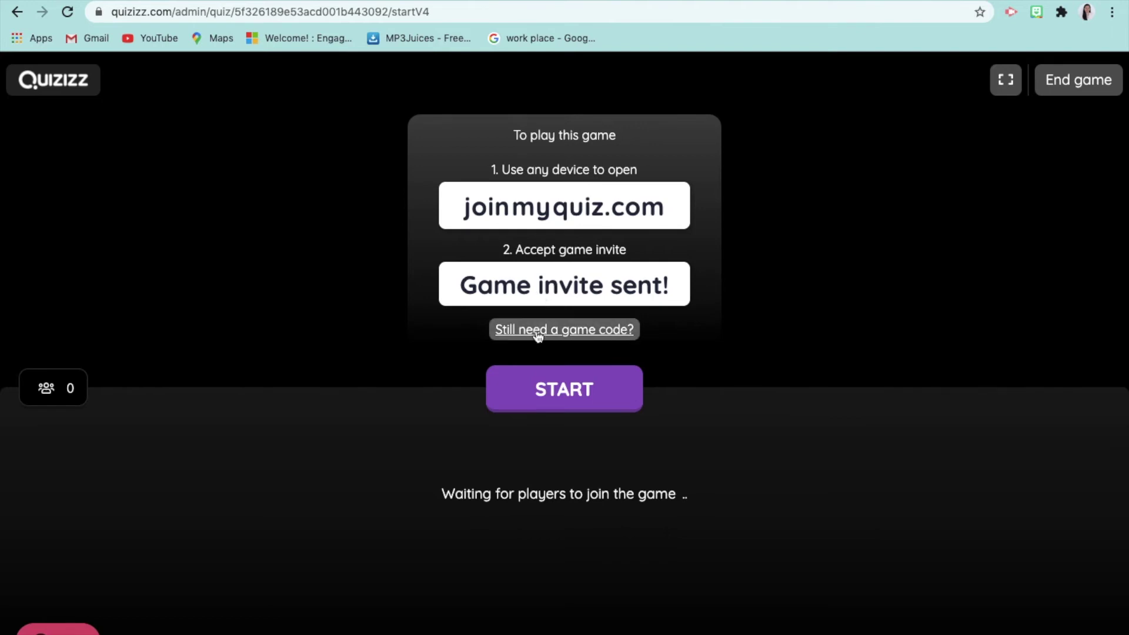
# End the empty live game and dismiss the leftover confirmation popup
pyautogui.click(555, 394)
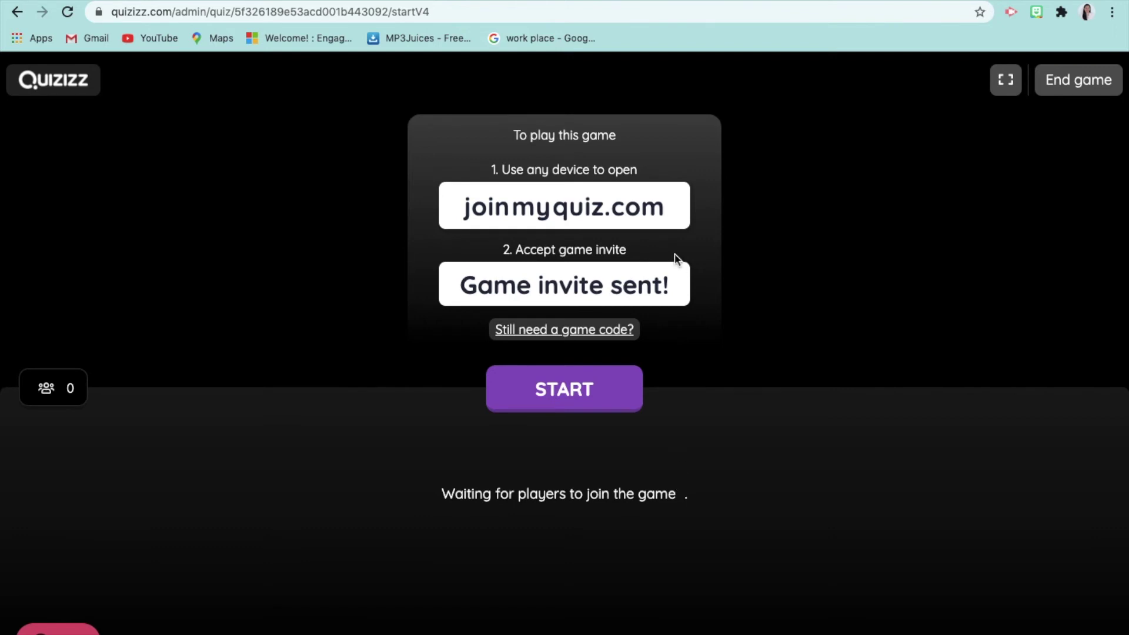
pyautogui.click(1091, 82)
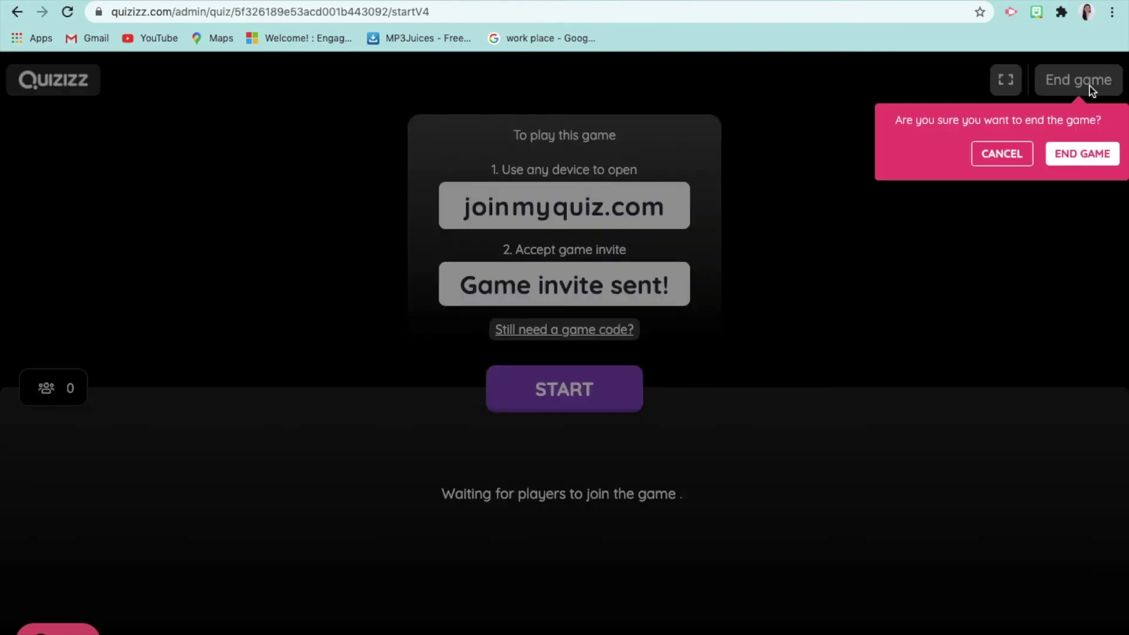
pyautogui.click(1108, 158)
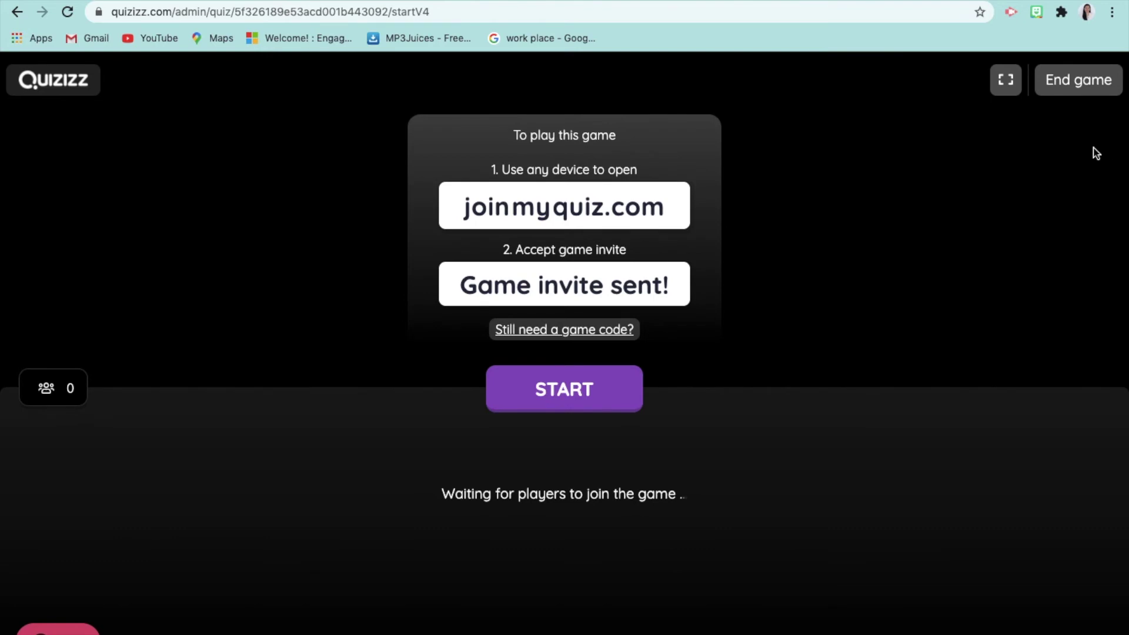
pyautogui.click(1085, 87)
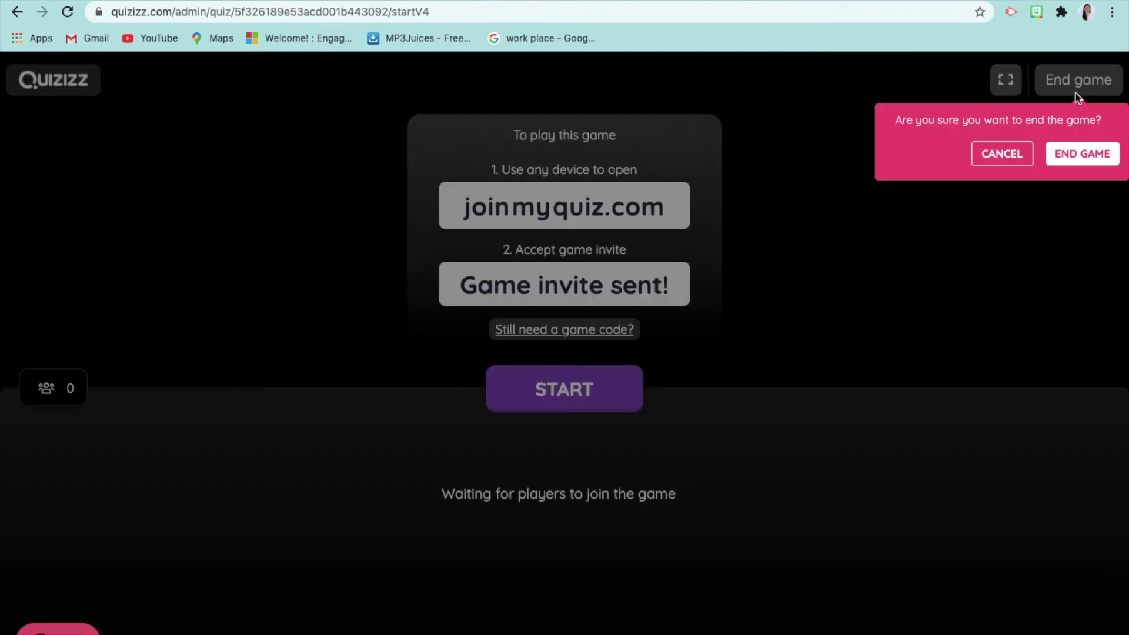
pyautogui.click(1067, 163)
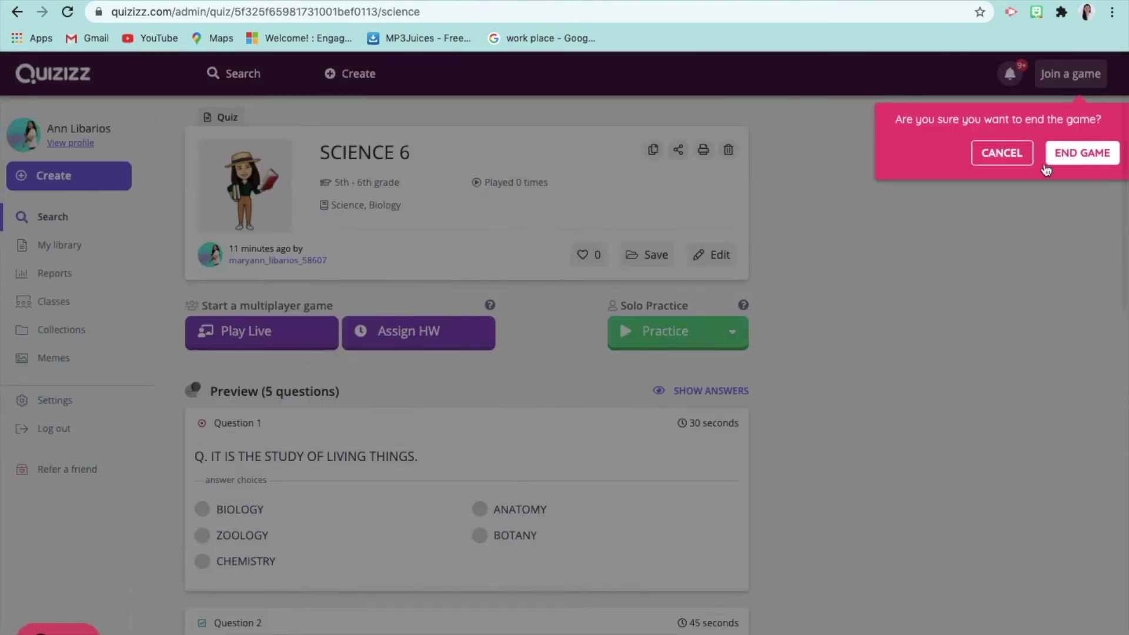
pyautogui.click(1000, 156)
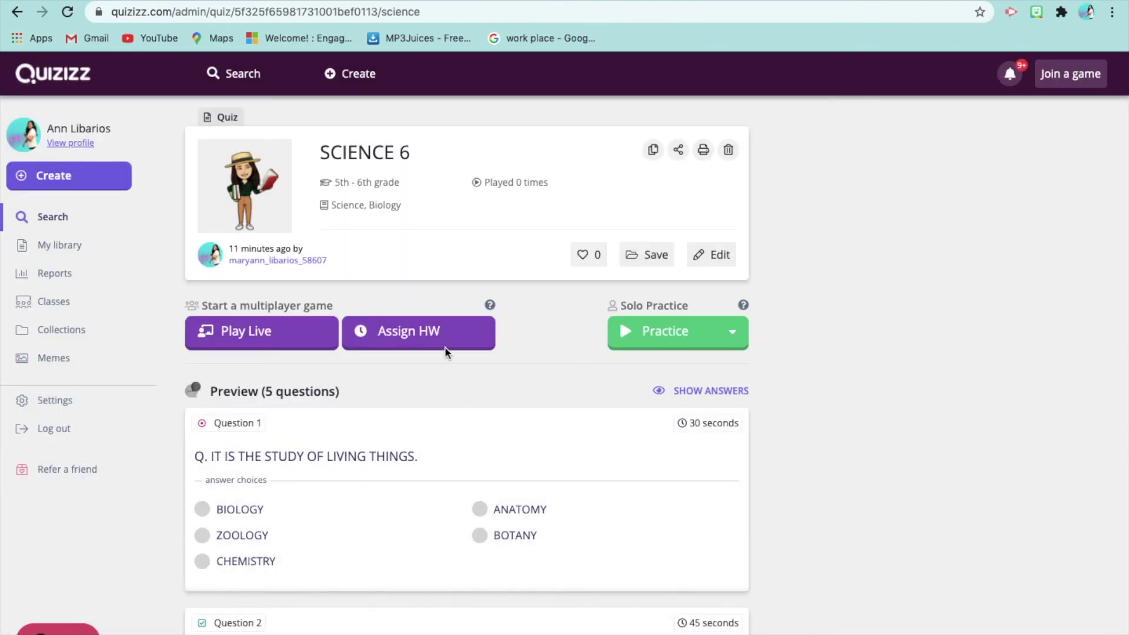
# Start a homework assignment with deadline Aug 15th and minutes set to 00
pyautogui.click(441, 332)
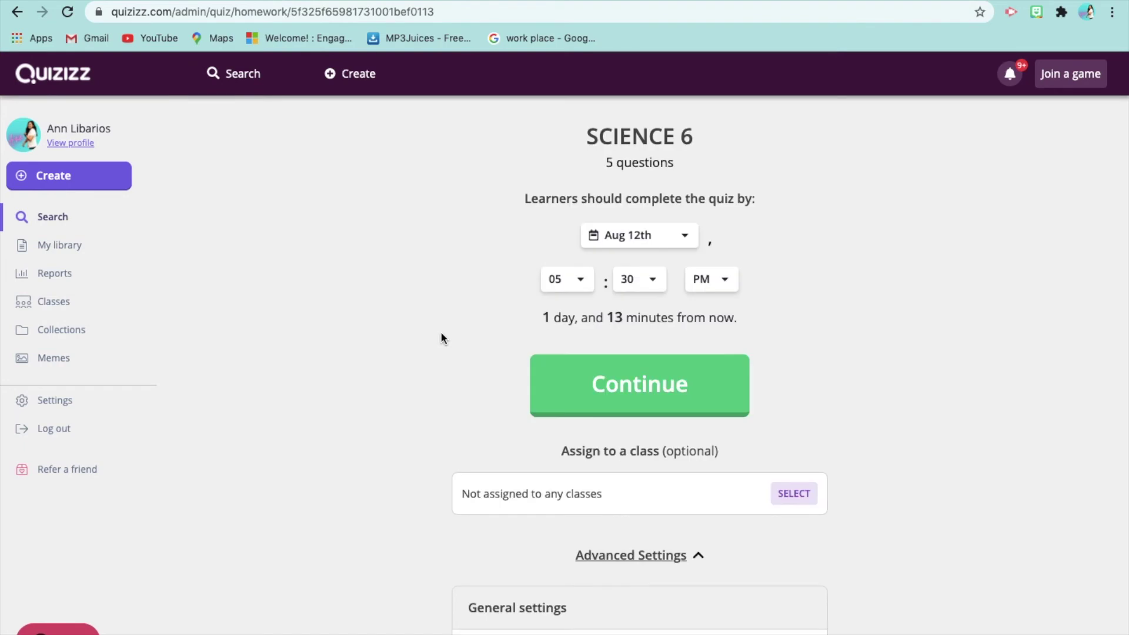
pyautogui.click(685, 237)
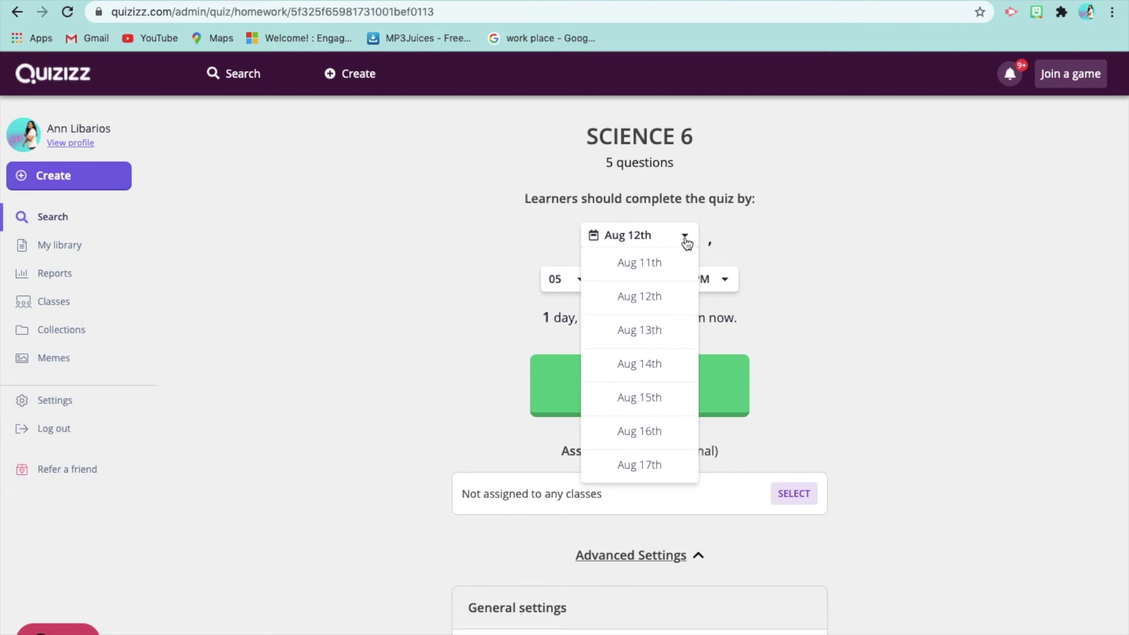
pyautogui.click(645, 398)
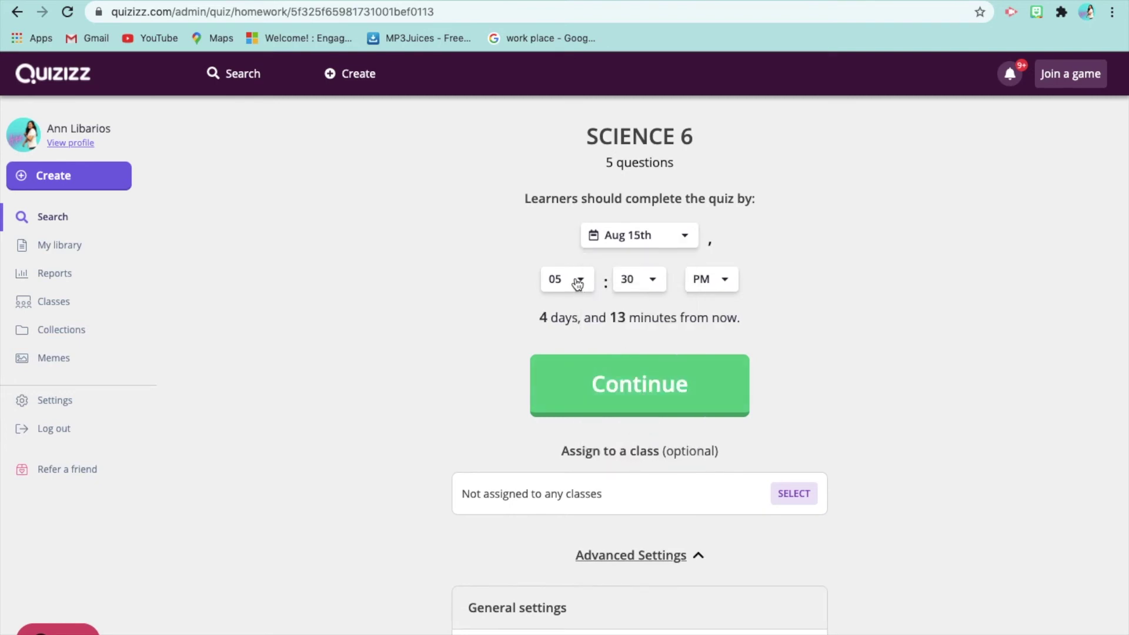
pyautogui.click(654, 286)
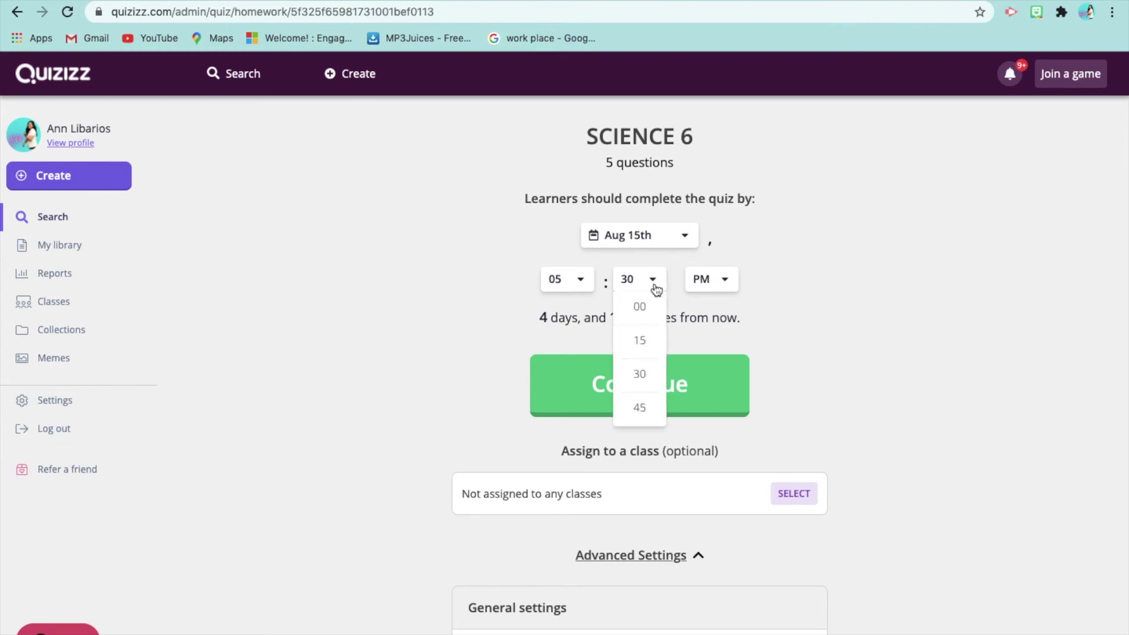
pyautogui.click(647, 308)
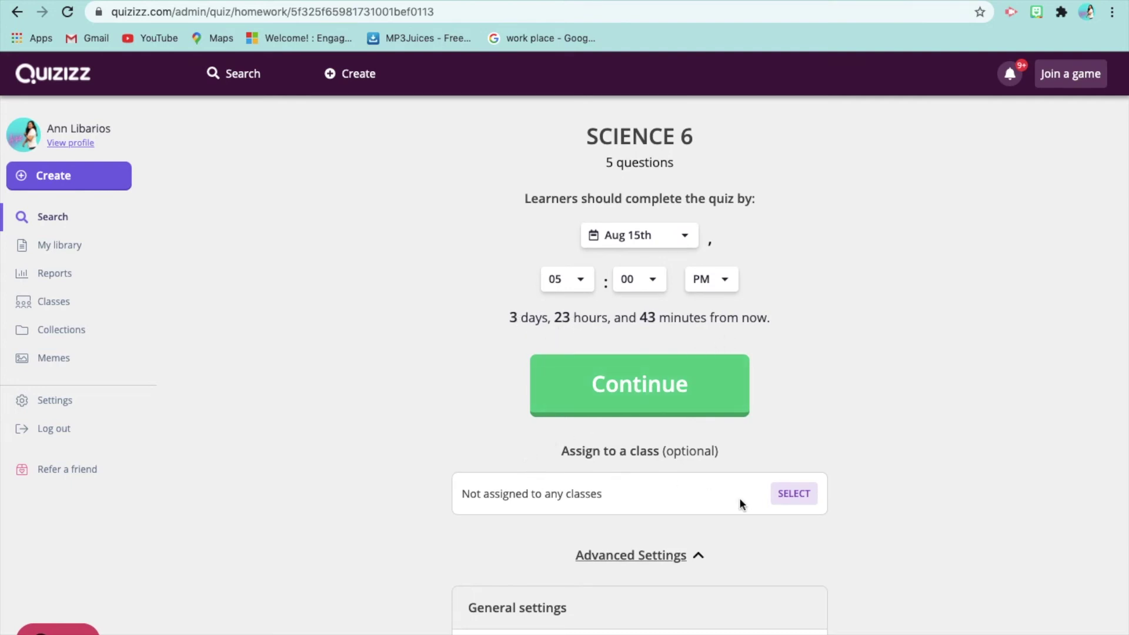
# Choose the Science 5 class and title the assignment 'HOMEWORK 1'
pyautogui.click(798, 495)
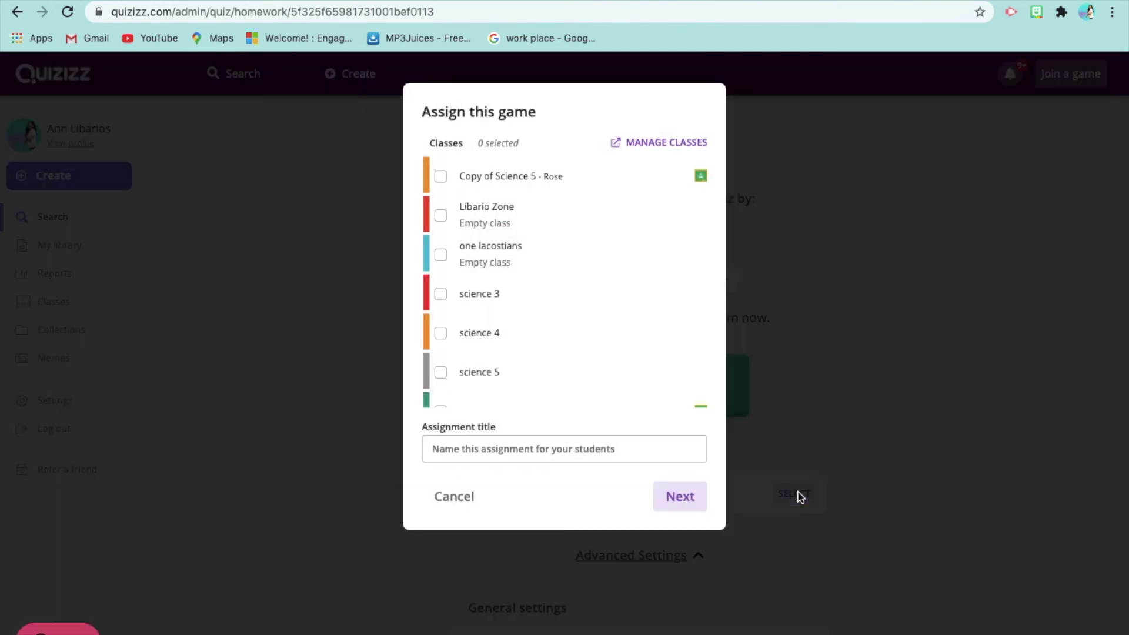
pyautogui.scroll(-2, 593, 354)
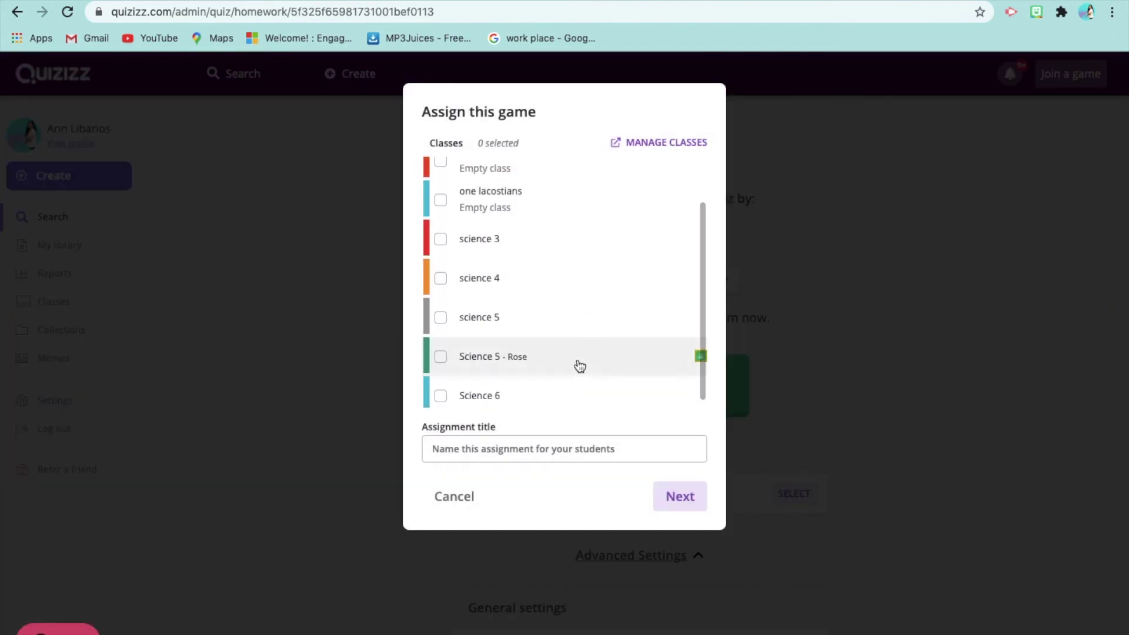
pyautogui.click(579, 366)
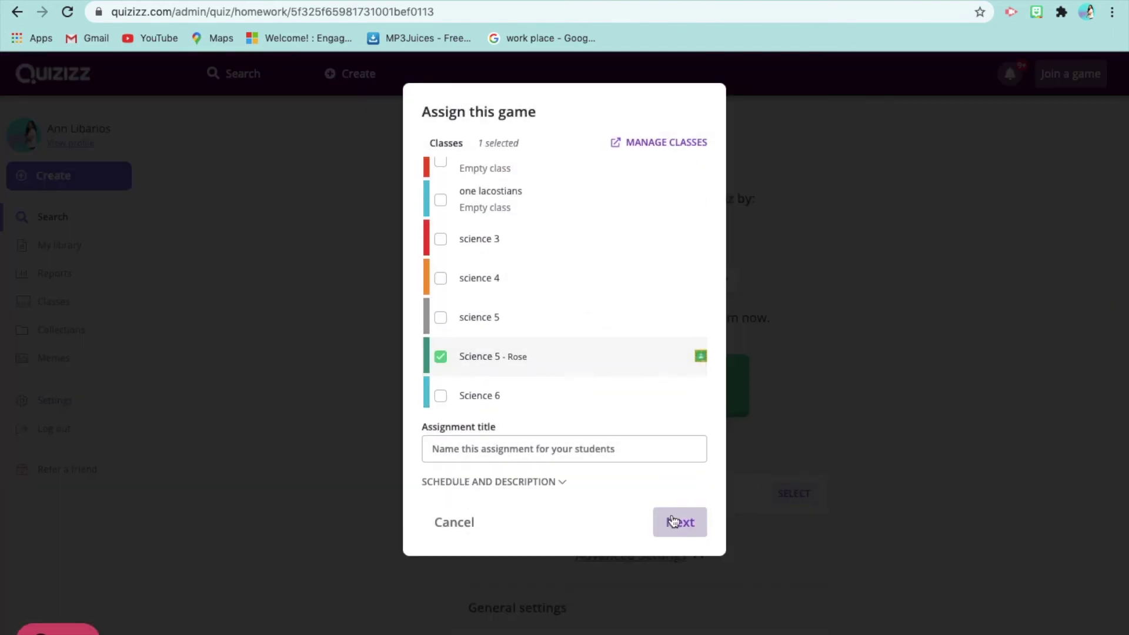
pyautogui.click(608, 445)
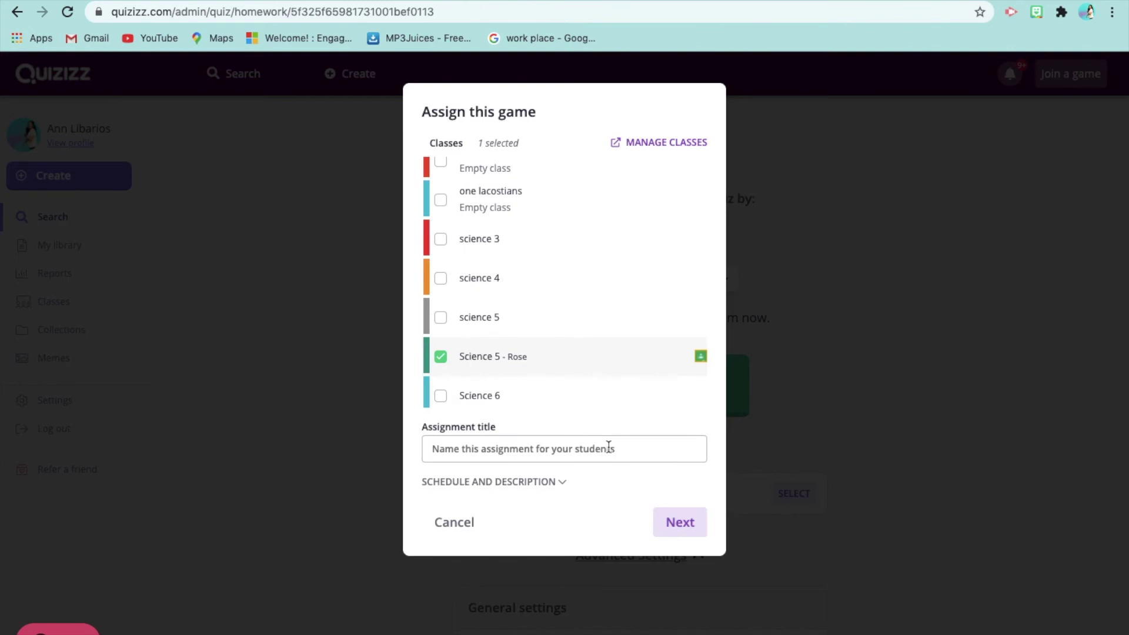
pyautogui.write('HOME')
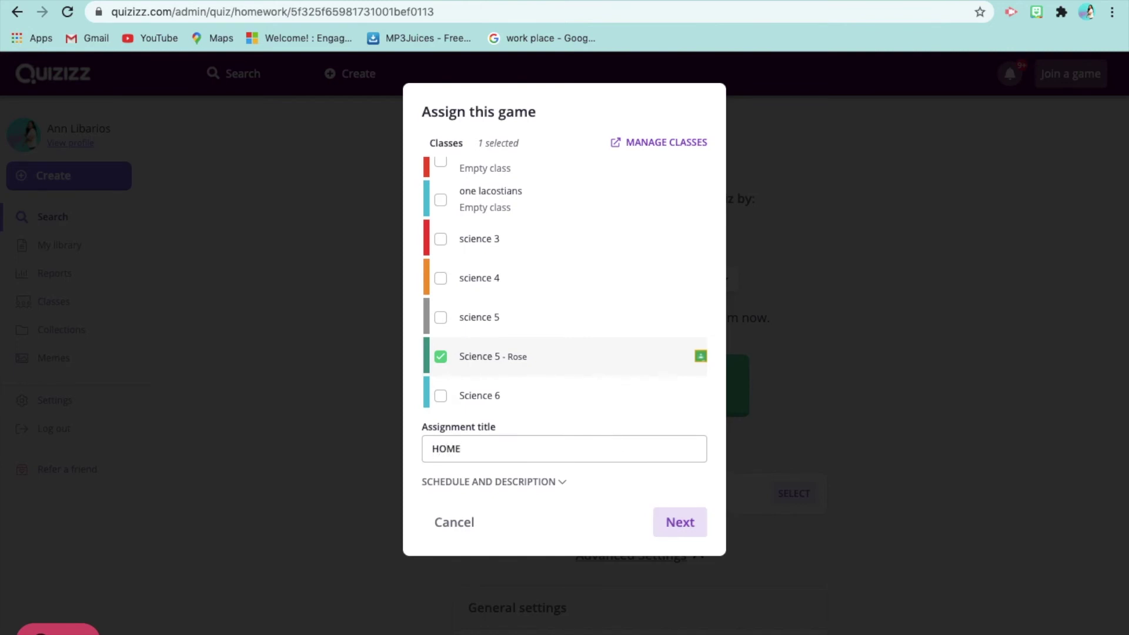
pyautogui.write('WOR')
pyautogui.write('K 1')
pyautogui.click(672, 524)
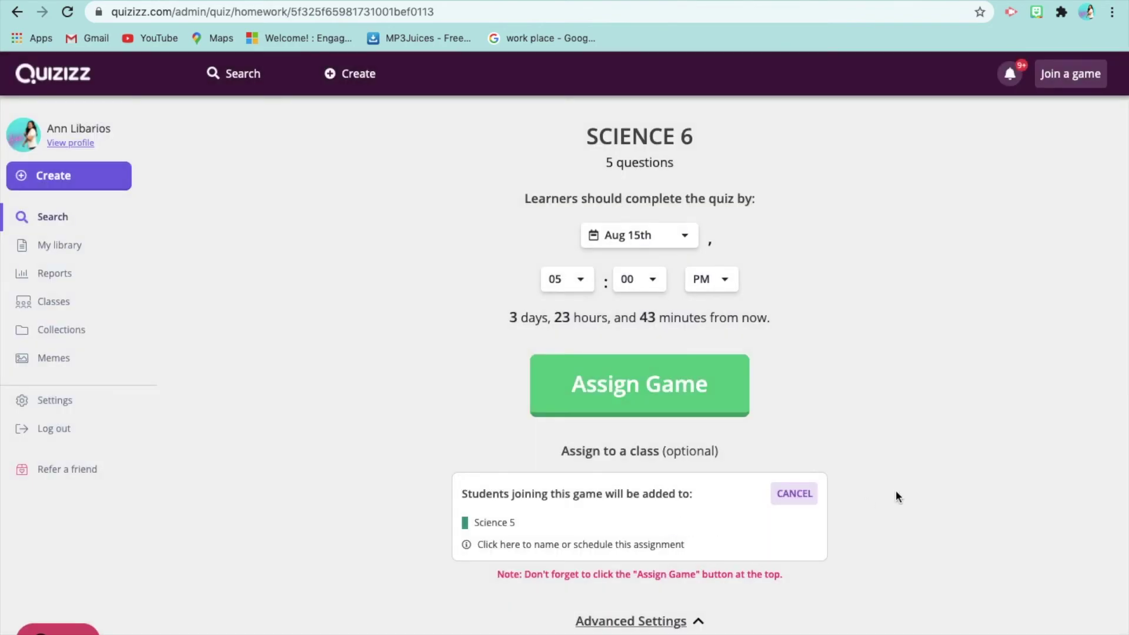
# Review the homework settings and assign it to the class
pyautogui.scroll(-3, 895, 492)
pyautogui.scroll(-3, 896, 490)
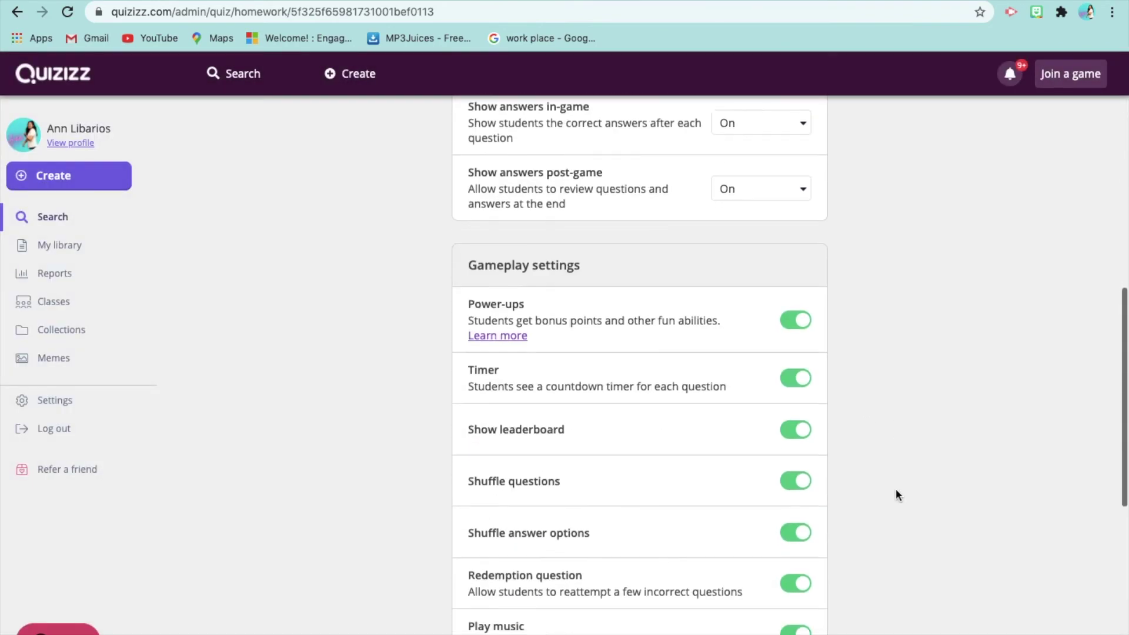
pyautogui.scroll(-4, 896, 490)
pyautogui.scroll(-3, 896, 490)
pyautogui.scroll(8, 897, 490)
pyautogui.scroll(10, 897, 490)
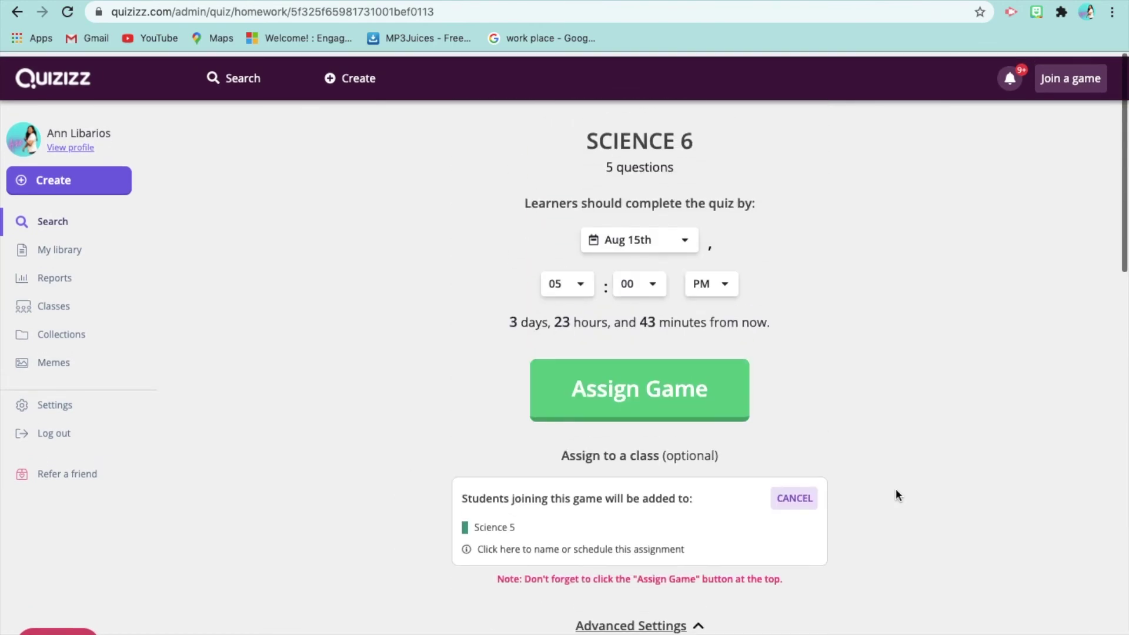
pyautogui.click(659, 396)
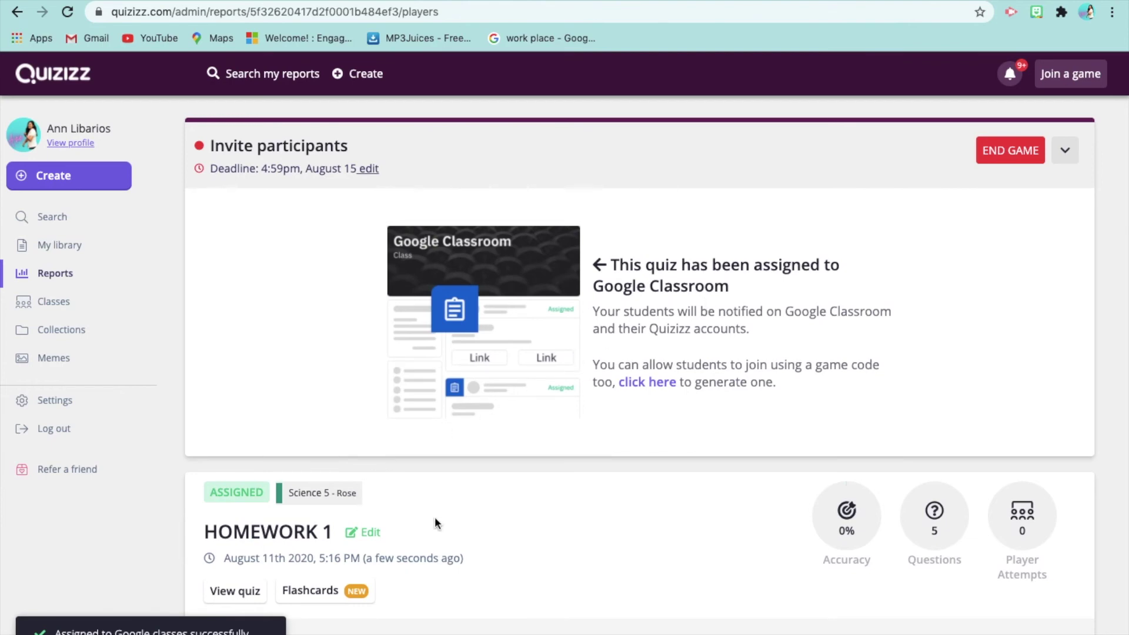
# Collapse the invite participants panel, view the assigned quiz and open its flashcards
pyautogui.scroll(-5, 463, 518)
pyautogui.scroll(1, 464, 517)
pyautogui.scroll(4, 463, 518)
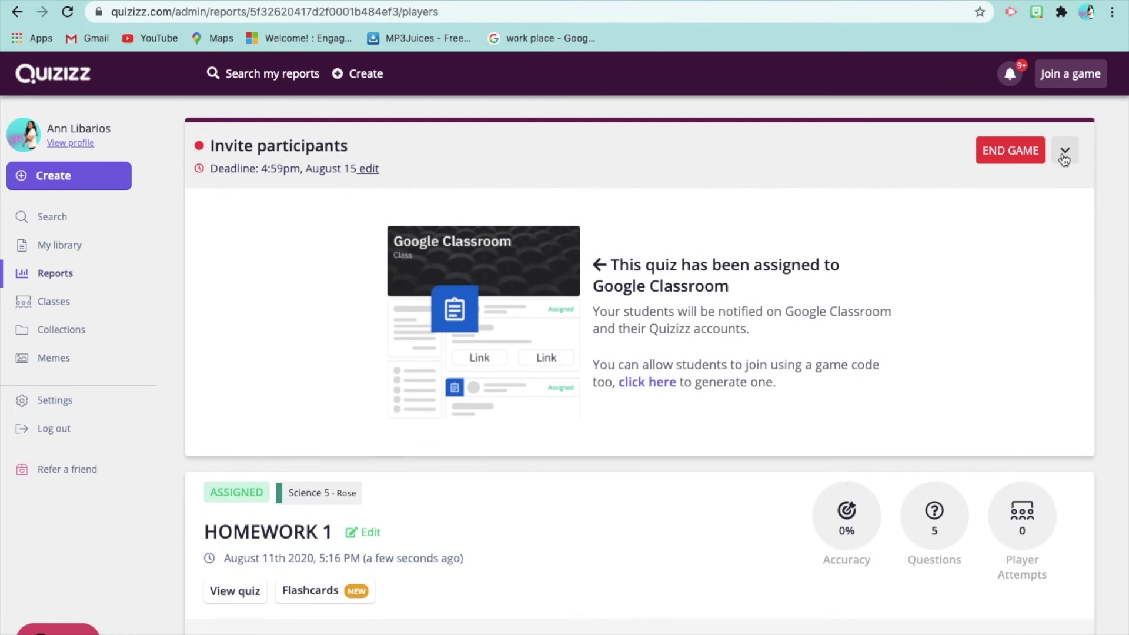
pyautogui.click(1065, 155)
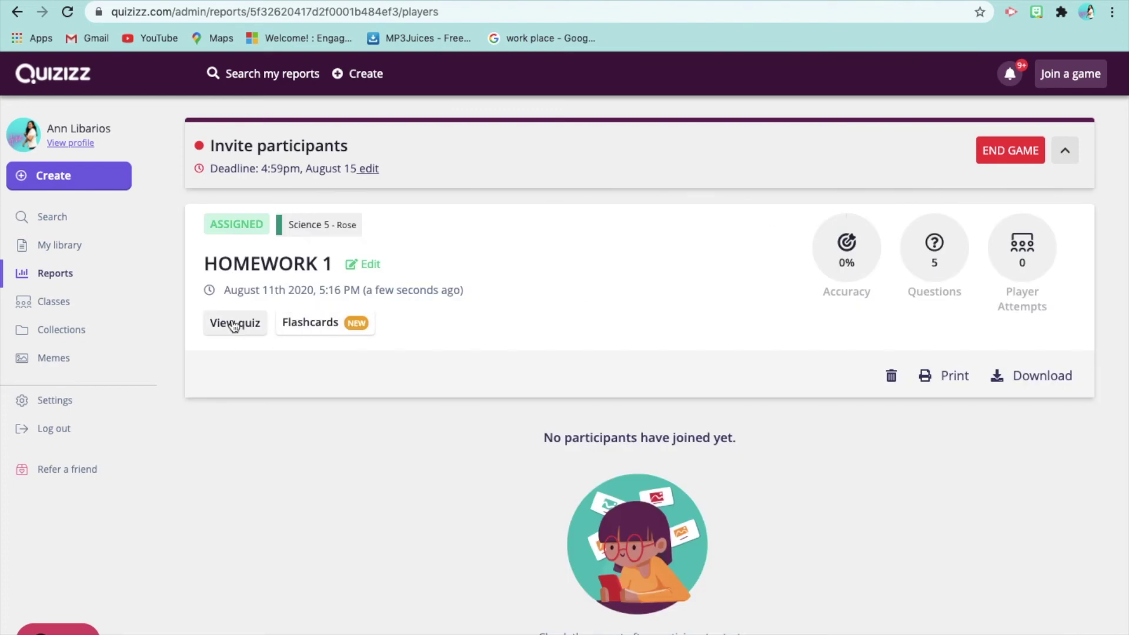
pyautogui.click(235, 323)
pyautogui.click(314, 325)
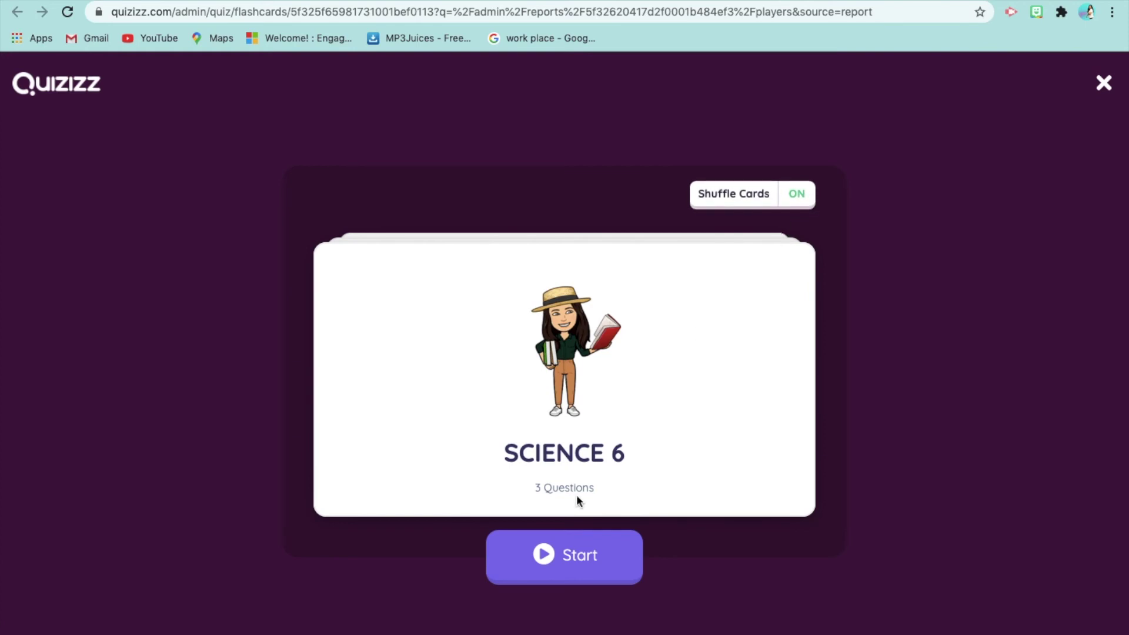
# Flip all three SCIENCE 6 flashcards, marking each as known, then return to the report
pyautogui.click(550, 568)
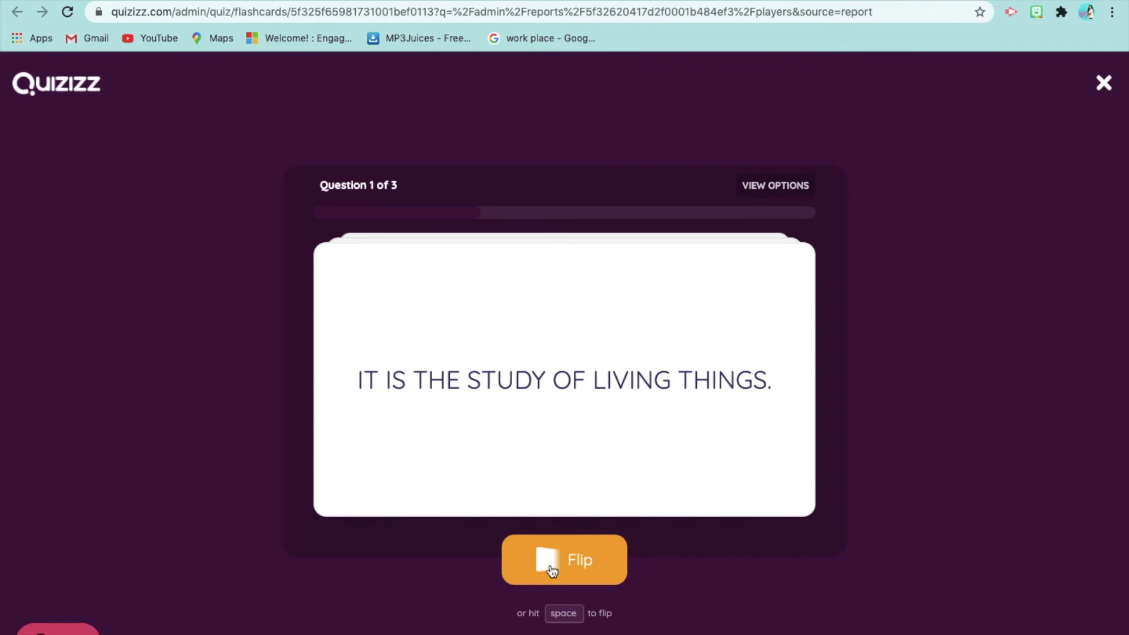
pyautogui.click(552, 570)
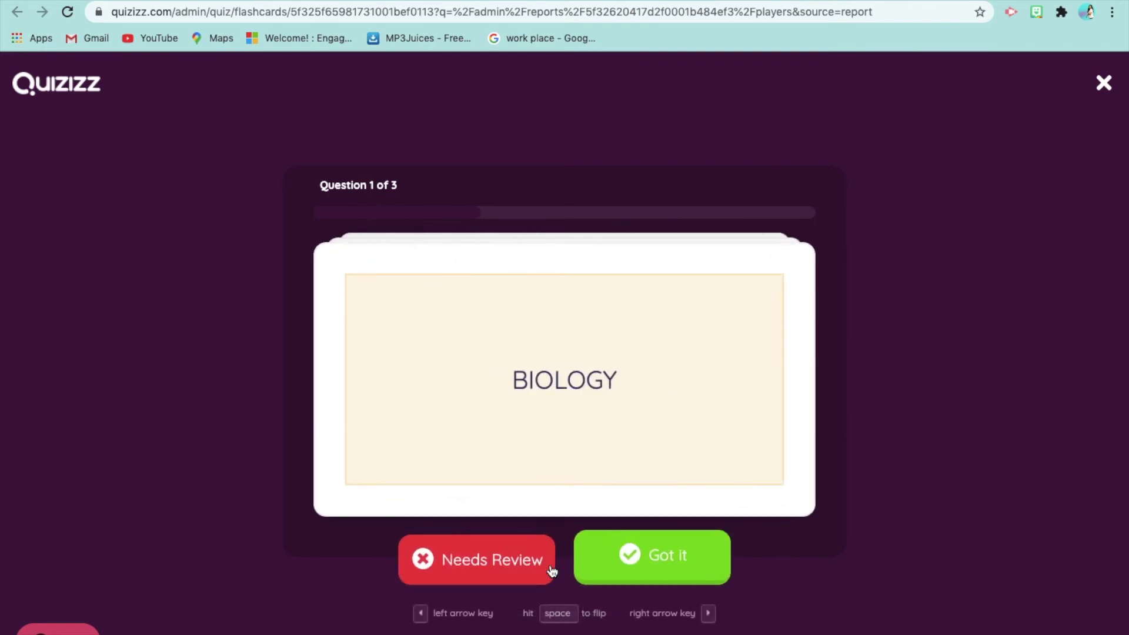
pyautogui.click(629, 568)
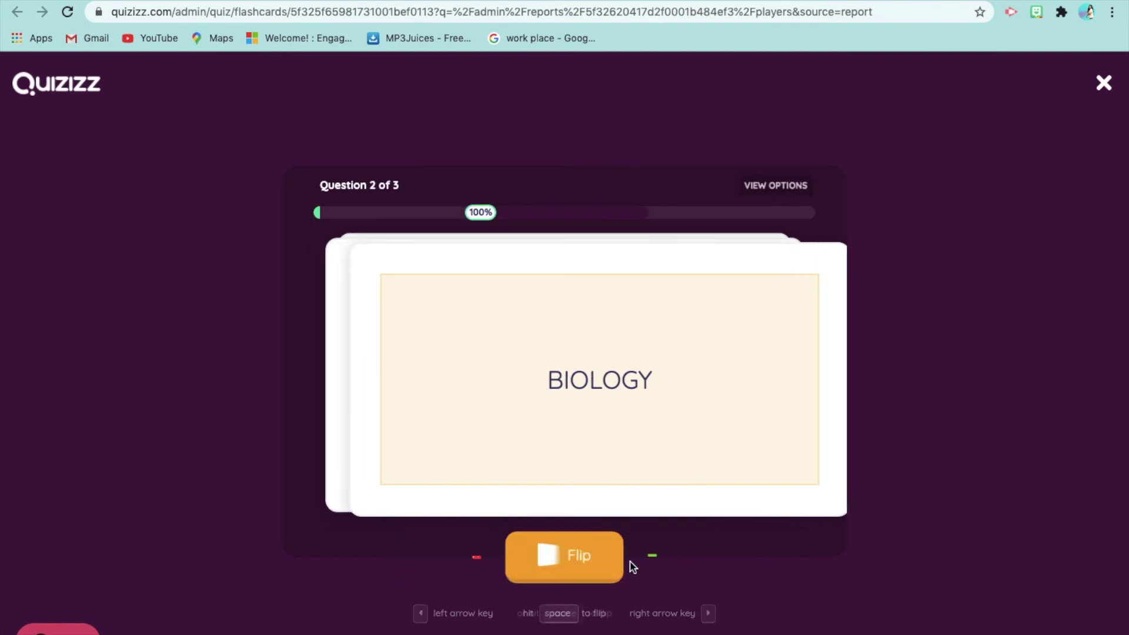
pyautogui.click(584, 567)
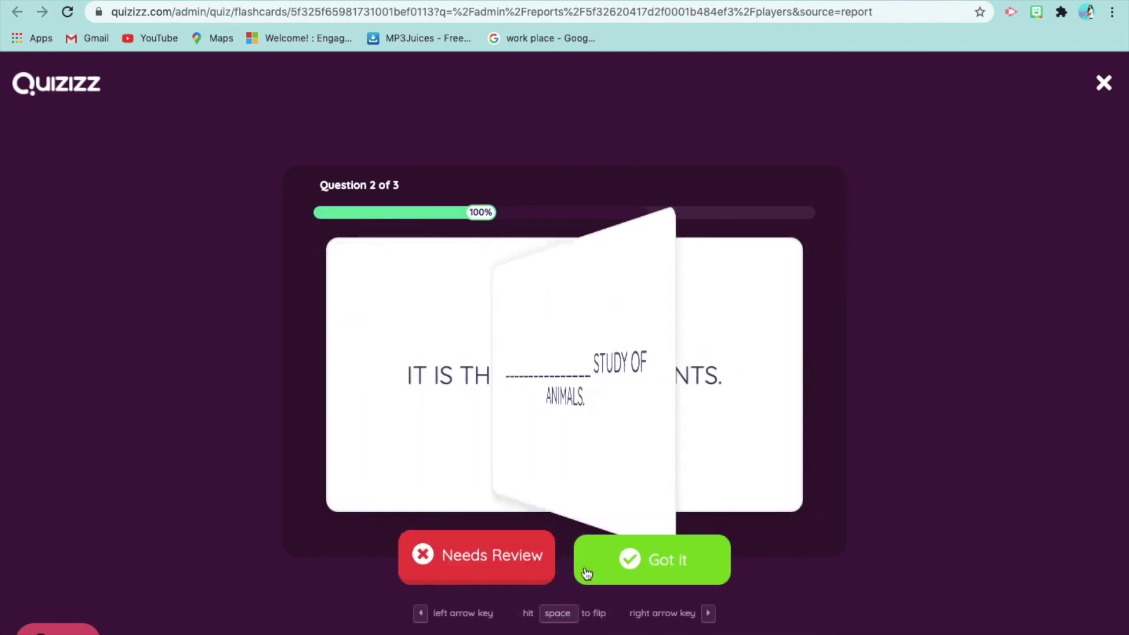
pyautogui.click(624, 562)
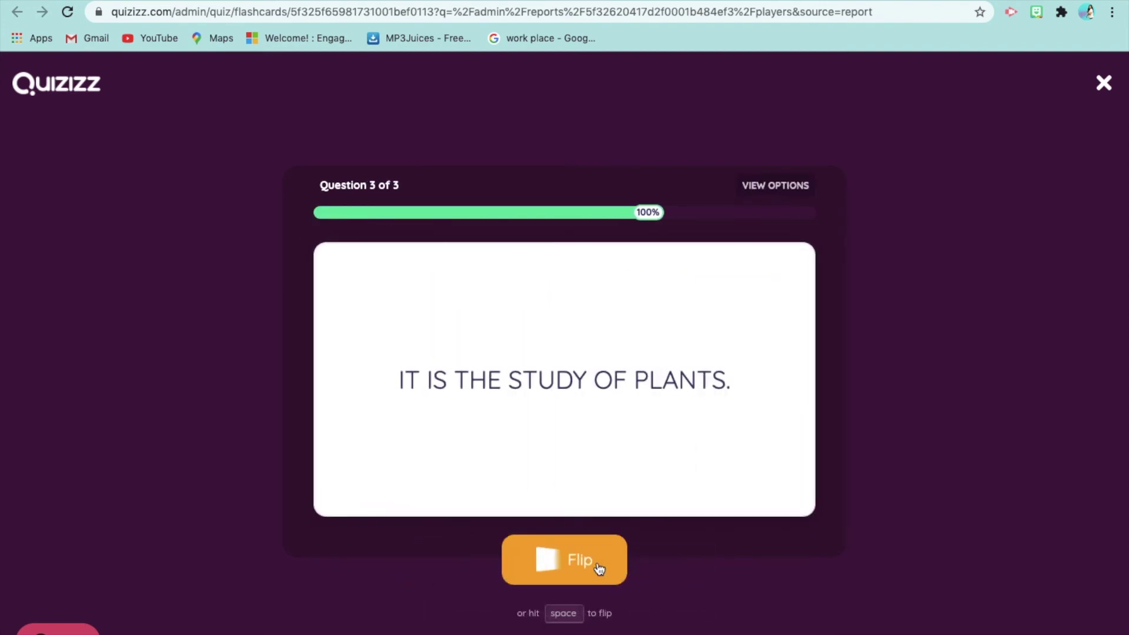
pyautogui.click(597, 569)
pyautogui.click(623, 566)
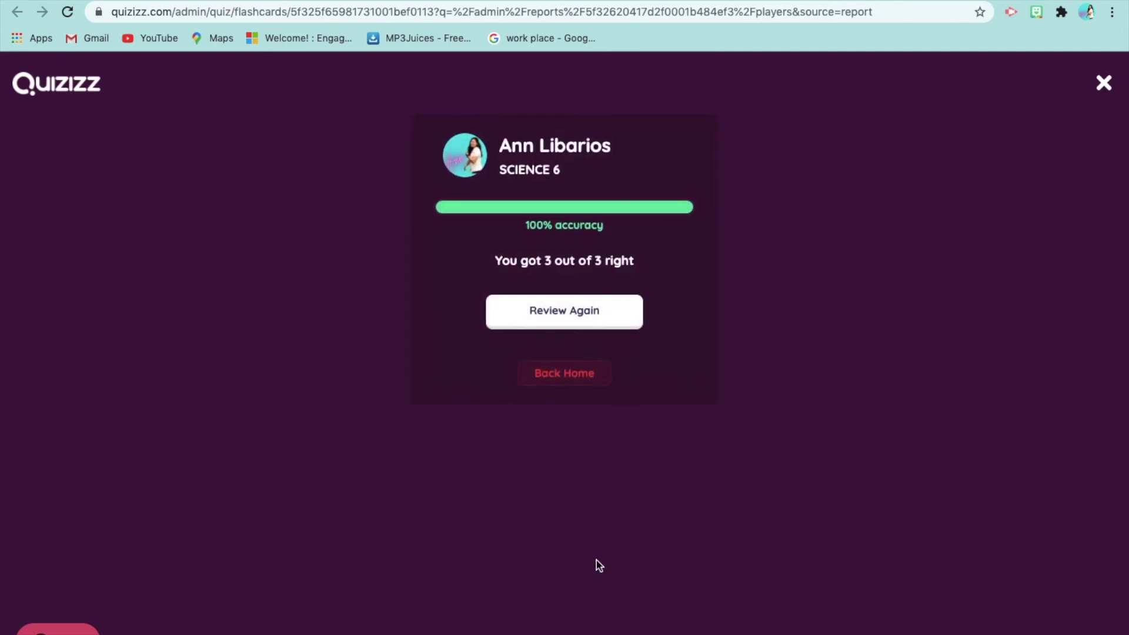
pyautogui.click(583, 381)
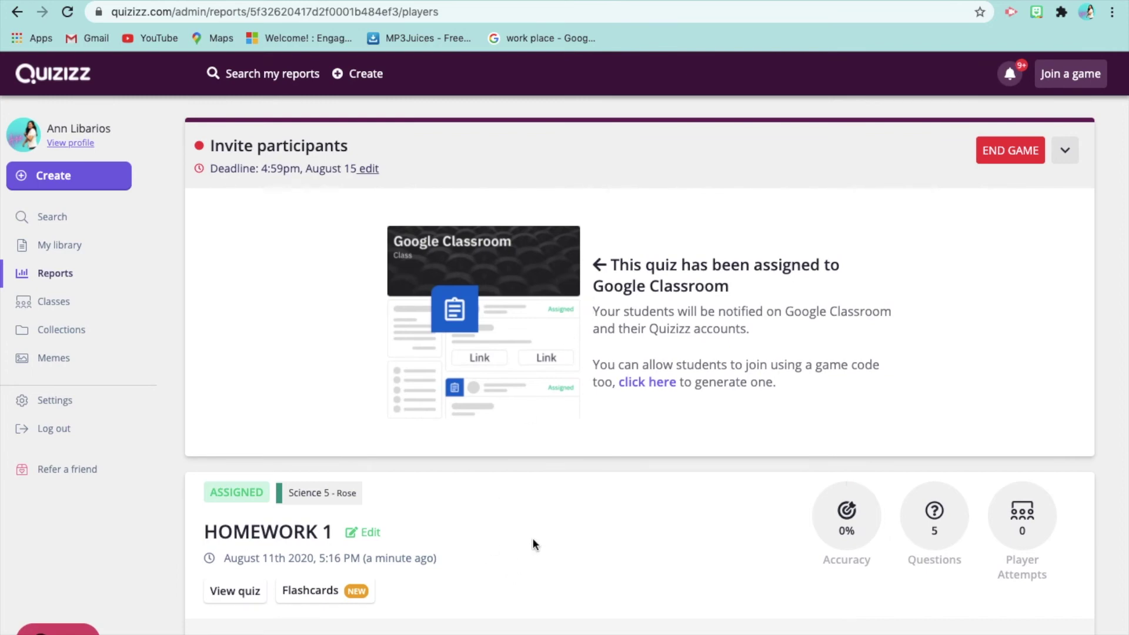
# Scroll the HOMEWORK 1 report and back out of ending the homework game
pyautogui.scroll(-2, 556, 535)
pyautogui.scroll(-1, 556, 534)
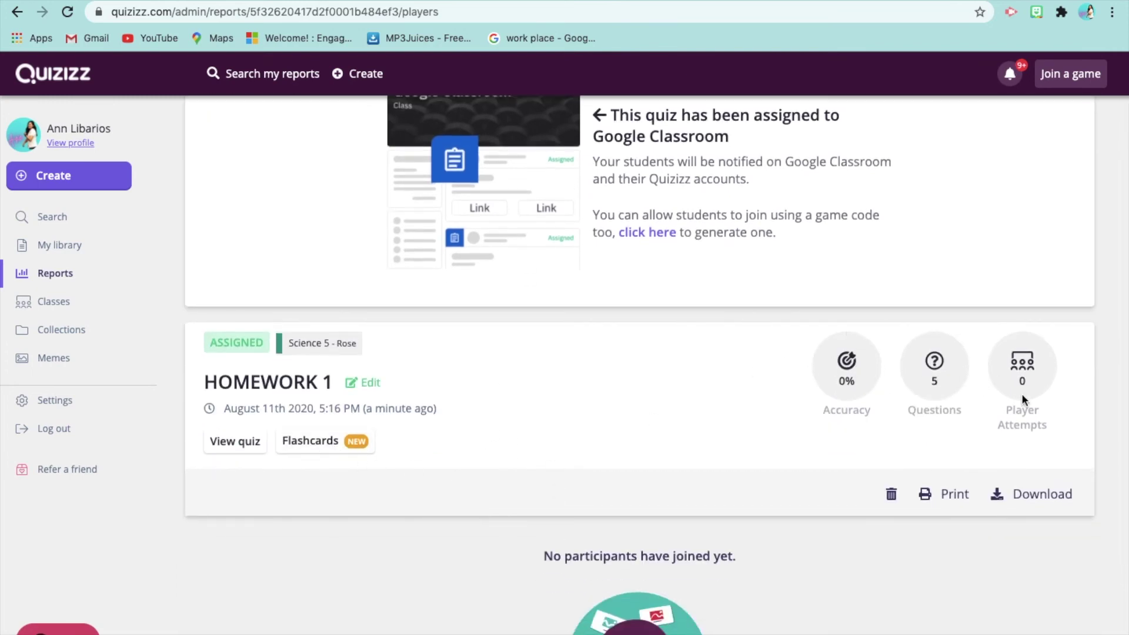
pyautogui.scroll(-3, 979, 491)
pyautogui.scroll(6, 979, 492)
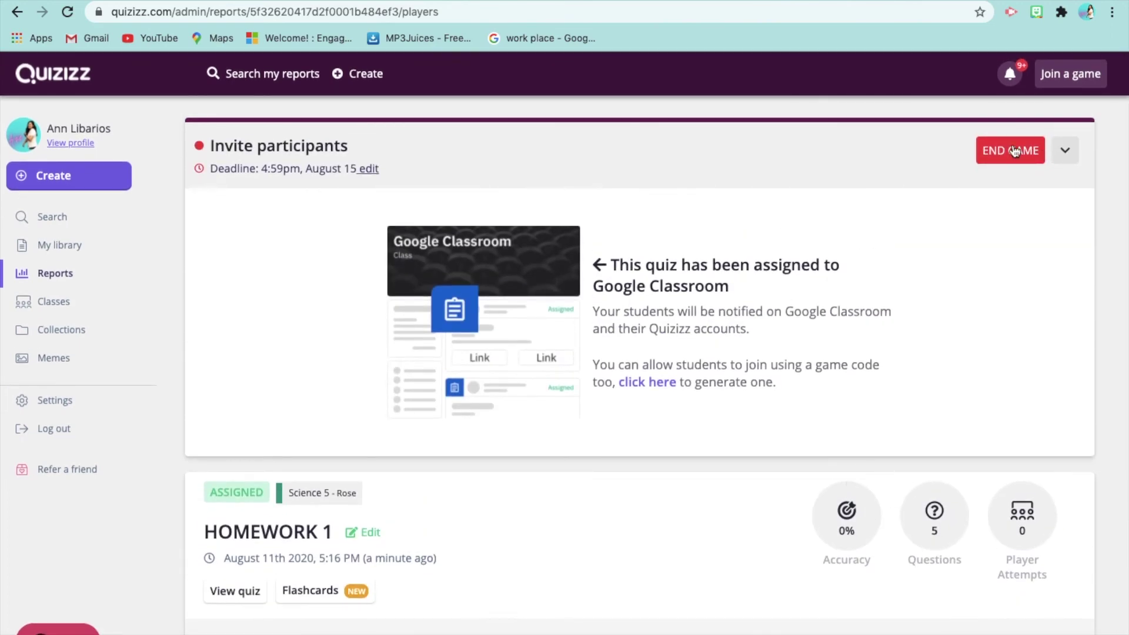
pyautogui.click(1014, 151)
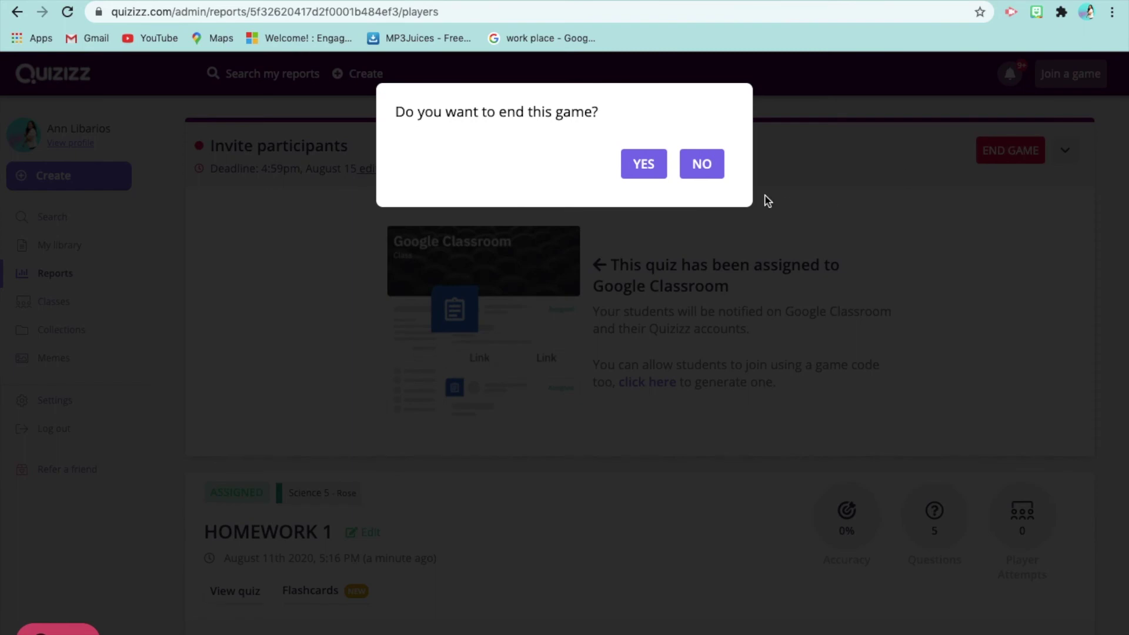
pyautogui.click(644, 165)
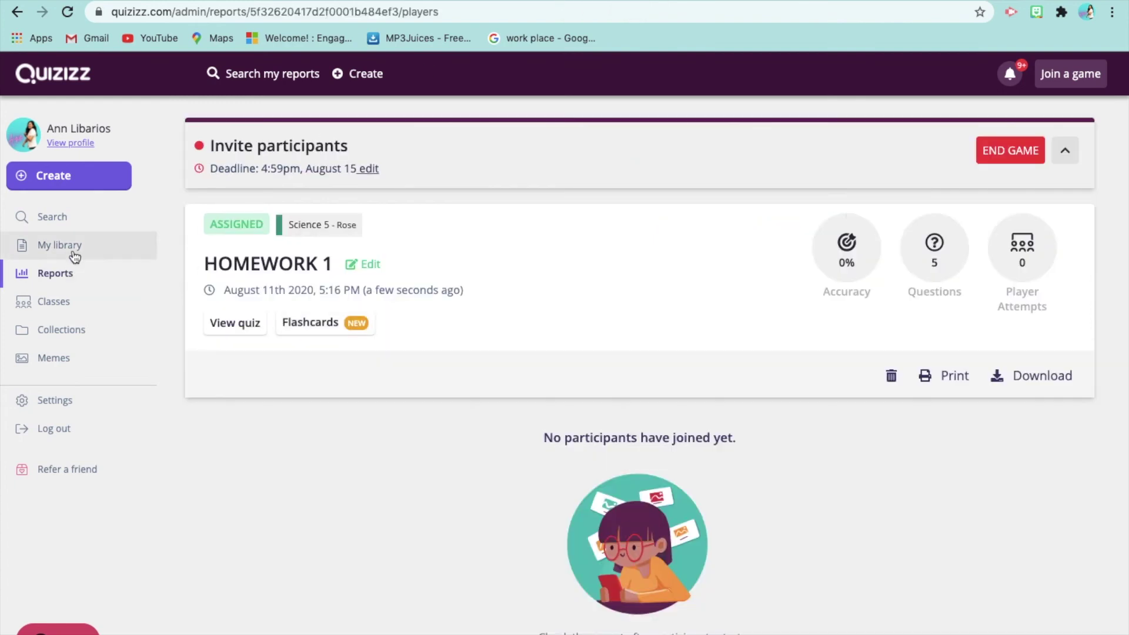
# Open SCIENCE 6 from My library and start a solo Practice game at question 1
pyautogui.click(73, 250)
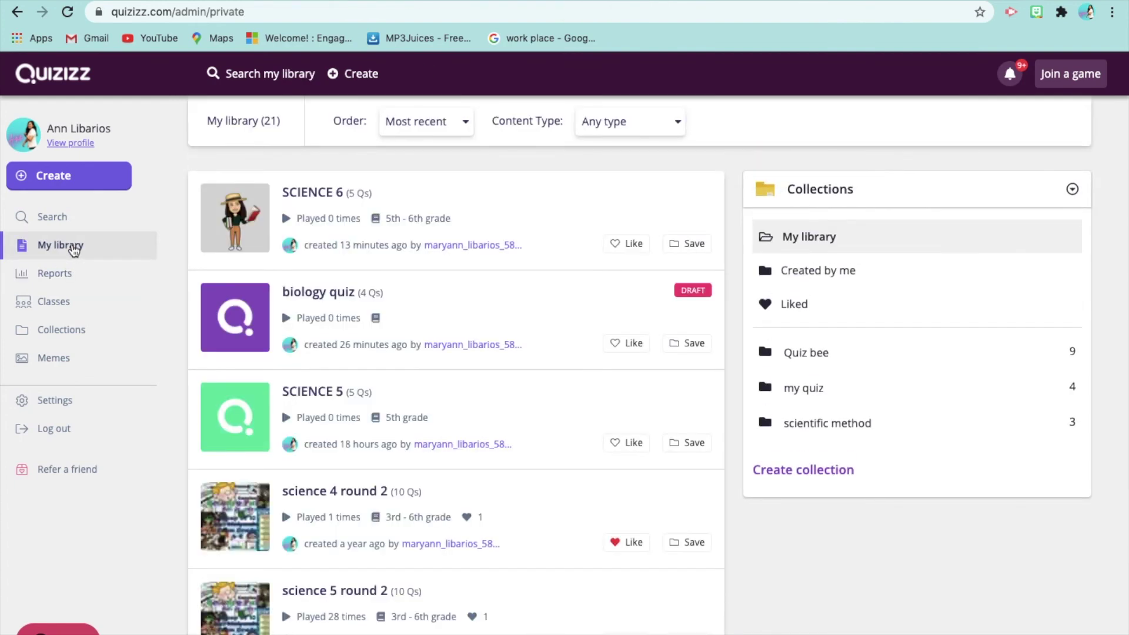
pyautogui.click(250, 218)
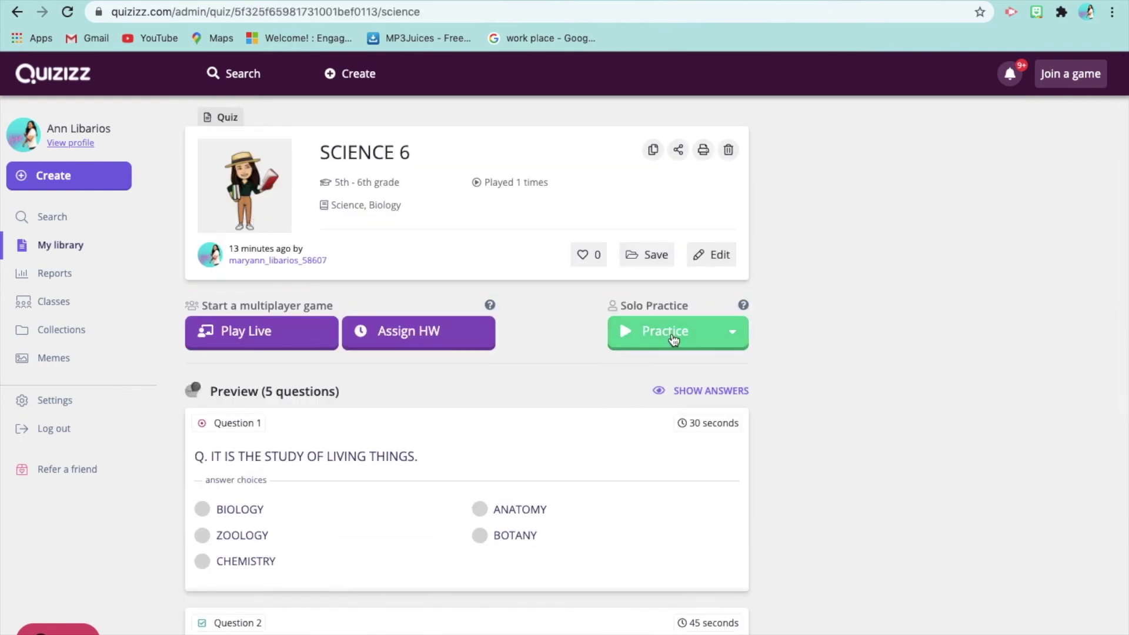
pyautogui.click(684, 336)
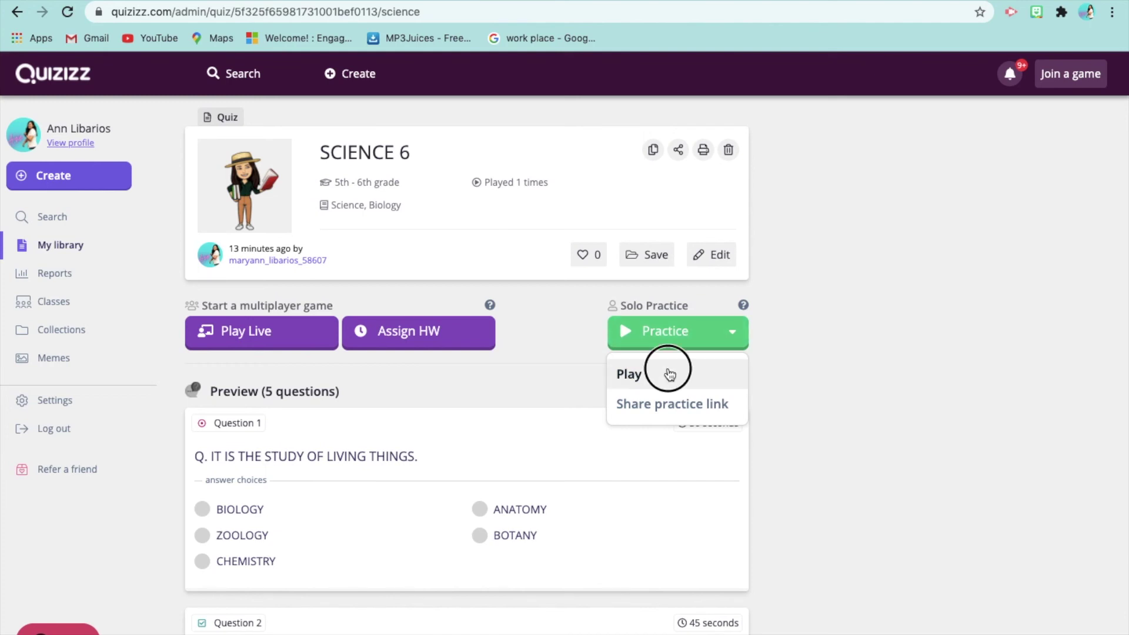
pyautogui.click(670, 375)
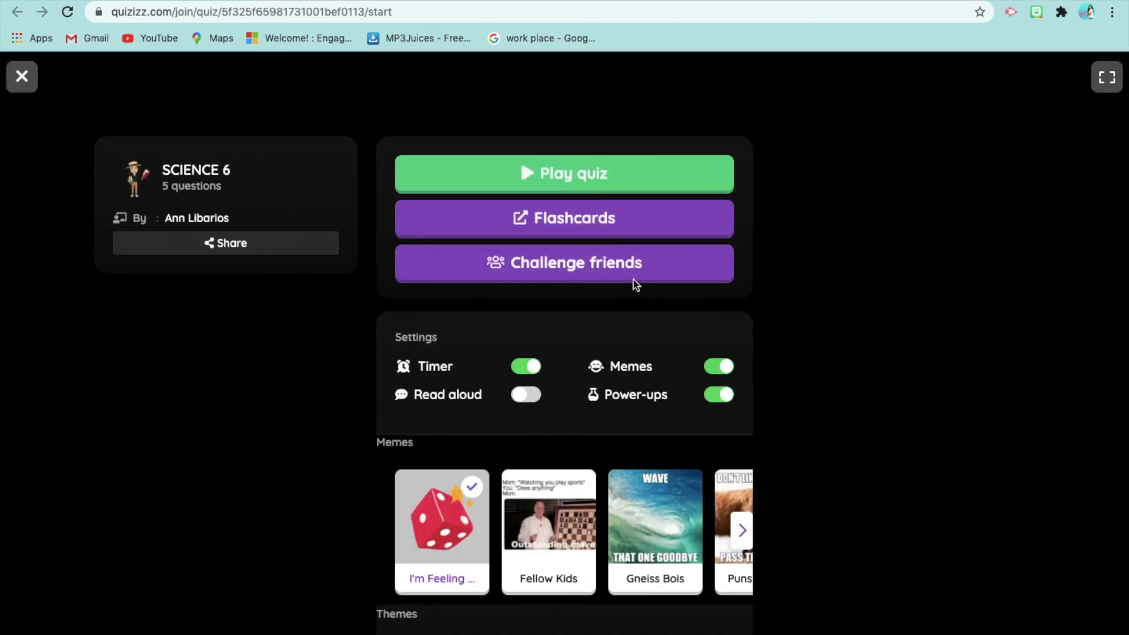
pyautogui.click(601, 173)
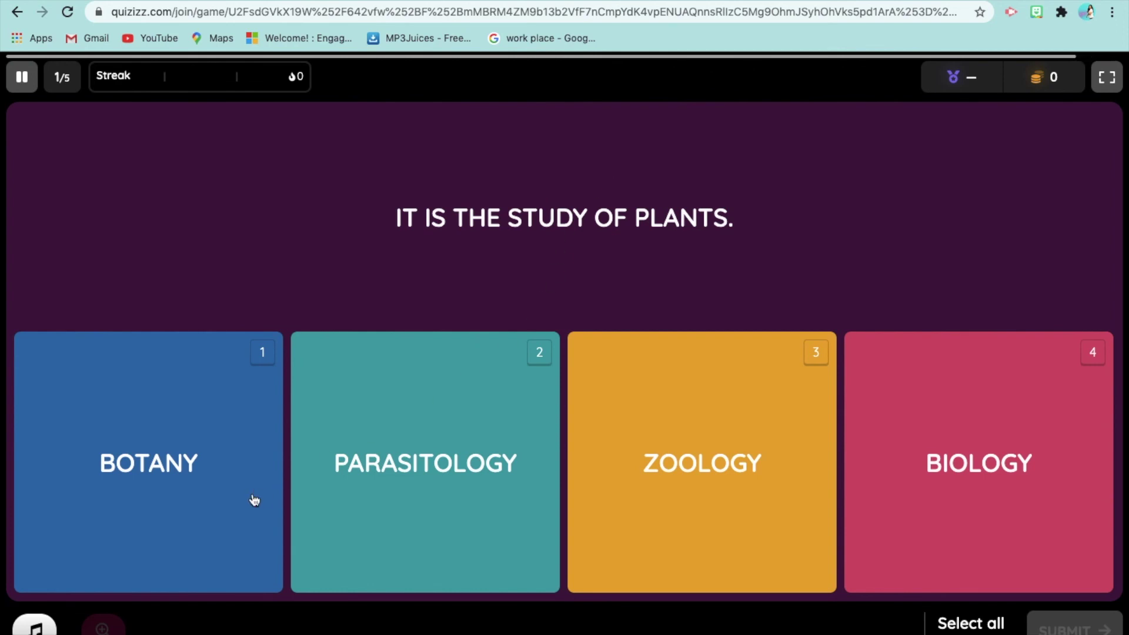
# Answer BOTANY, BIOLOGY and ZOOLOGY to the first three practice questions
pyautogui.click(147, 492)
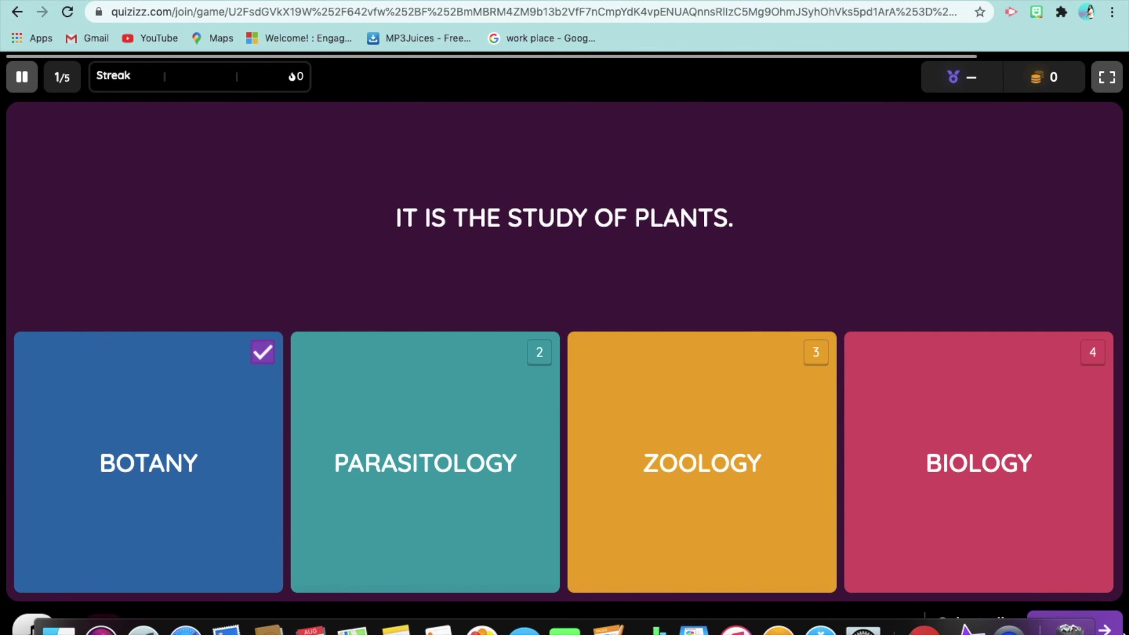
pyautogui.click(1058, 614)
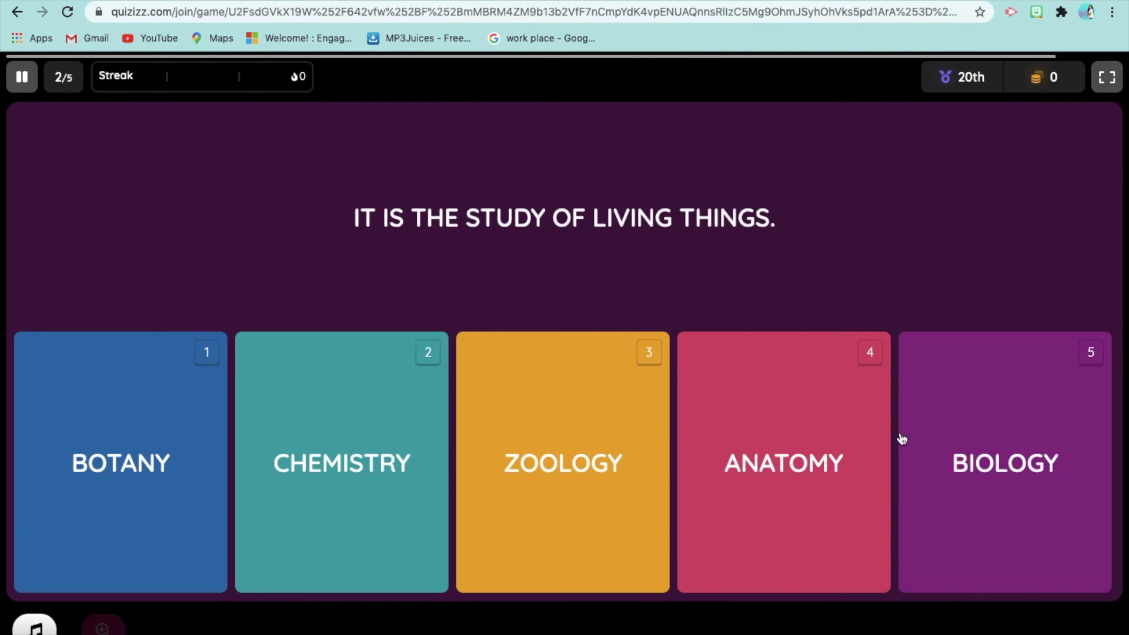
pyautogui.click(974, 453)
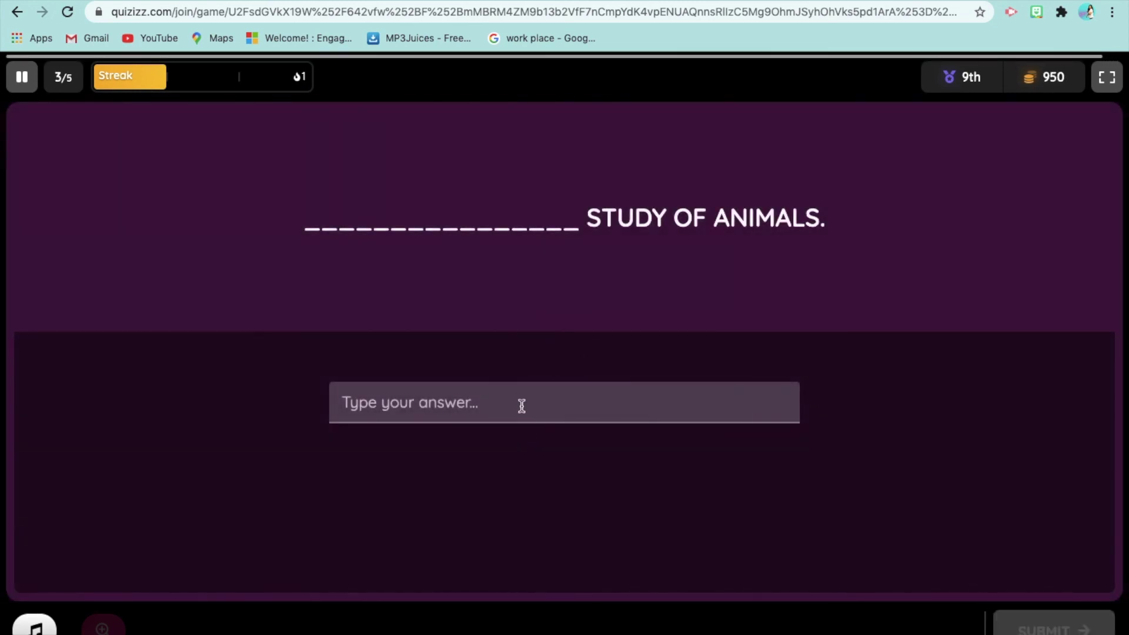
pyautogui.click(521, 406)
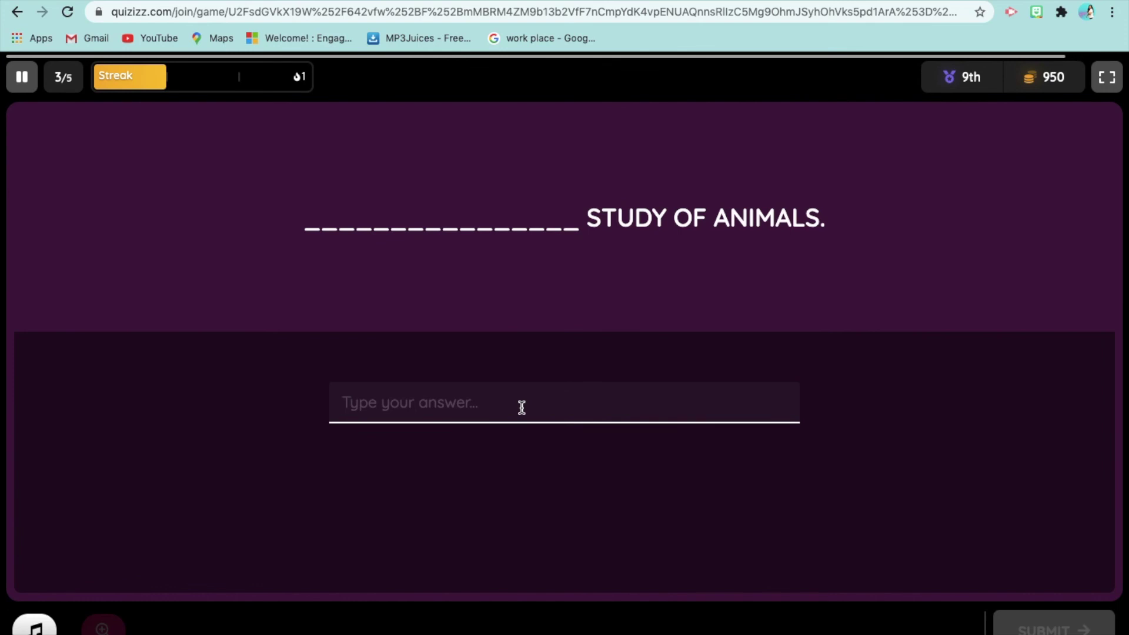
pyautogui.write('ZOOLOGY')
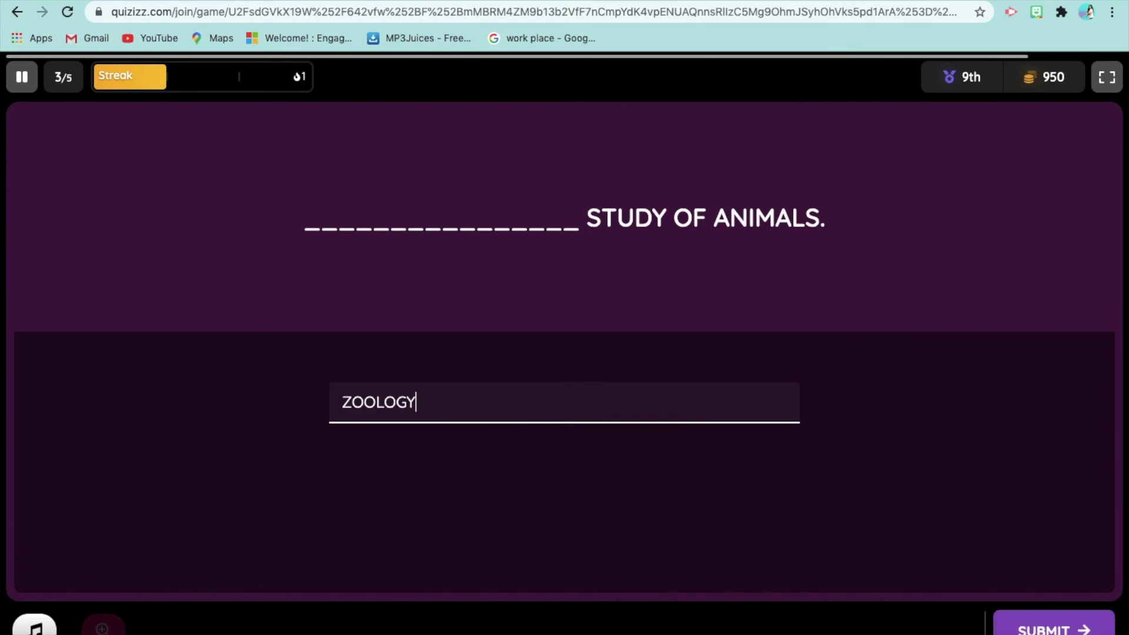
pyautogui.click(1028, 624)
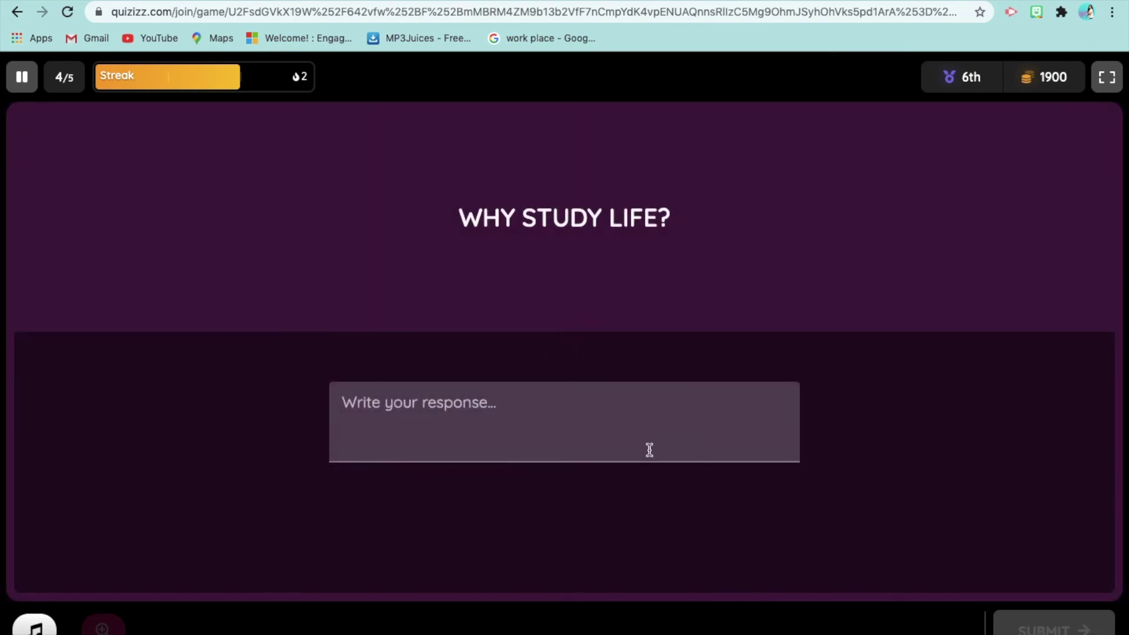
pyautogui.click(649, 450)
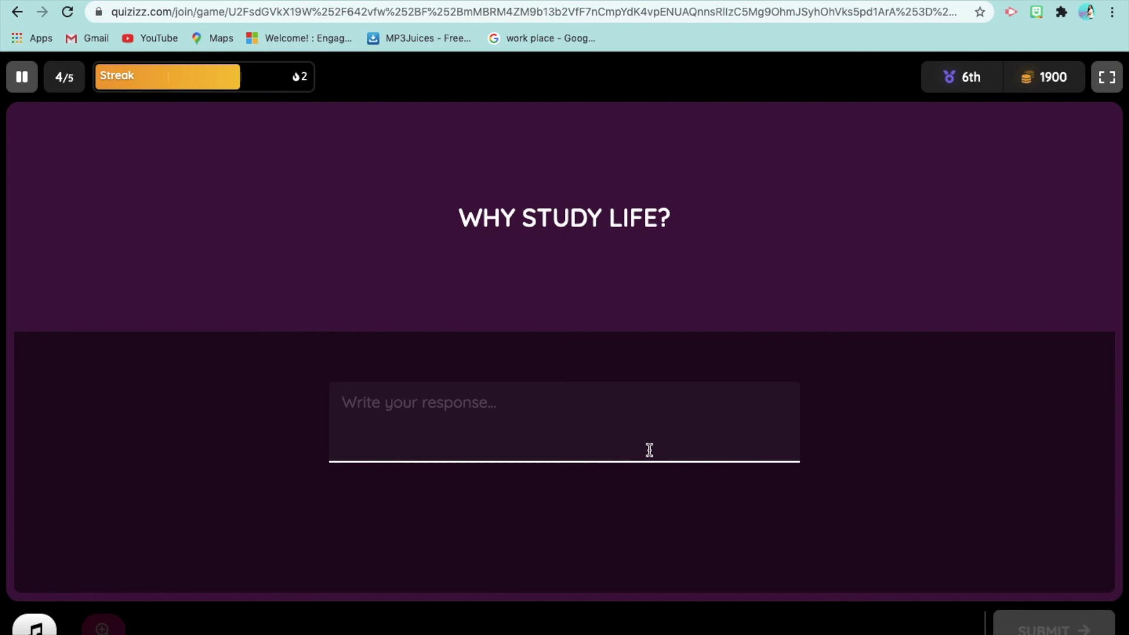
# Submit 'WE STUDY FE PRECIOUS HAHAHAHA' as the written answer to WHY STUDY LIFE?
pyautogui.write('WE S')
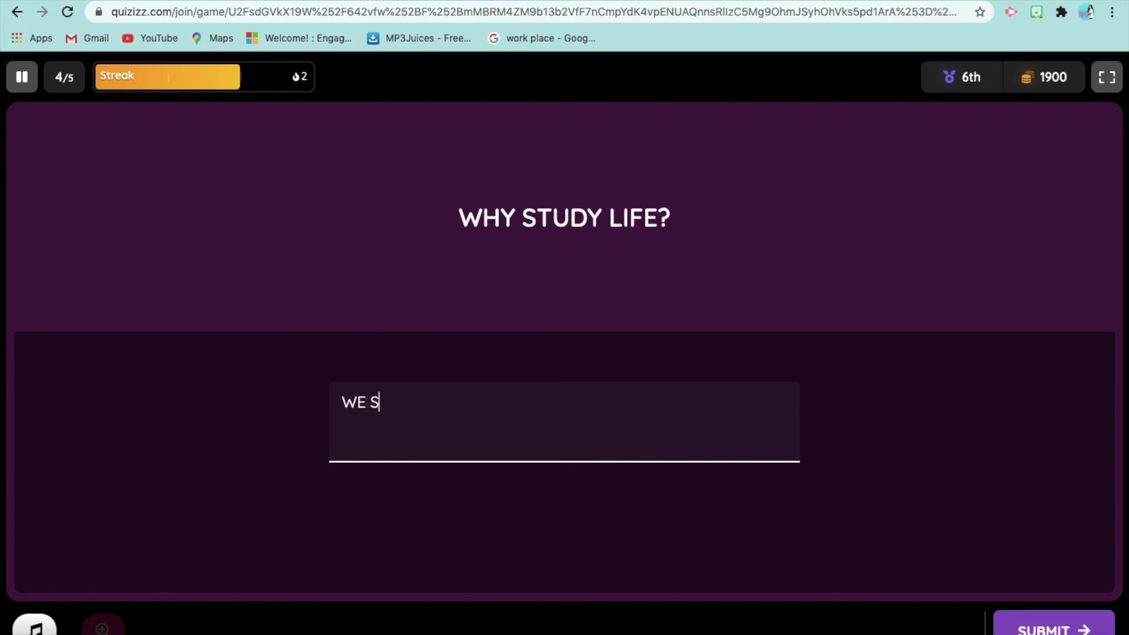
pyautogui.write('TUDY LIFE BECAUSE')
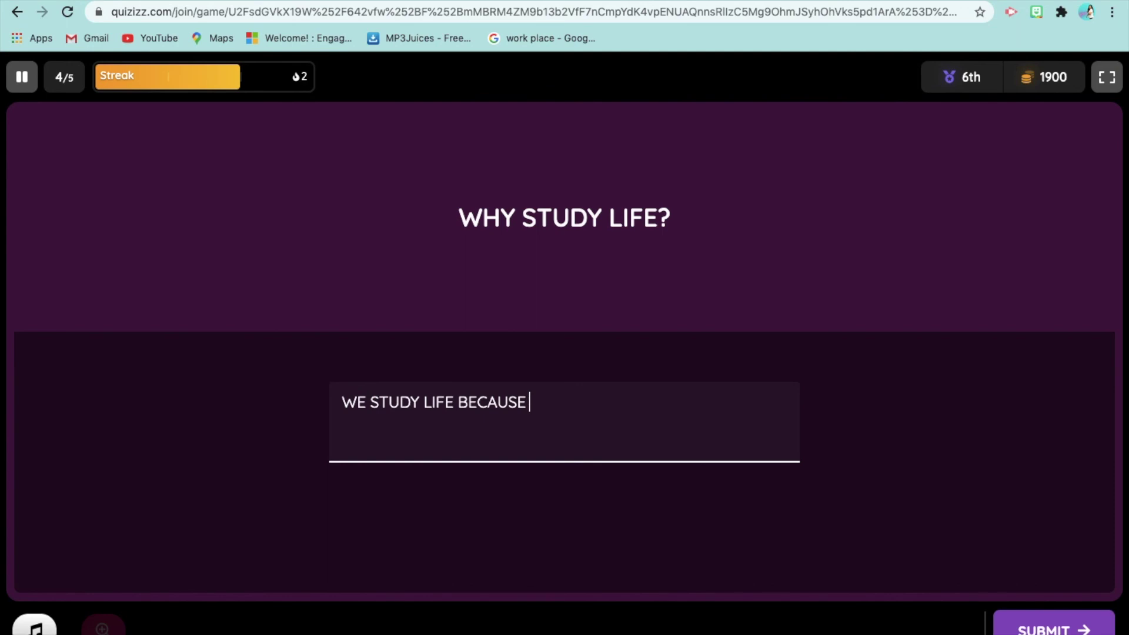
pyautogui.write('FE IS')
pyautogui.write('PRE')
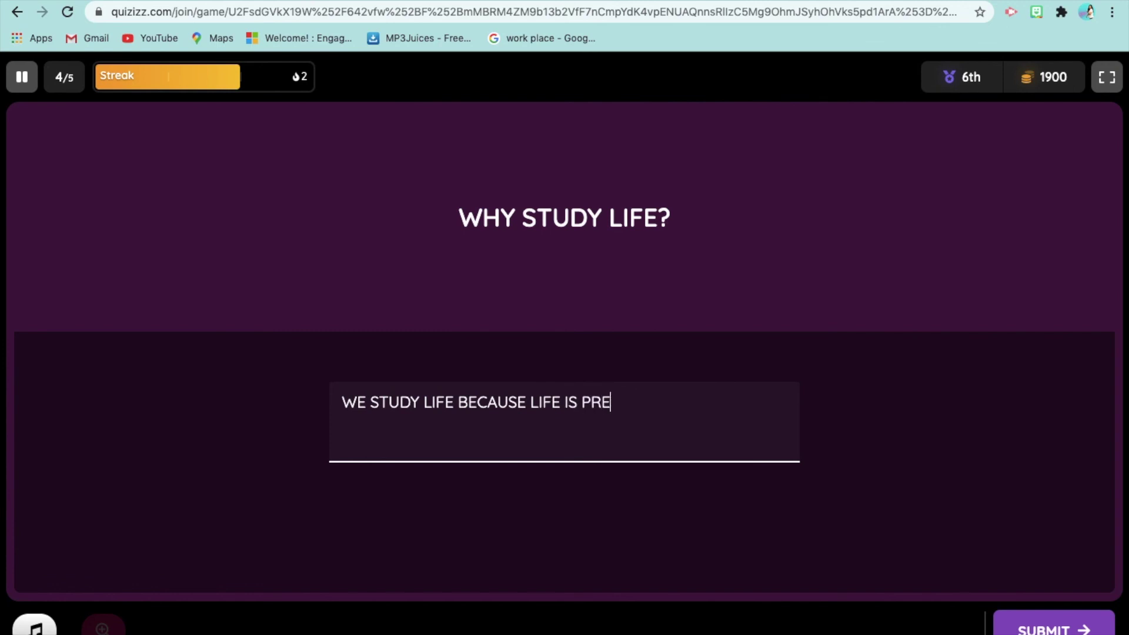
pyautogui.write('CIOUS HAHA')
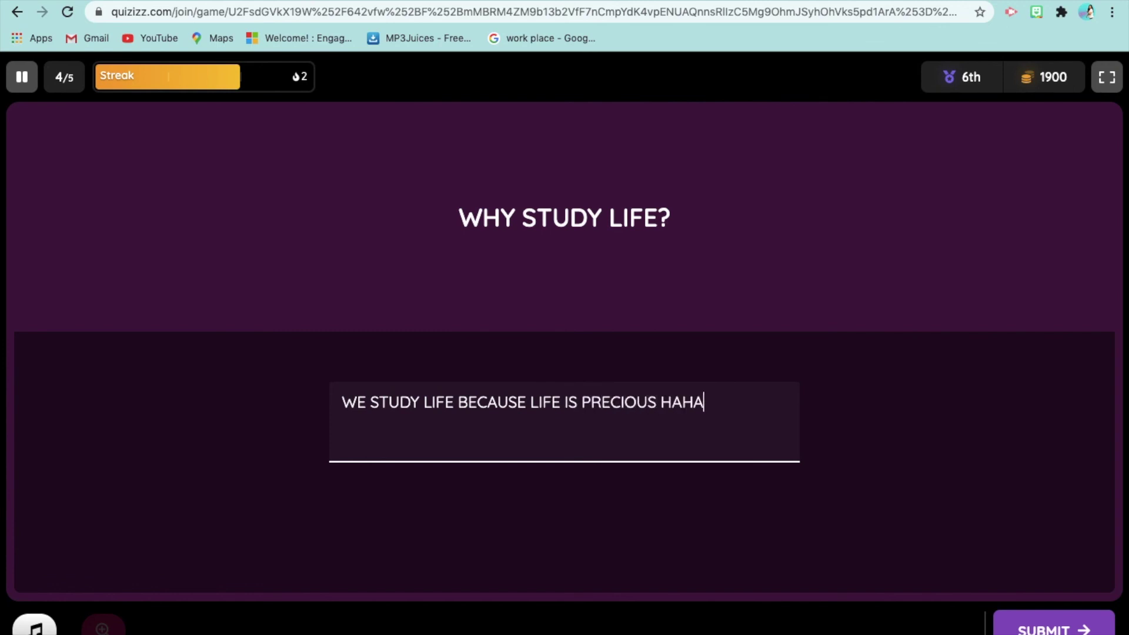
pyautogui.write('HAHA')
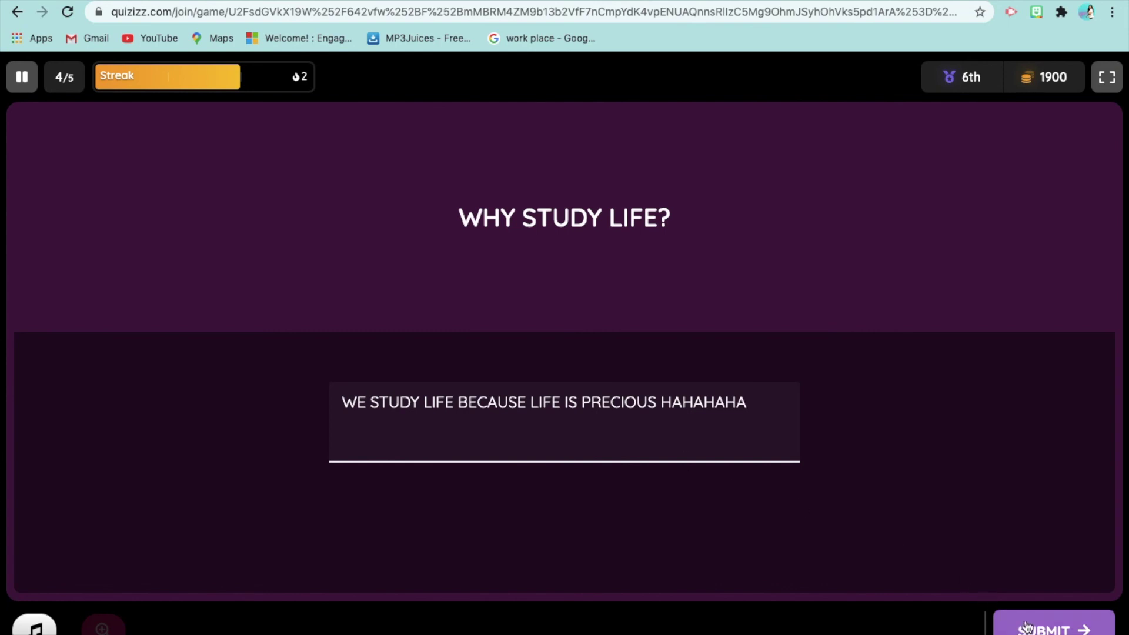
pyautogui.click(1026, 628)
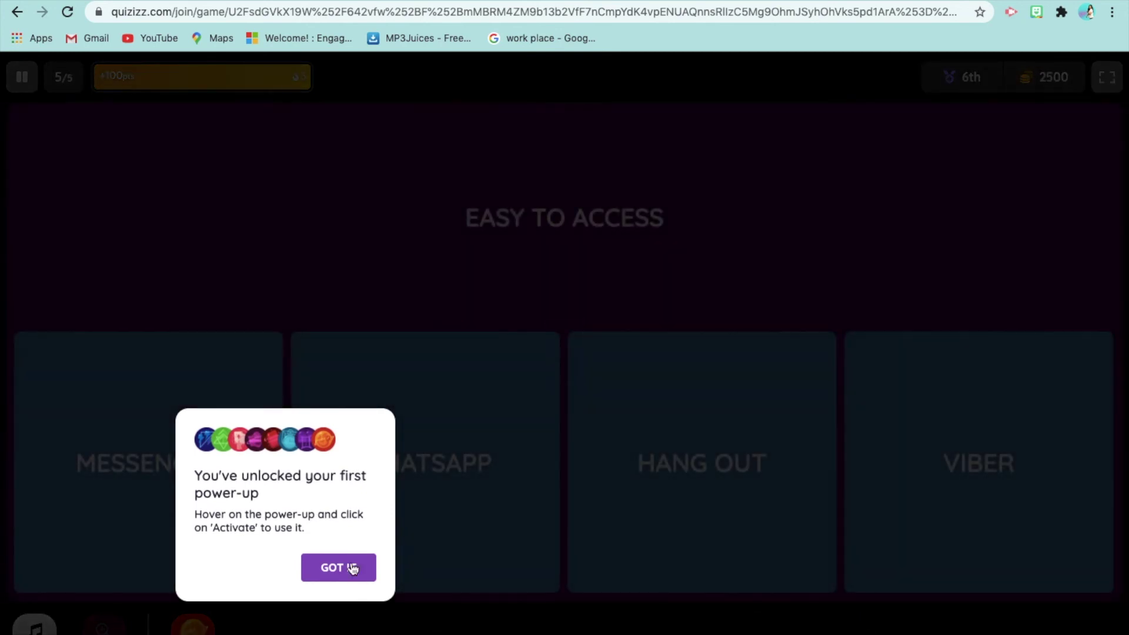
# Dismiss the power-up notice, answer MESSENGER and BOTANY, and finish the practice run
pyautogui.click(346, 569)
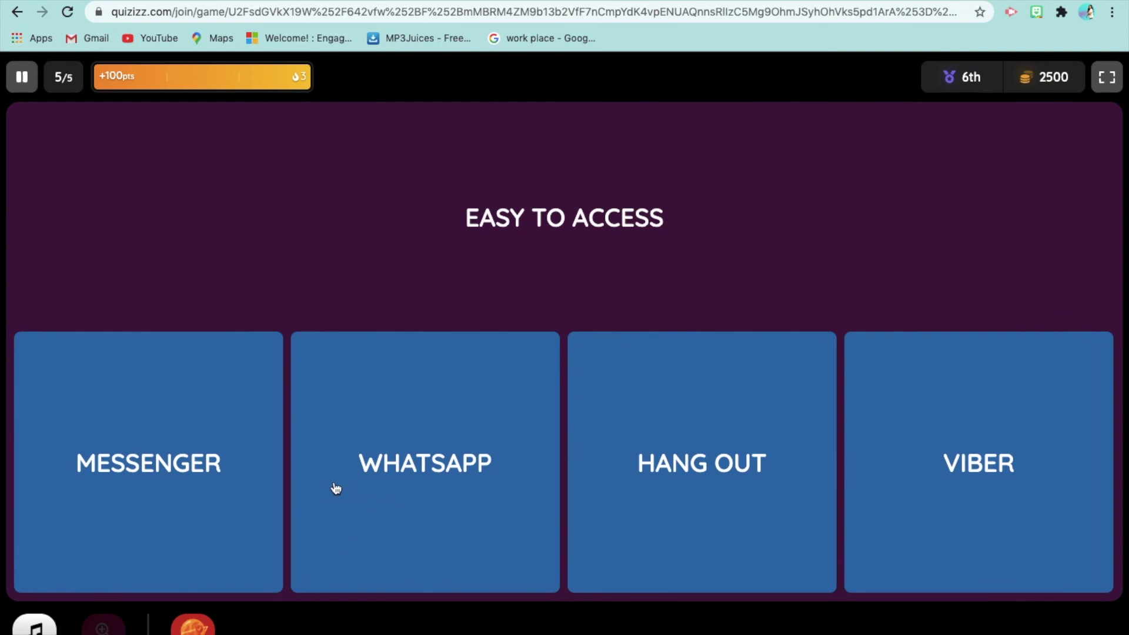
pyautogui.click(162, 478)
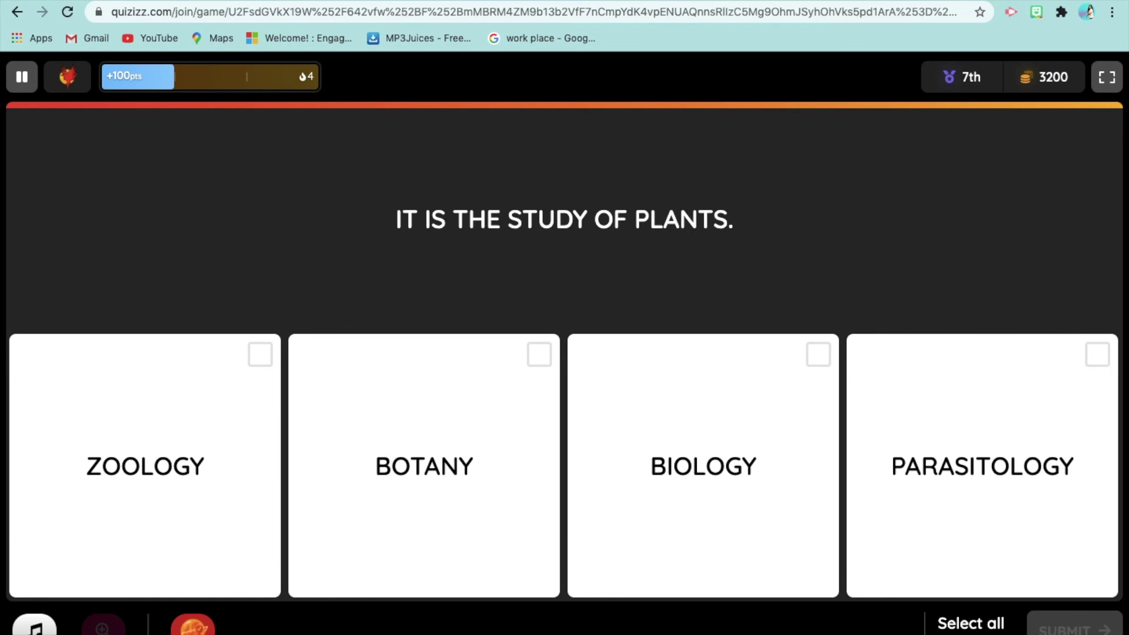
pyautogui.click(487, 472)
pyautogui.click(1070, 628)
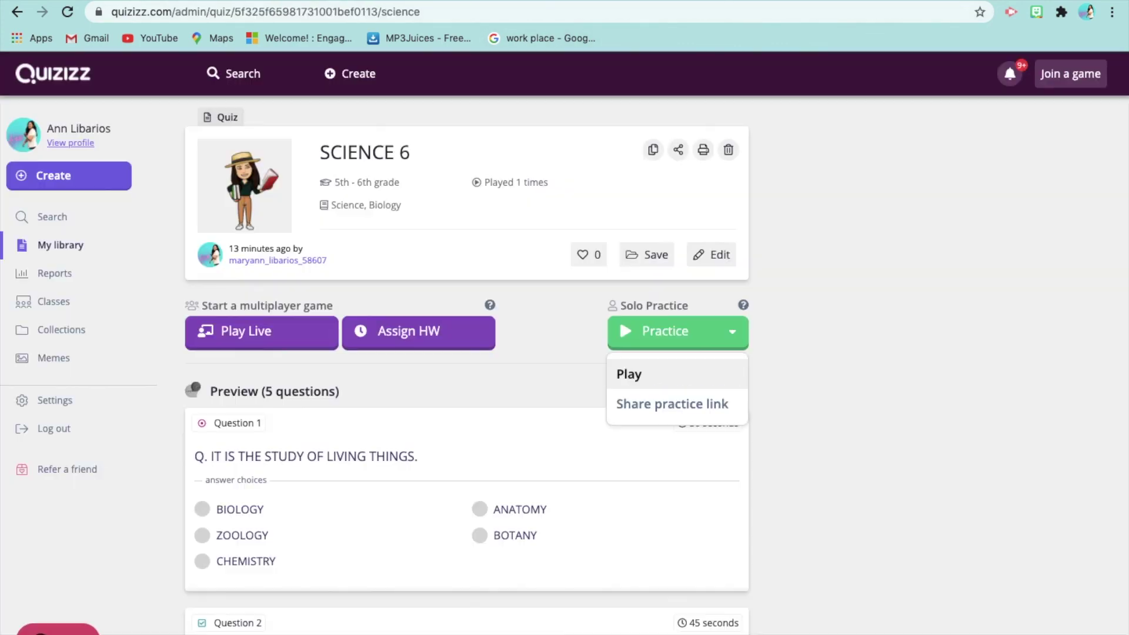
# Scroll through the SCIENCE 6 question preview, then go to the My Classes page
pyautogui.scroll(-2, 431, 334)
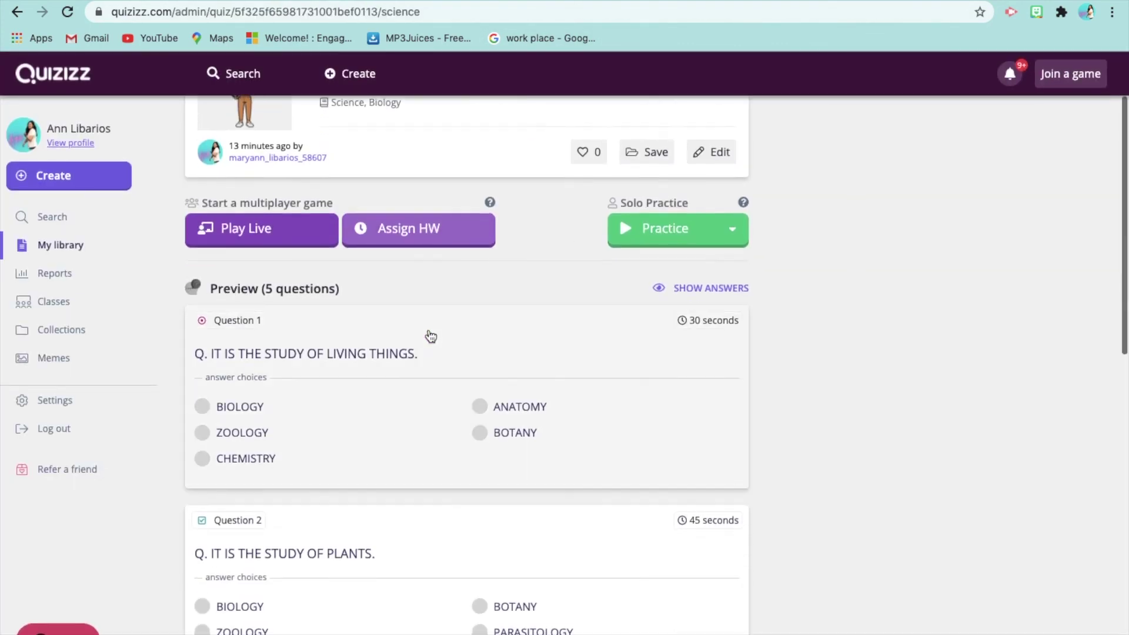
pyautogui.scroll(-2, 431, 334)
pyautogui.scroll(-2, 431, 335)
pyautogui.scroll(-3, 431, 336)
pyautogui.scroll(-2, 431, 336)
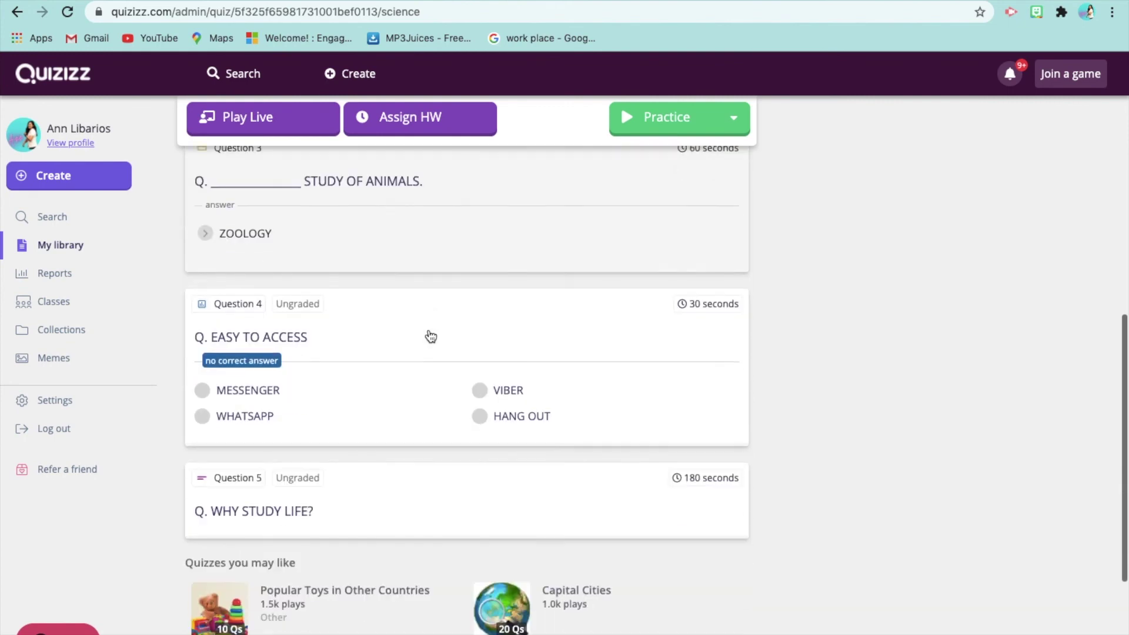
pyautogui.scroll(-1, 431, 336)
pyautogui.scroll(-3, 432, 336)
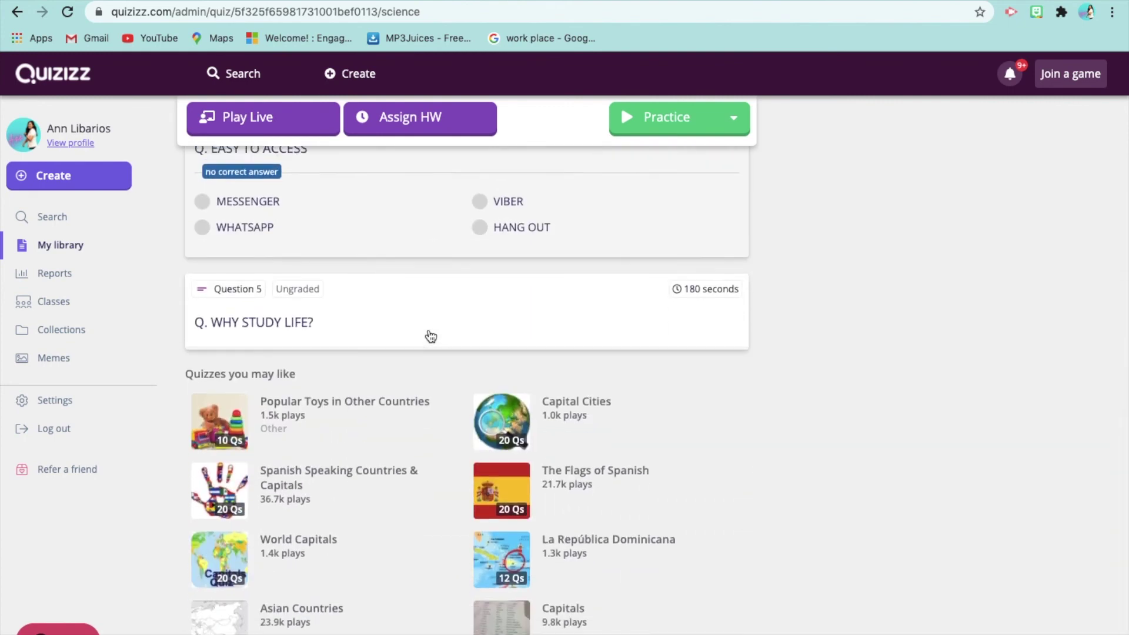
pyautogui.scroll(5, 431, 336)
pyautogui.scroll(5, 431, 336)
pyautogui.scroll(4, 432, 334)
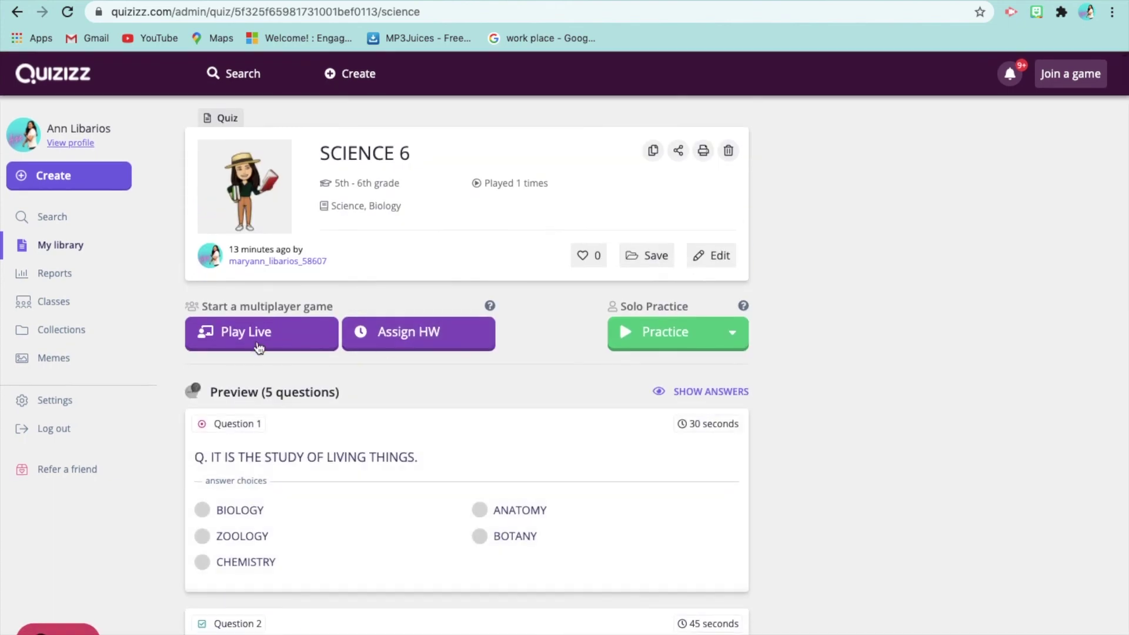
pyautogui.click(70, 308)
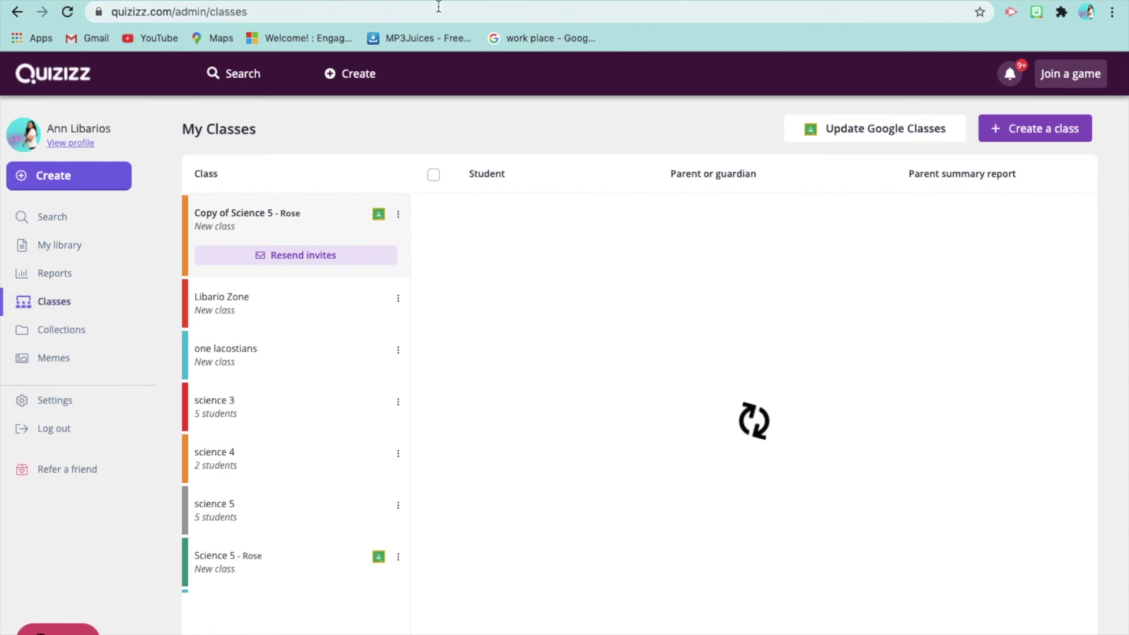
# Open a new Chrome tab with Ctrl+T
pyautogui.hotkey('ctrl', 't')
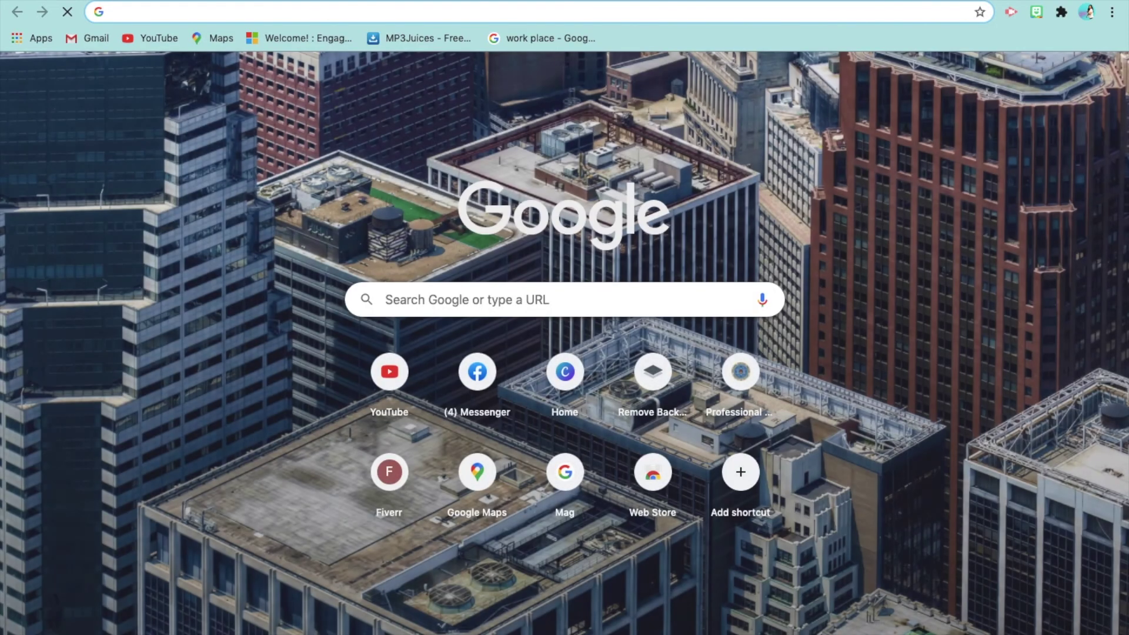